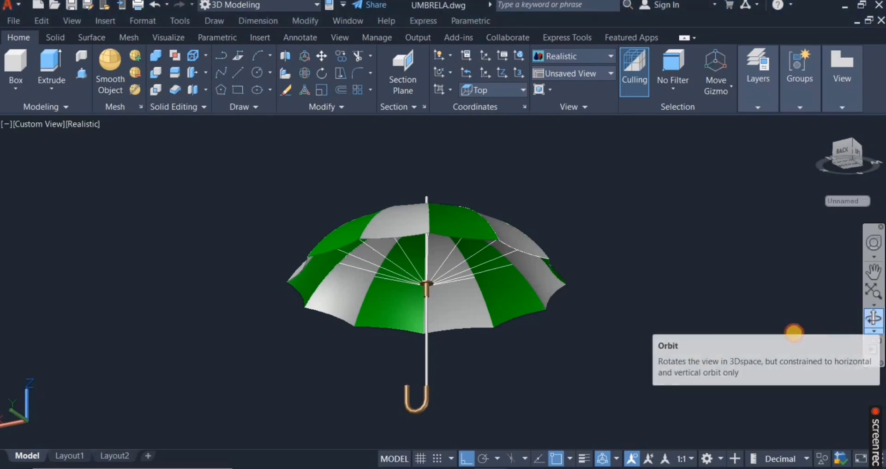
Step: Examine the finished umbrella model from several sides and from below the canopy
drag(574, 324, 587, 307)
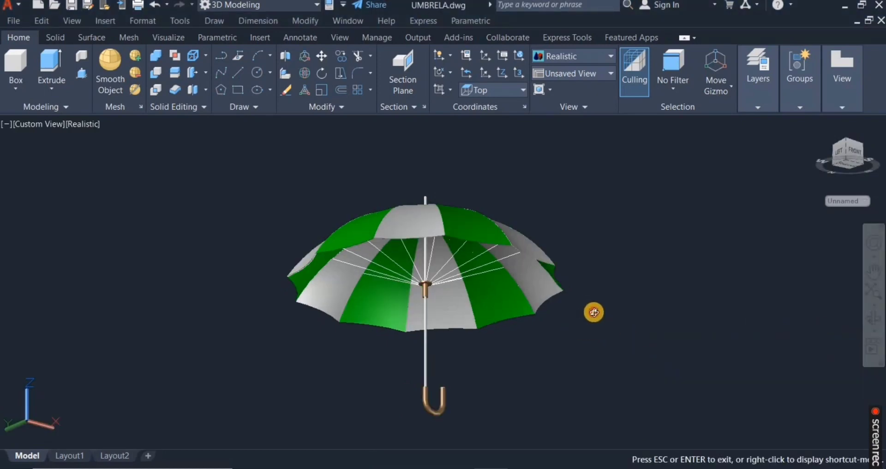
drag(594, 312, 388, 243)
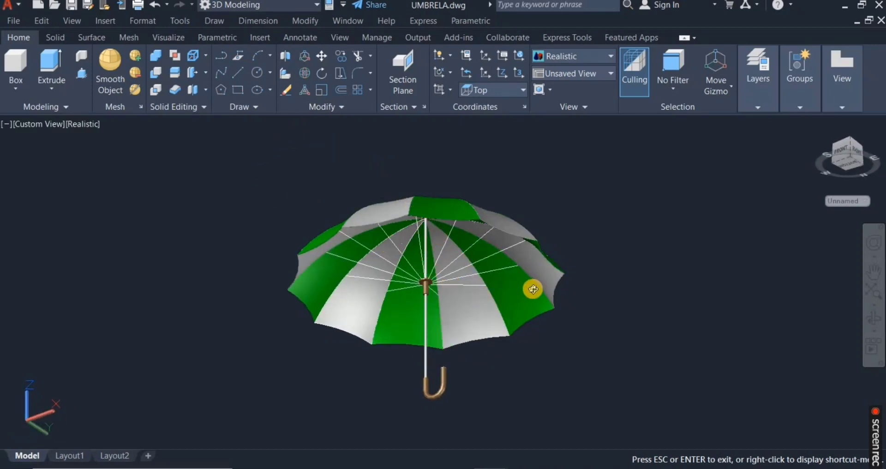
drag(556, 269, 580, 255)
right_click(577, 243)
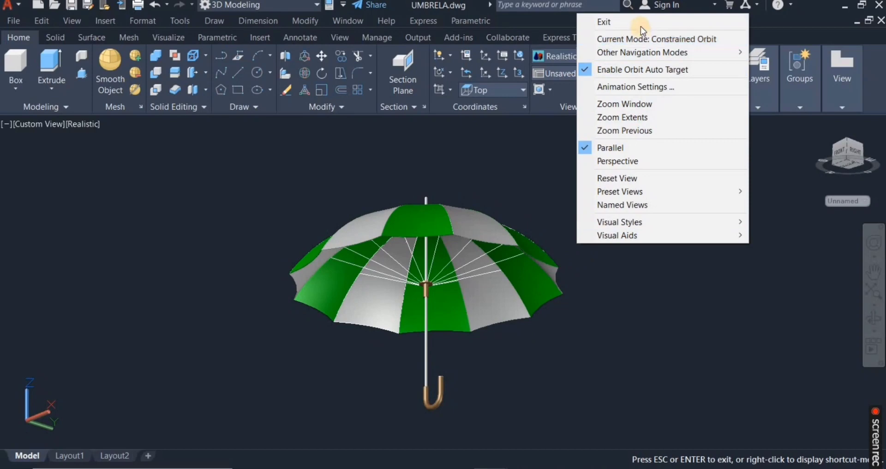
key(Return)
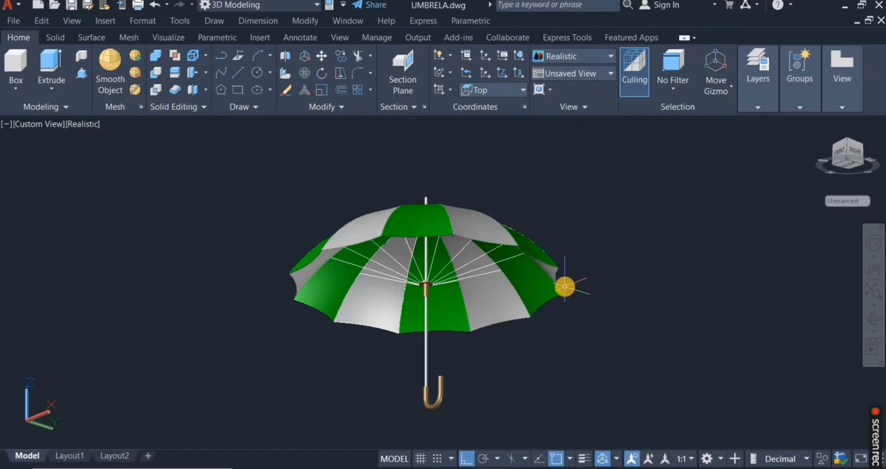
drag(565, 286, 499, 345)
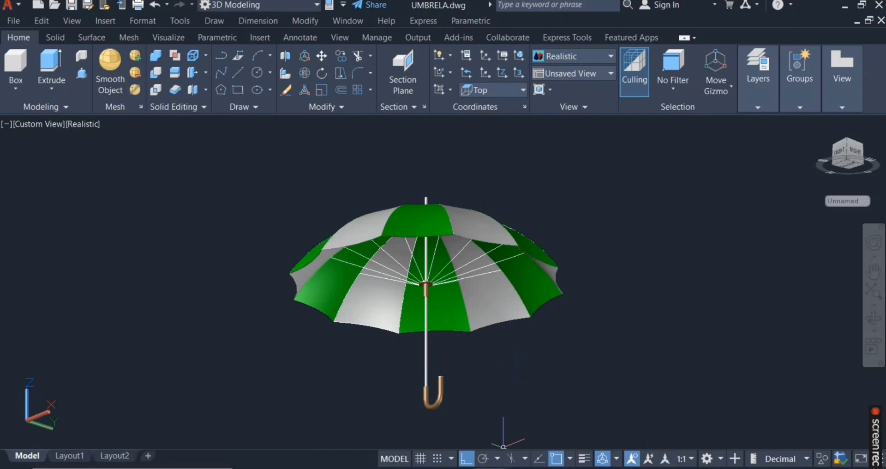
Step: Switch to the empty drawing Drawing2.dwg and turn off its background grid
mouse_move(490, 463)
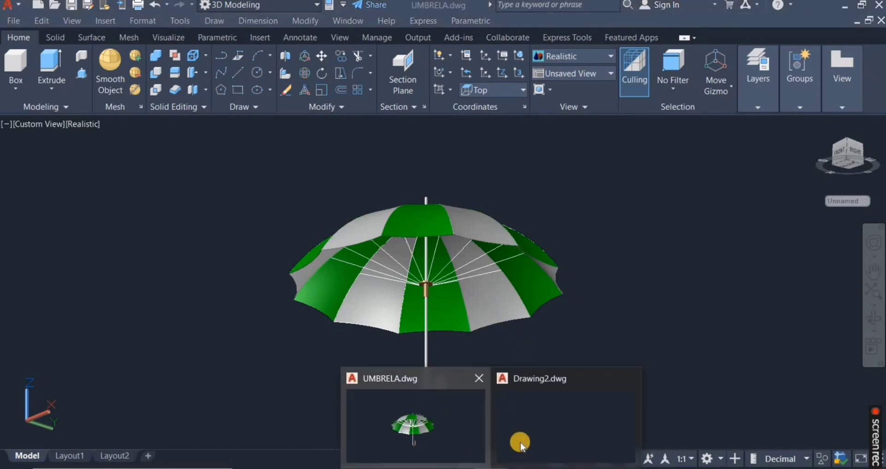
click(540, 426)
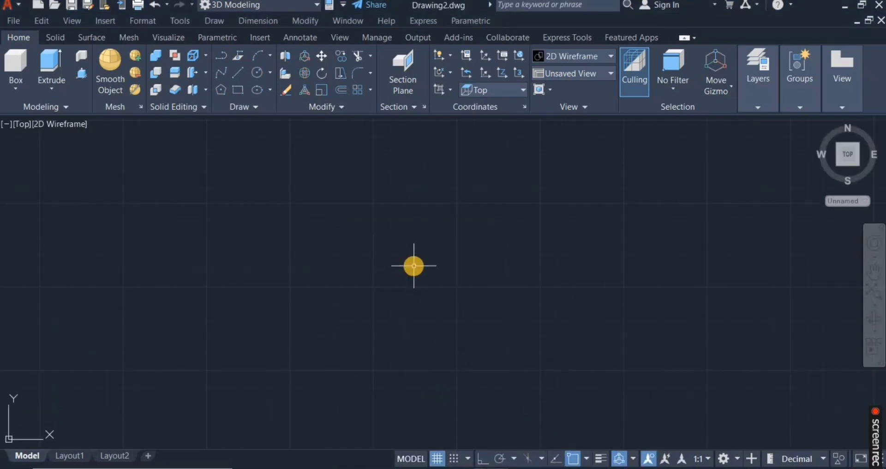
key(F7)
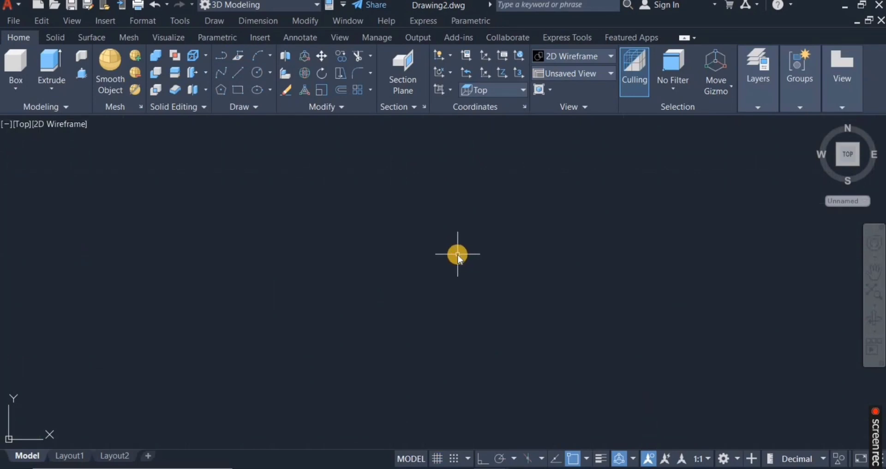
Step: Configure the drawing units to a length precision of 0.0 with millimeters as the insertion scale
text(UN)
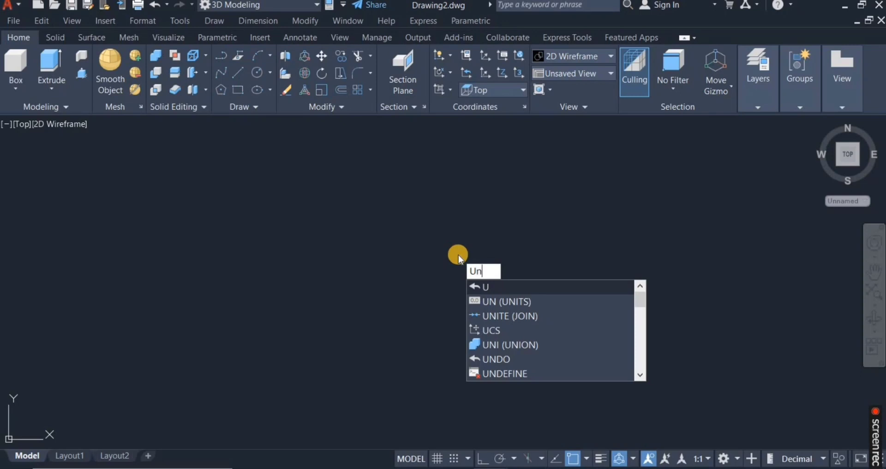
click(514, 288)
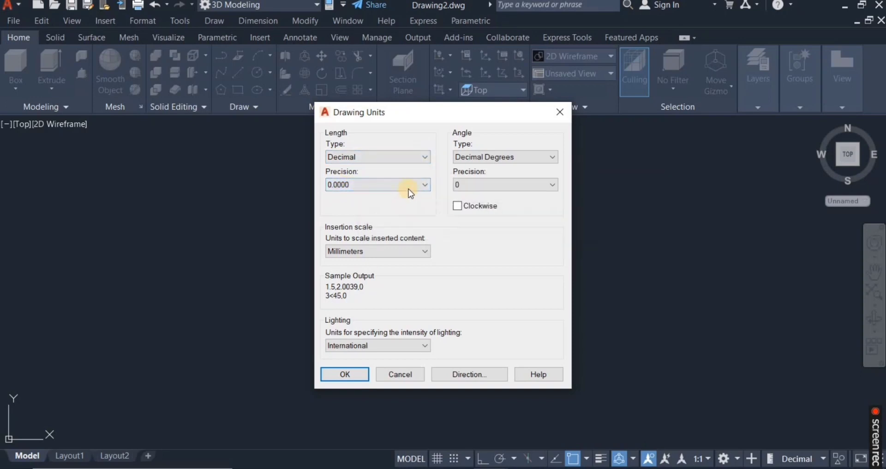
click(424, 185)
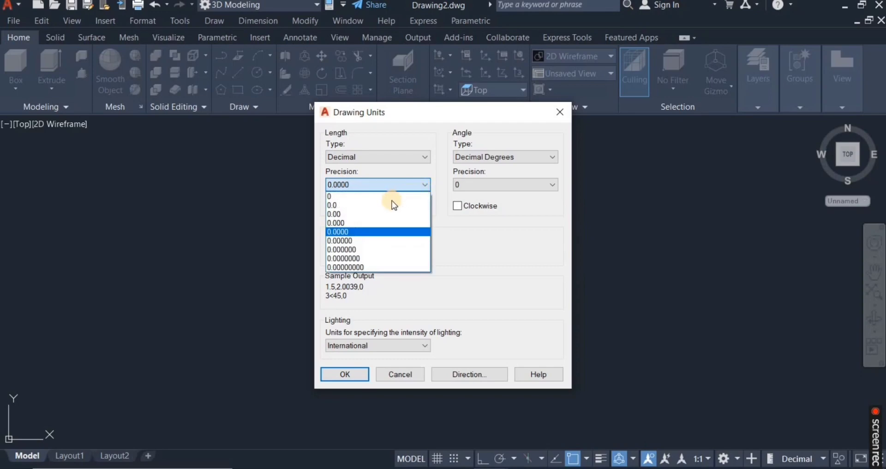
click(389, 204)
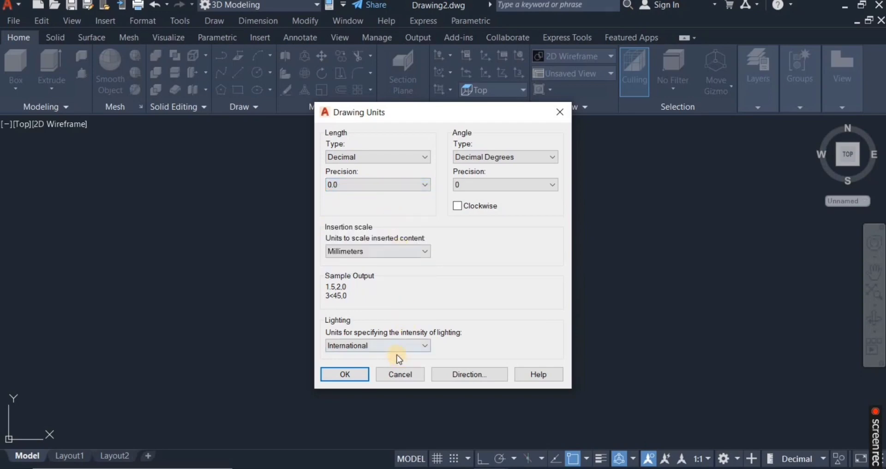
click(425, 253)
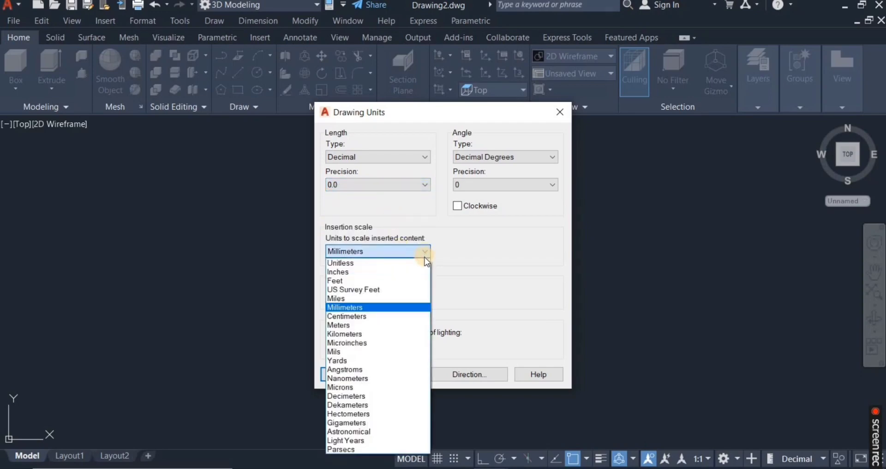
click(403, 308)
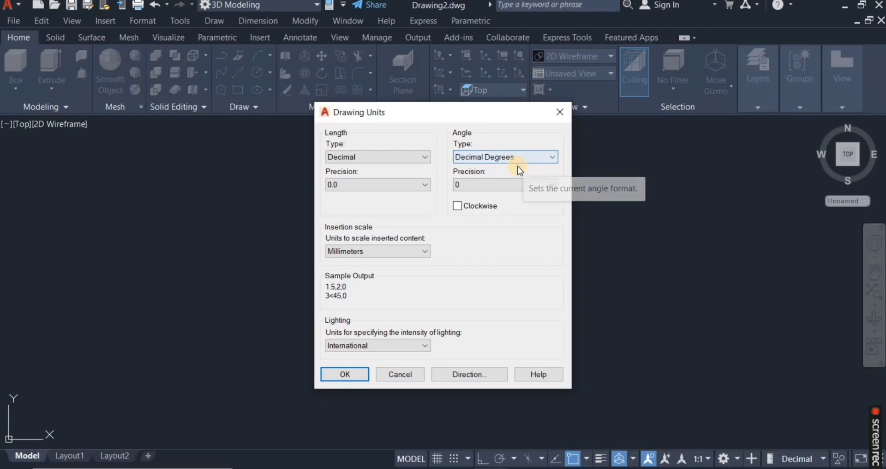
click(344, 375)
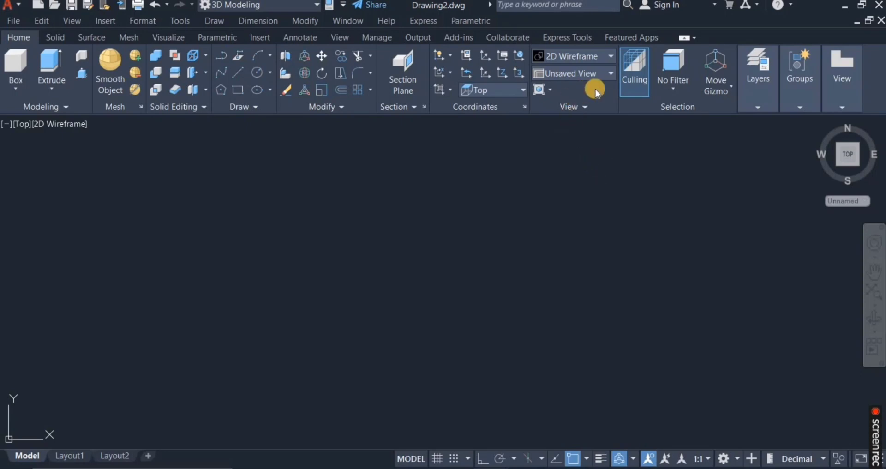
Step: Switch to the Top view and centre the circle in the drawing area
click(606, 72)
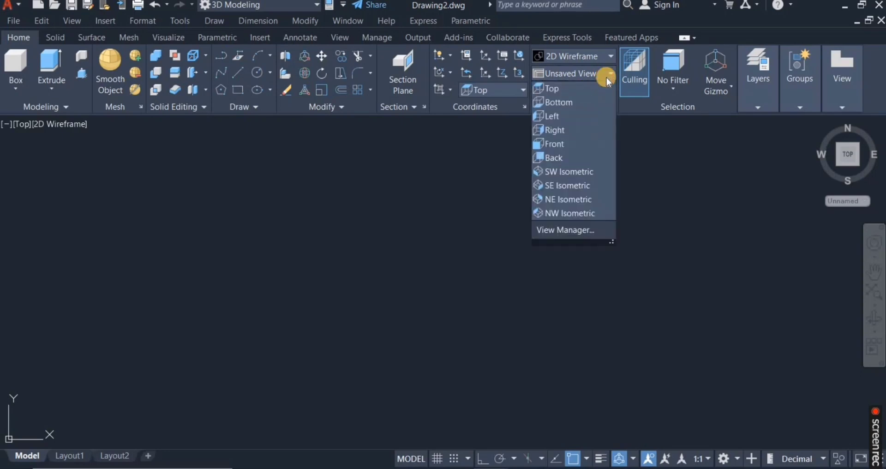
click(573, 89)
right_click(418, 267)
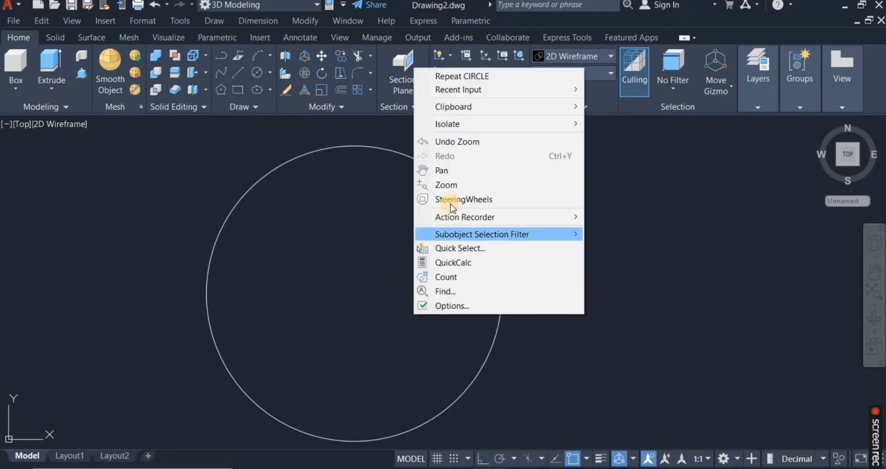
click(442, 170)
drag(416, 263, 478, 261)
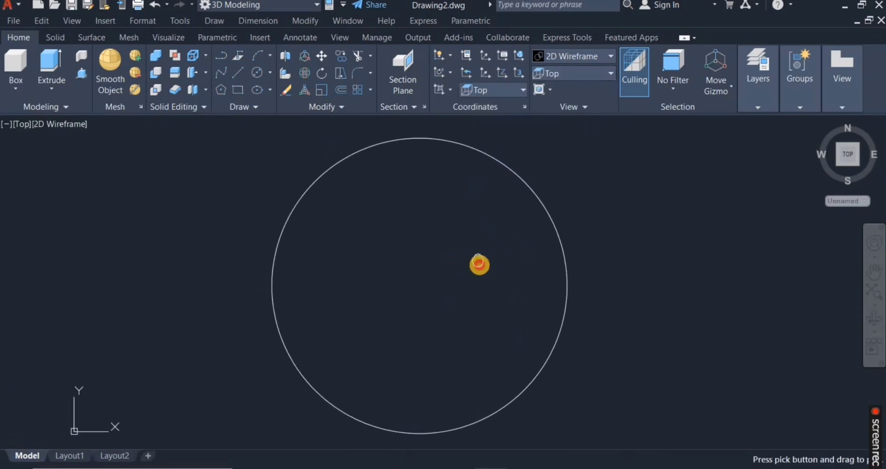
right_click(477, 264)
click(507, 276)
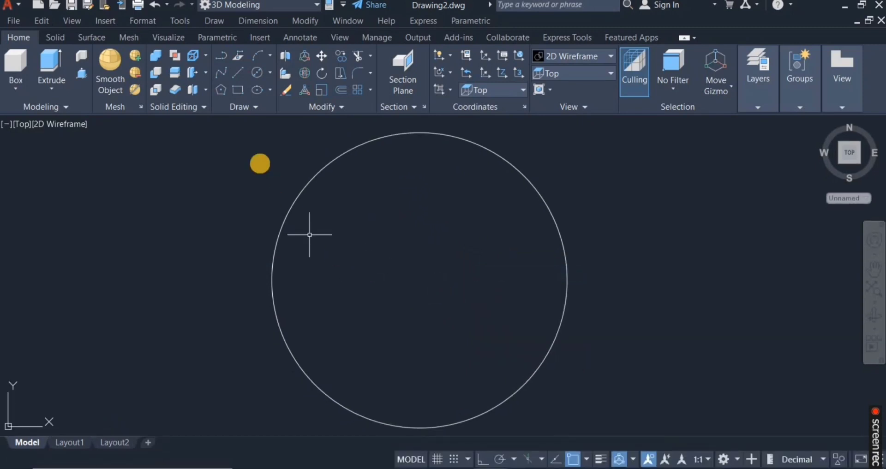
Step: Draw a horizontal line from the circle's centre to its left quadrant with Ortho mode on
click(237, 72)
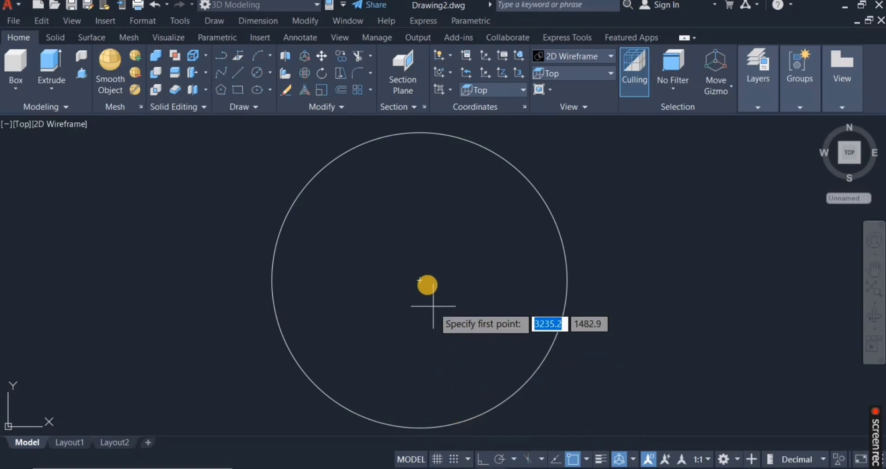
click(418, 280)
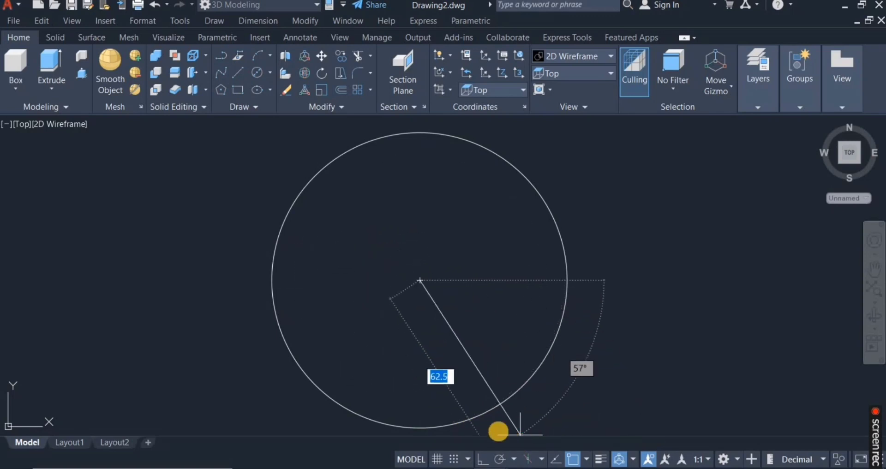
click(483, 459)
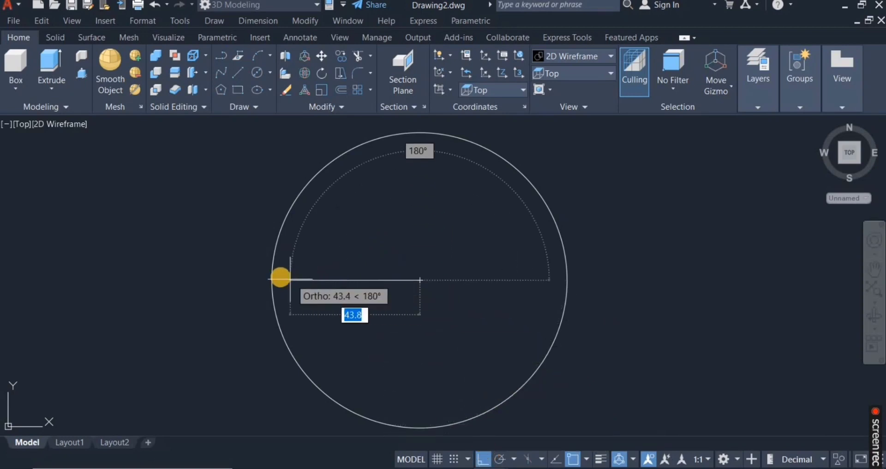
click(269, 279)
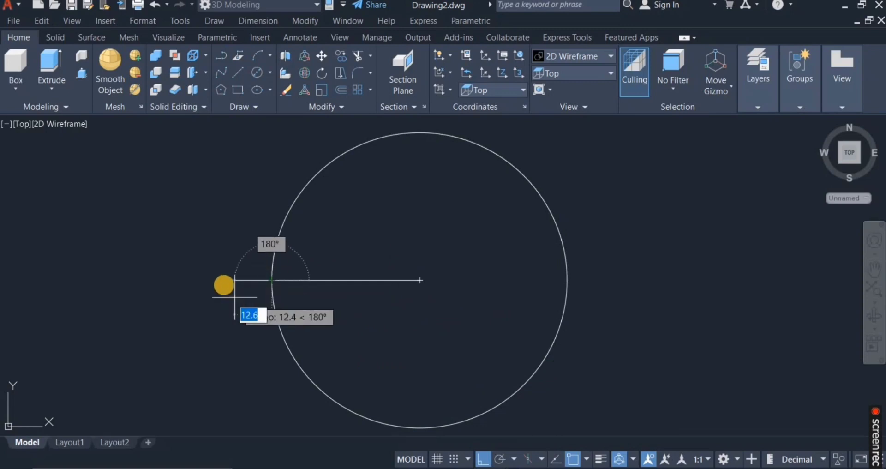
right_click(224, 284)
click(262, 306)
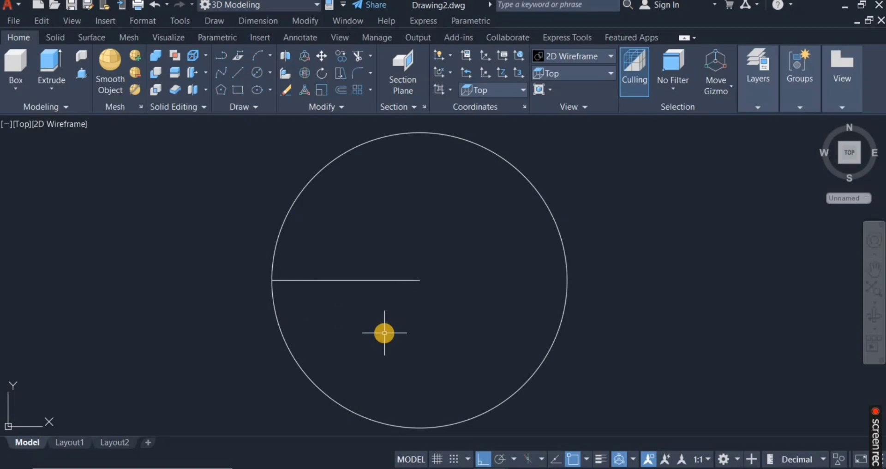
Step: In the Front view, draw a vertical line 25 mm upward from the circle's centre
click(610, 74)
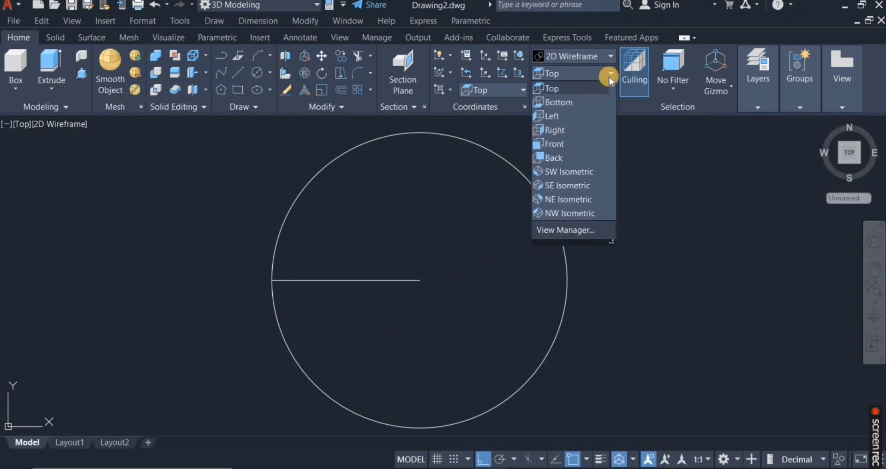
click(590, 143)
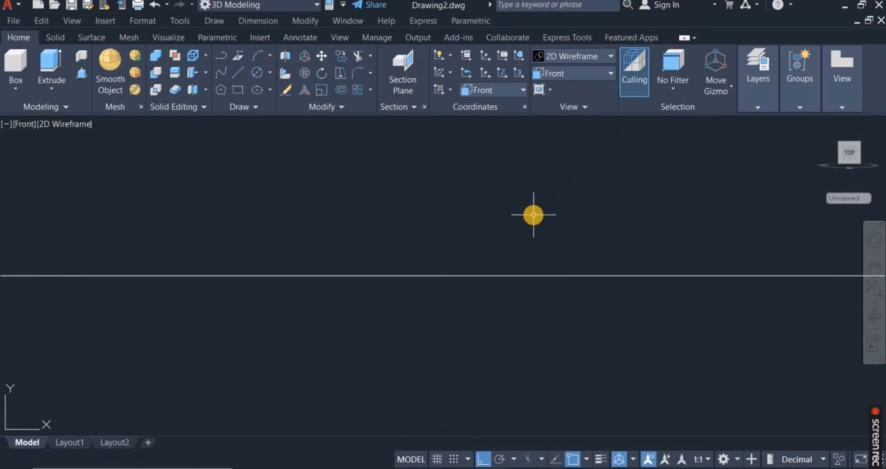
scroll(533, 214, down, 2)
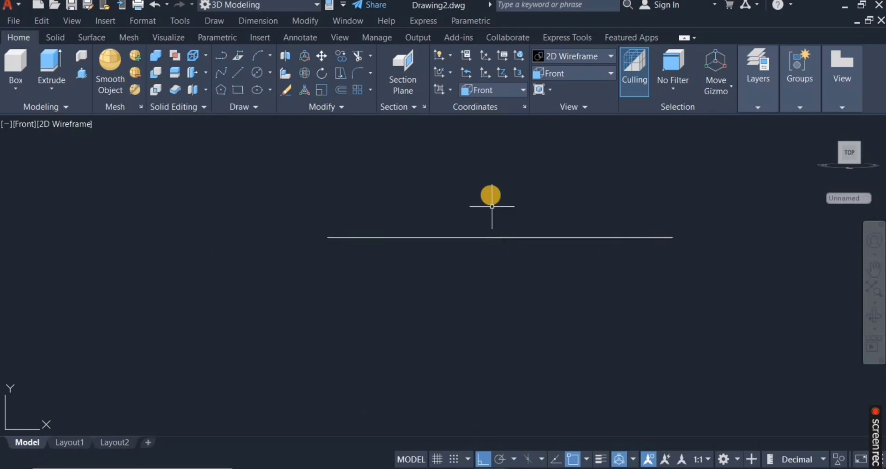
click(238, 74)
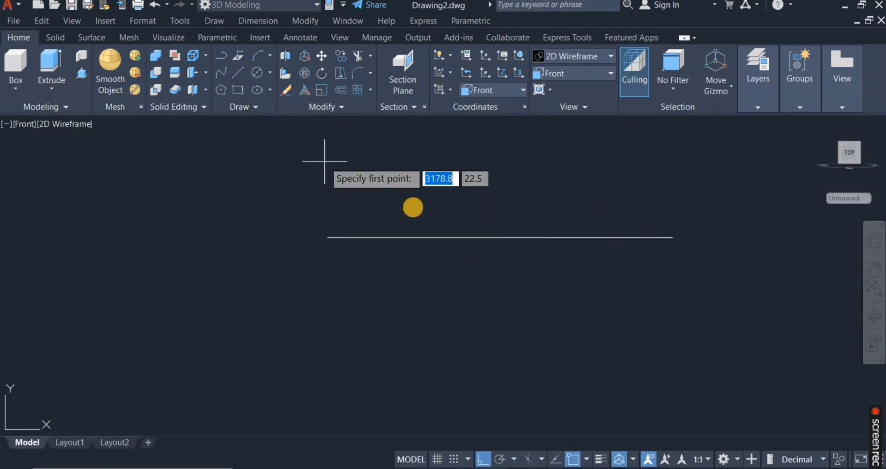
click(500, 237)
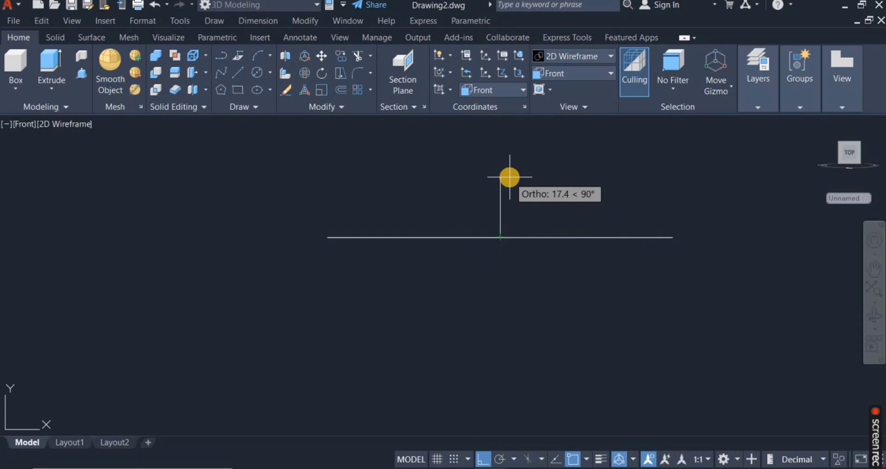
text(25)
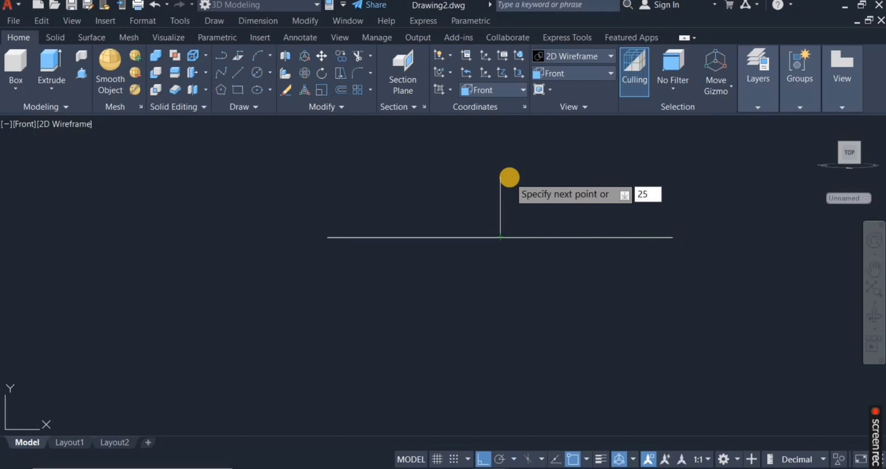
key(Return)
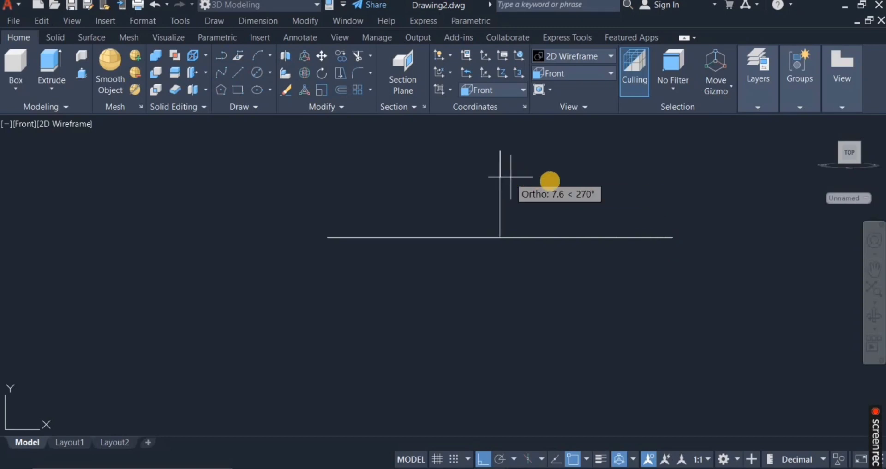
right_click(553, 182)
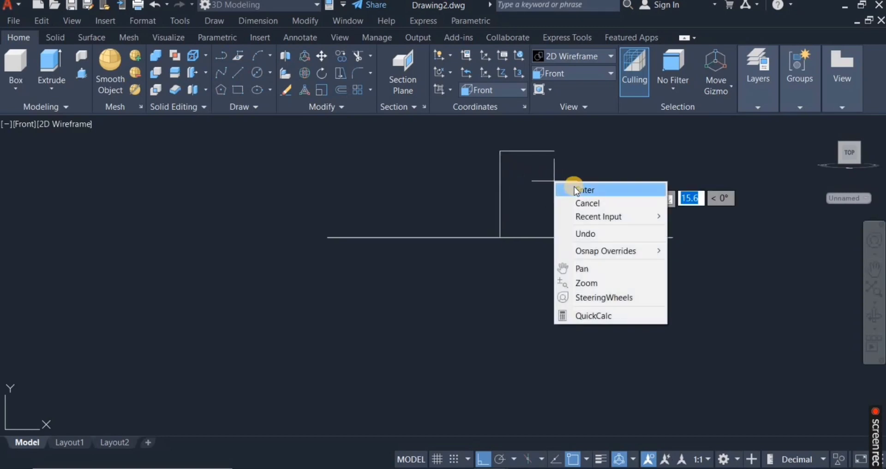
click(573, 186)
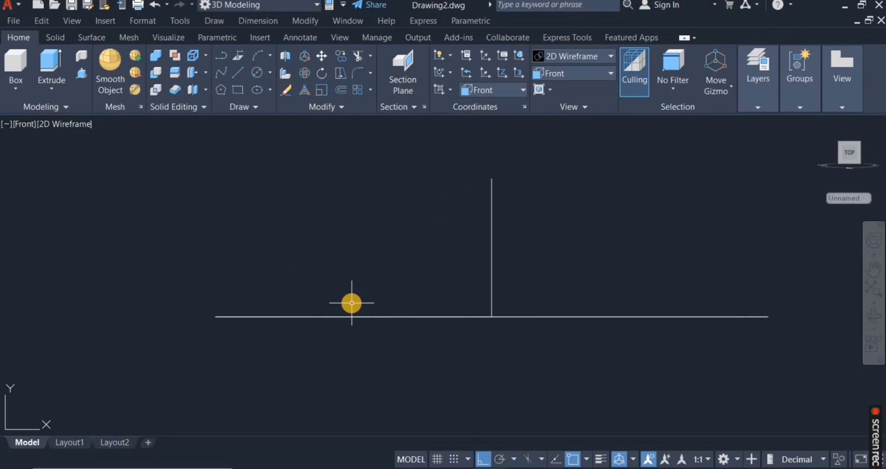
Step: Draw a Start, End, Direction arc from the horizontal line's left end to the vertical line's top, with Ortho off and a start tangent of about 46°
click(270, 55)
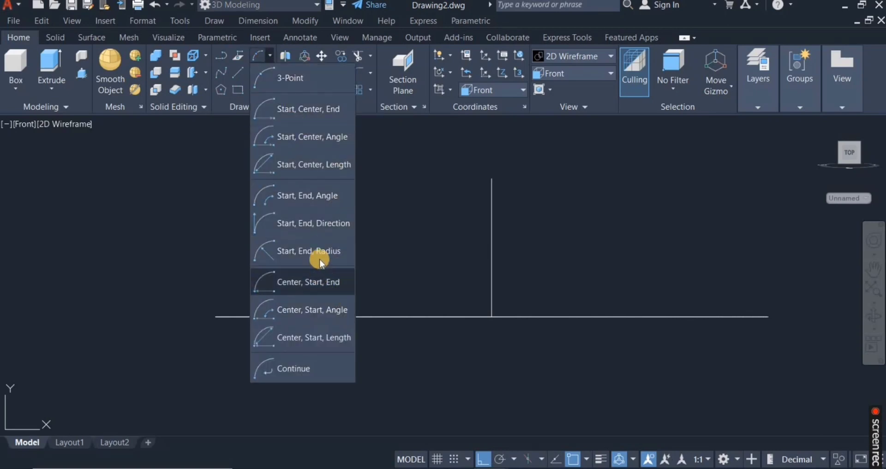
click(318, 223)
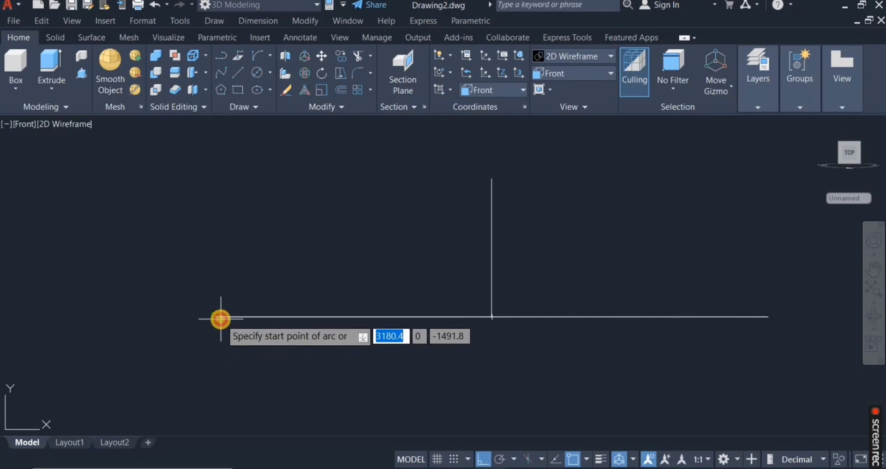
click(219, 317)
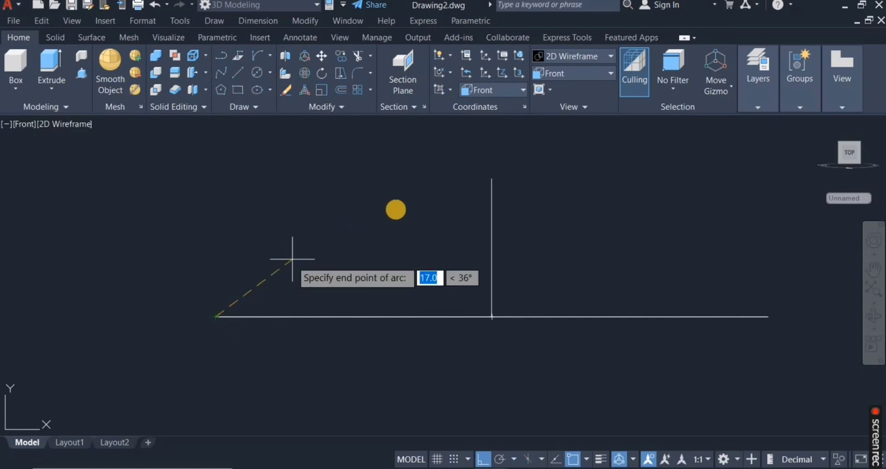
click(491, 178)
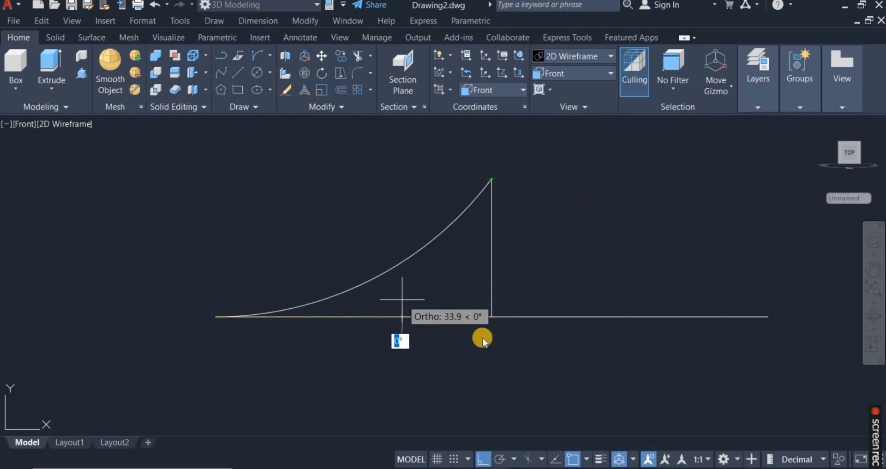
click(481, 458)
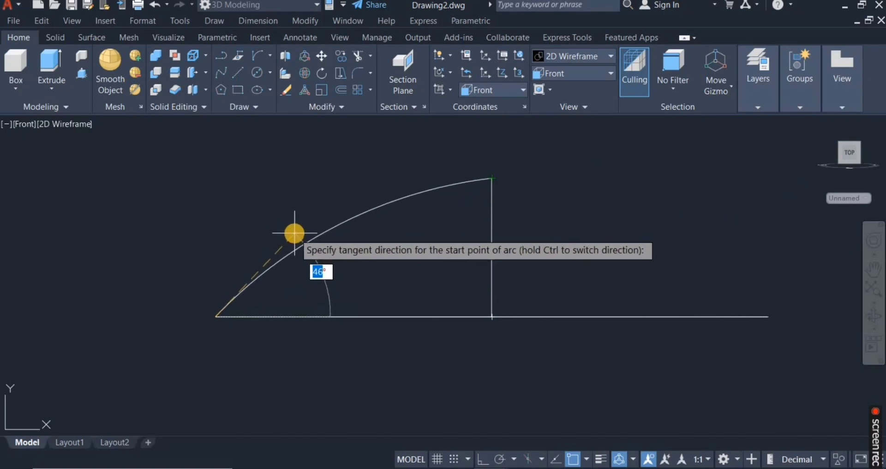
click(294, 233)
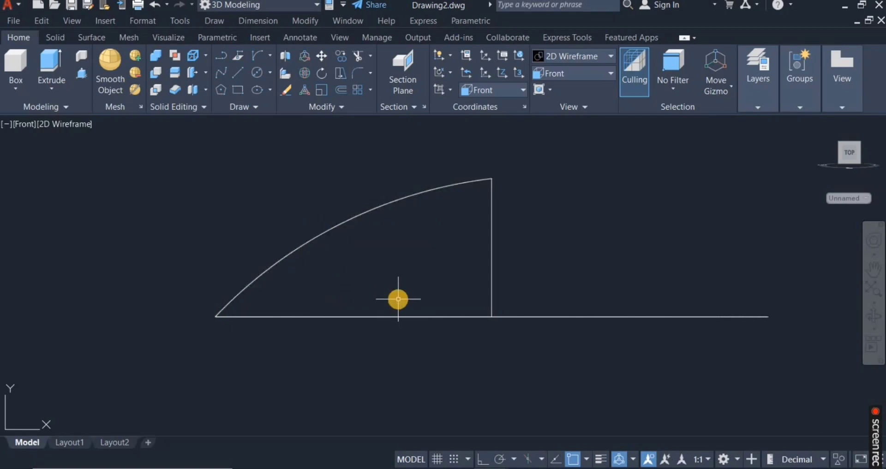
Step: Divide the canopy arc into equal segments with the Divide command
text(i)
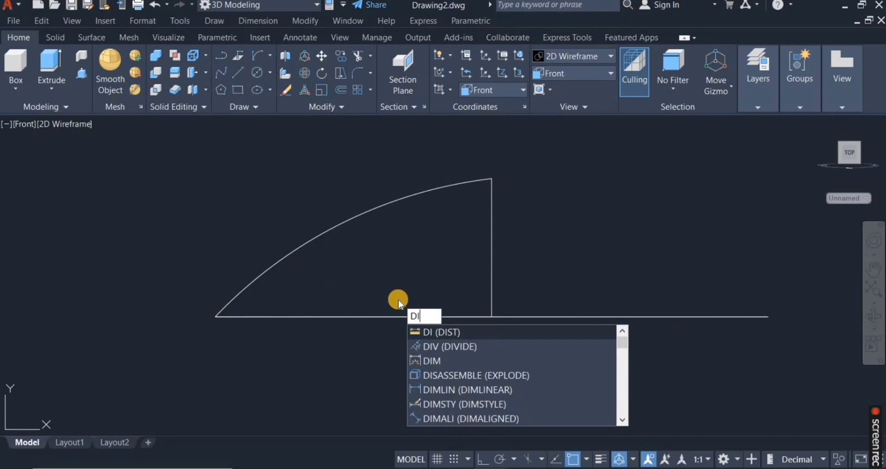
click(459, 344)
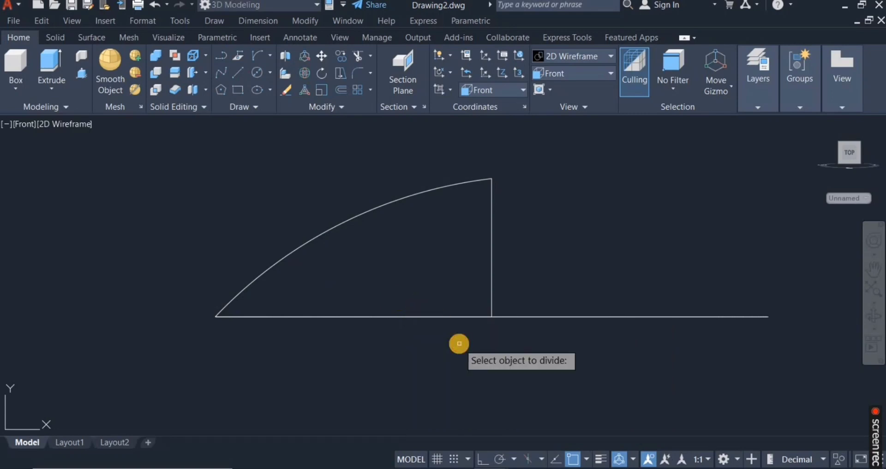
click(362, 214)
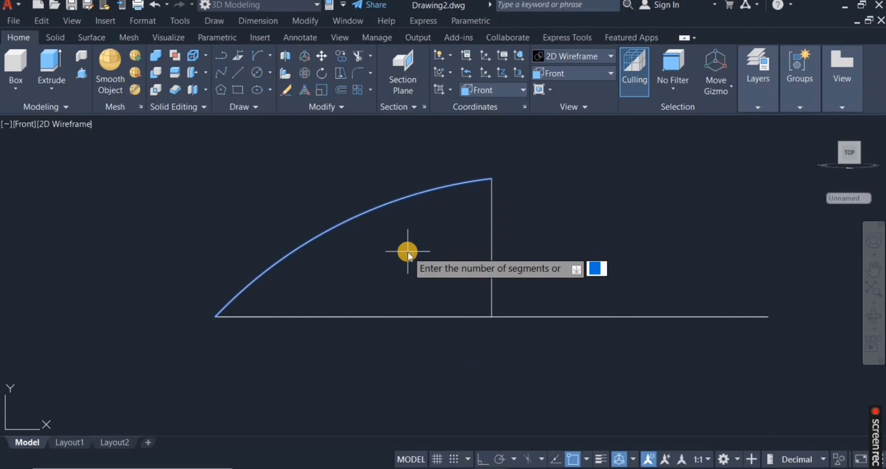
key(Return)
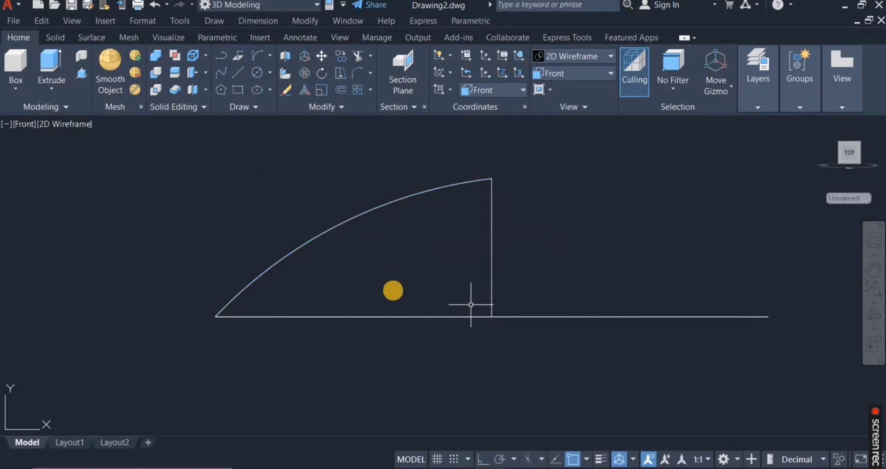
Step: Draw a straight rib line from the centre of the canopy base to the division point on the arc
click(239, 82)
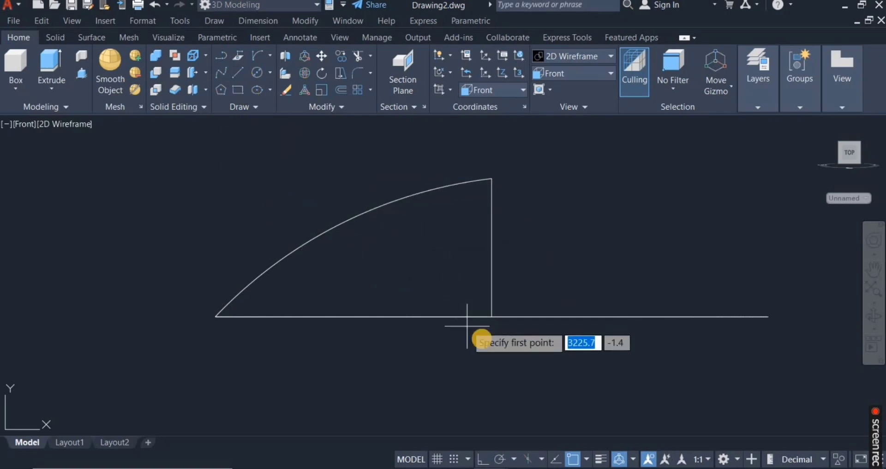
click(490, 316)
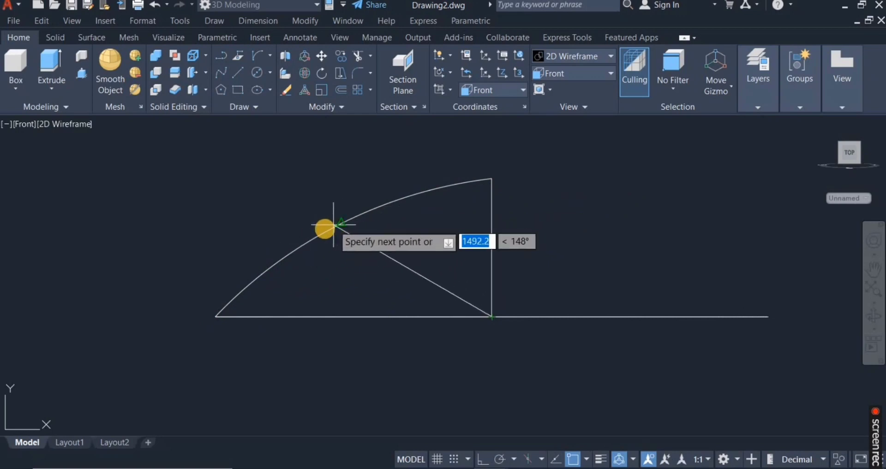
click(313, 238)
right_click(379, 248)
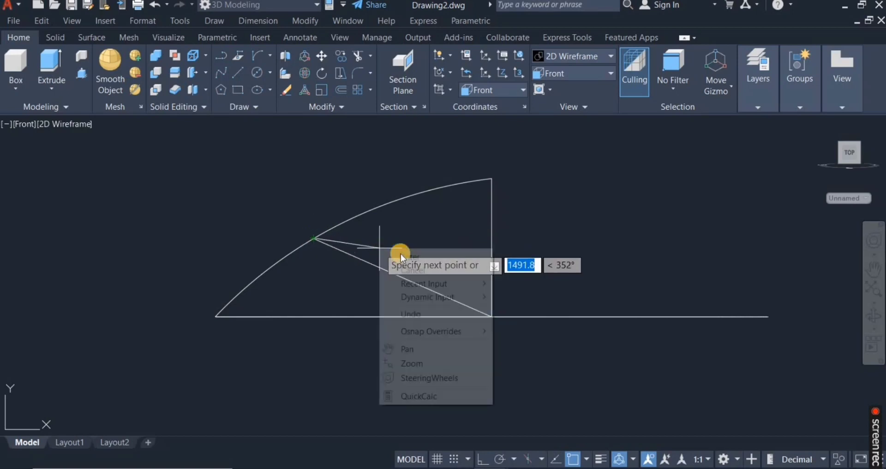
click(401, 254)
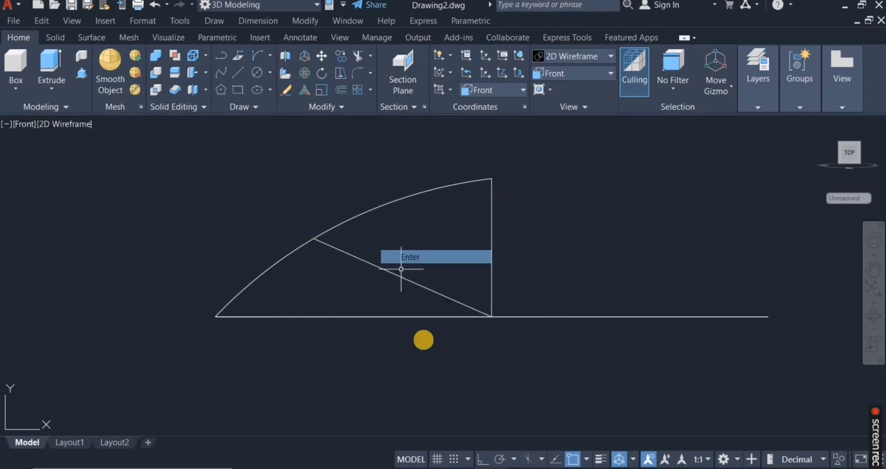
click(490, 316)
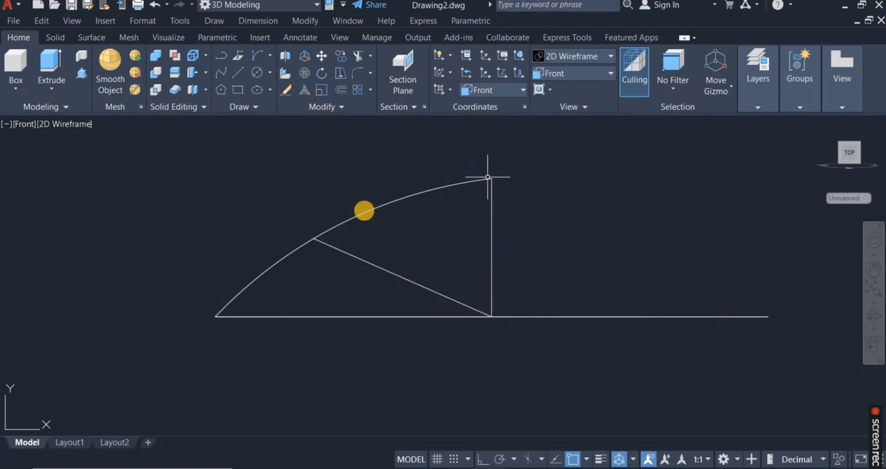
Step: With Ortho mode on, draw the vertical shaft line about 60 mm down from the arc's top end, with a short extension above it
scroll(429, 258, down, 2)
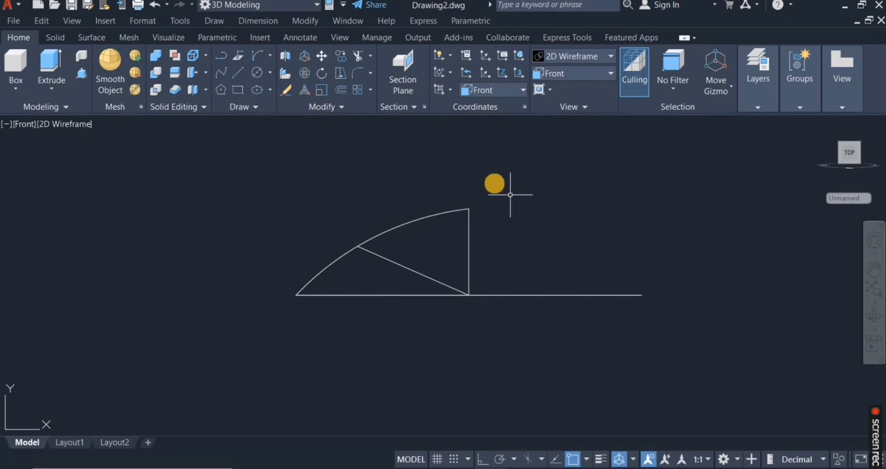
scroll(494, 182, down, 2)
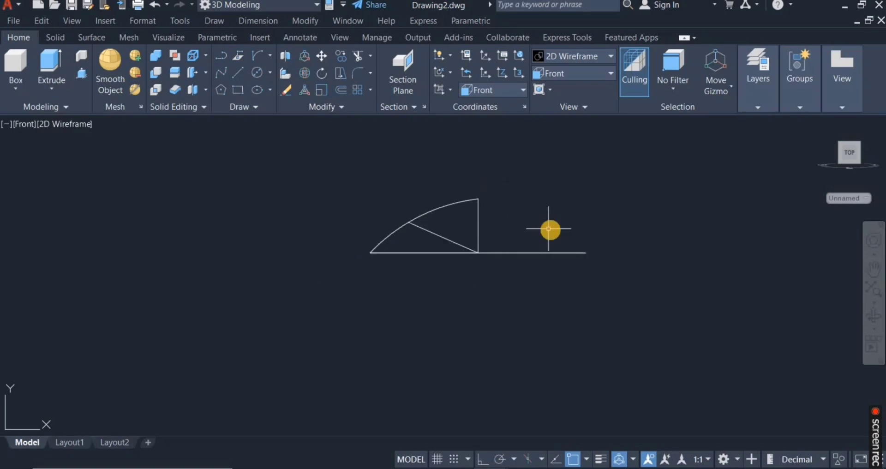
click(245, 73)
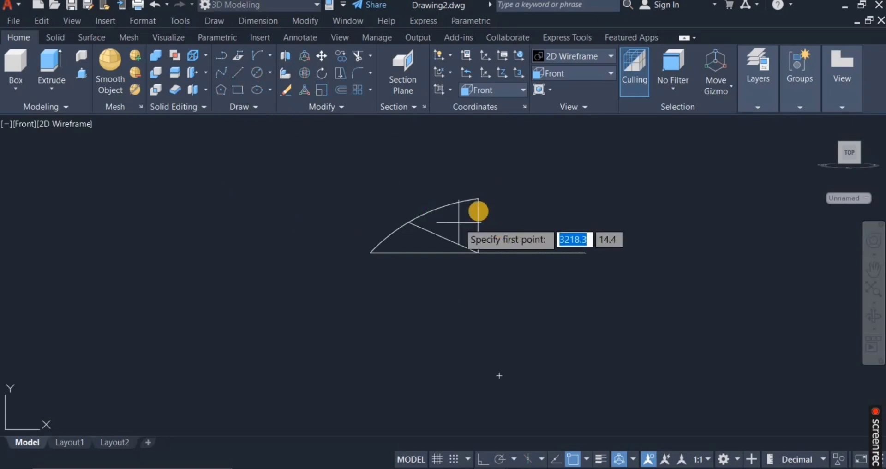
click(478, 198)
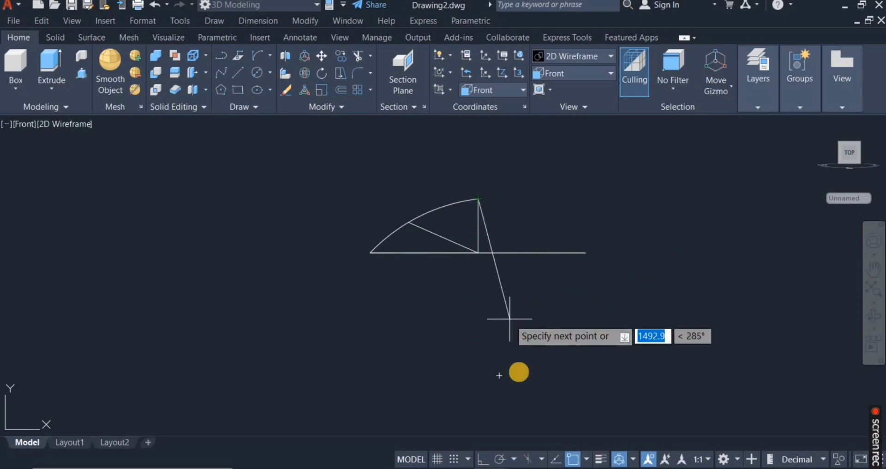
click(483, 459)
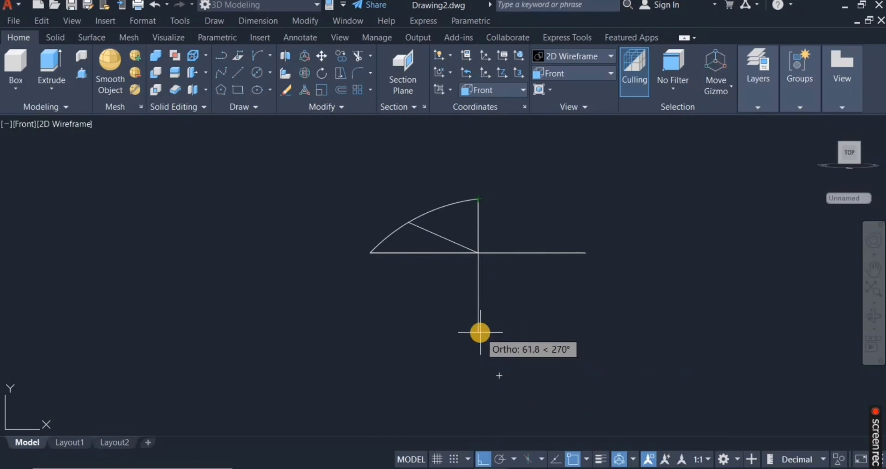
click(479, 332)
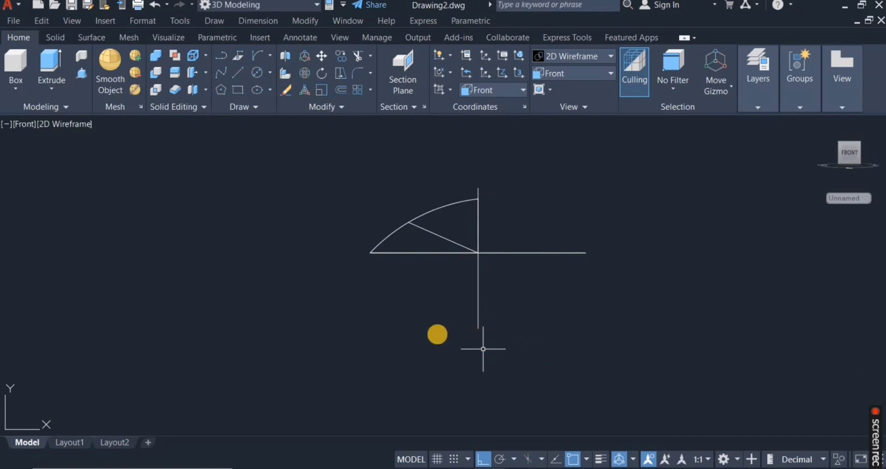
Step: Start the handle polyline at the shaft's lower end with a 5 mm downward segment and an 8 mm wide arc to the right
click(213, 54)
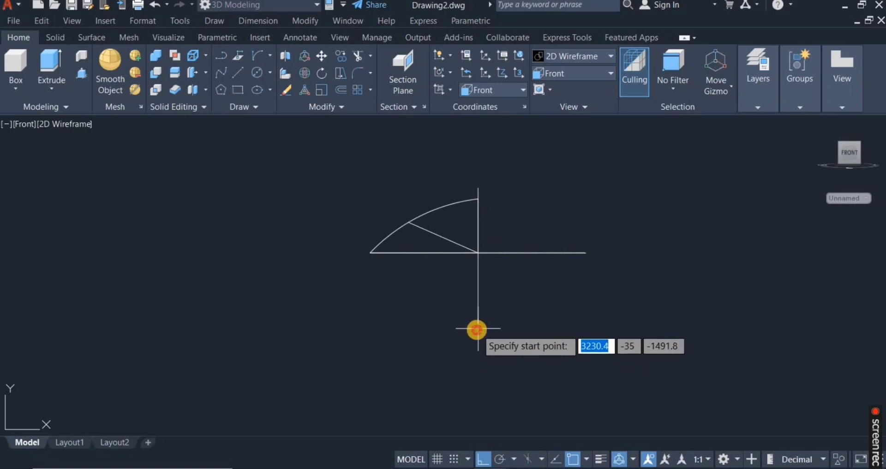
click(477, 329)
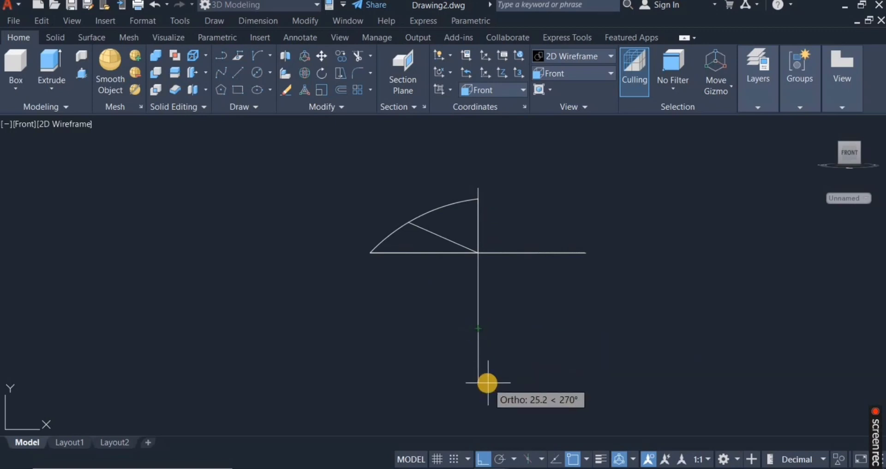
text(5)
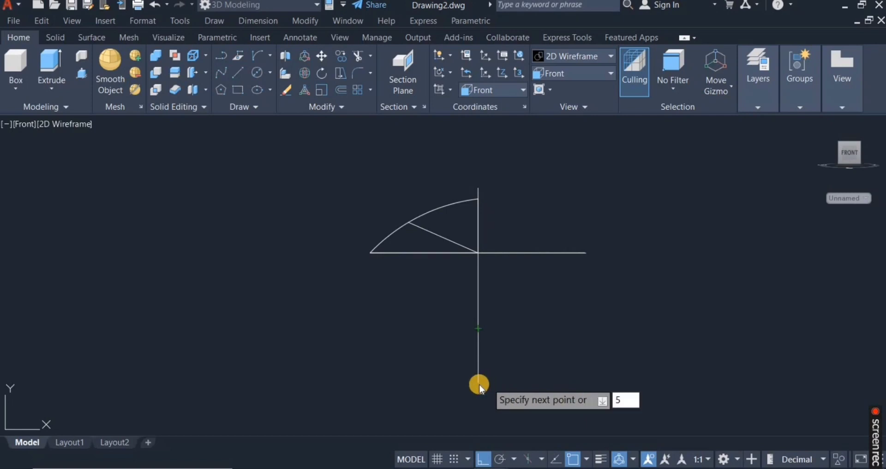
key(Return)
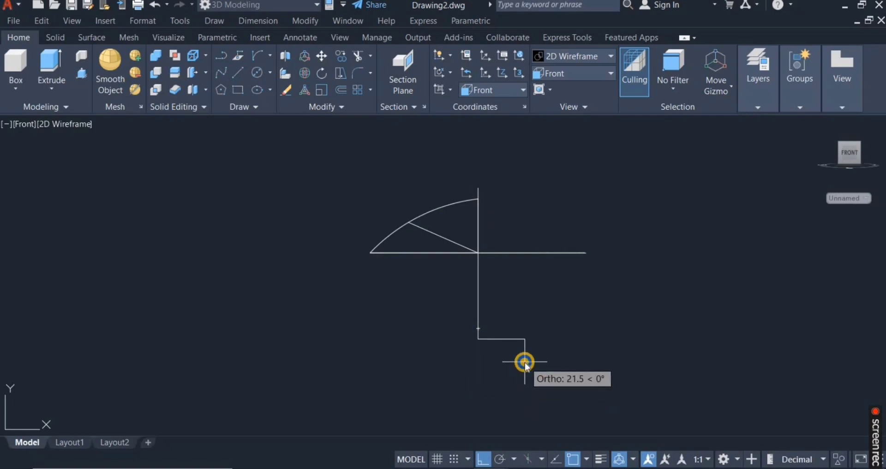
right_click(525, 363)
click(616, 206)
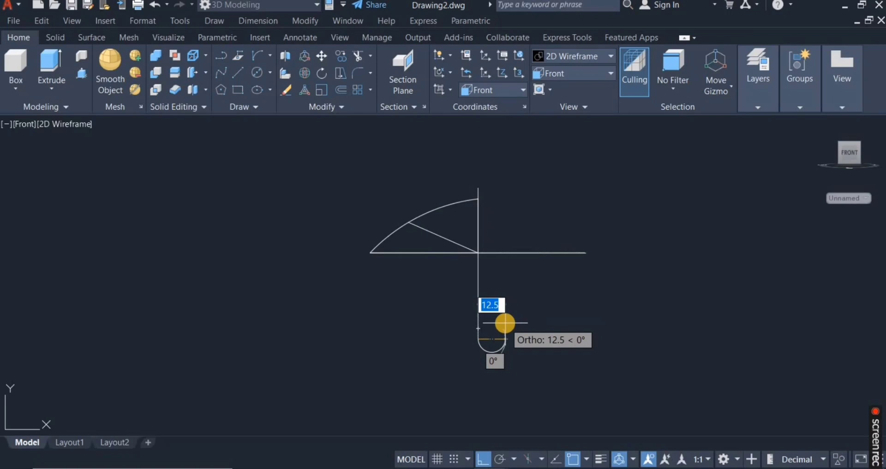
text(8)
key(Return)
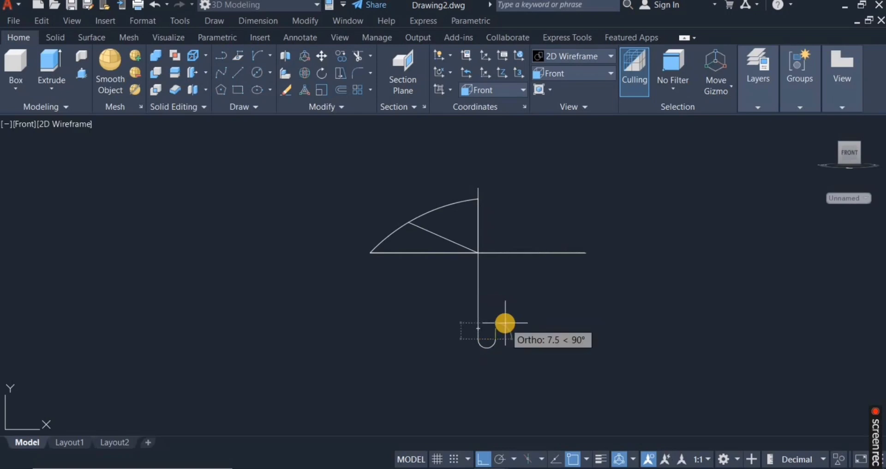
Step: Complete the handle polyline with a 2 mm upward straight segment after the arc
right_click(530, 318)
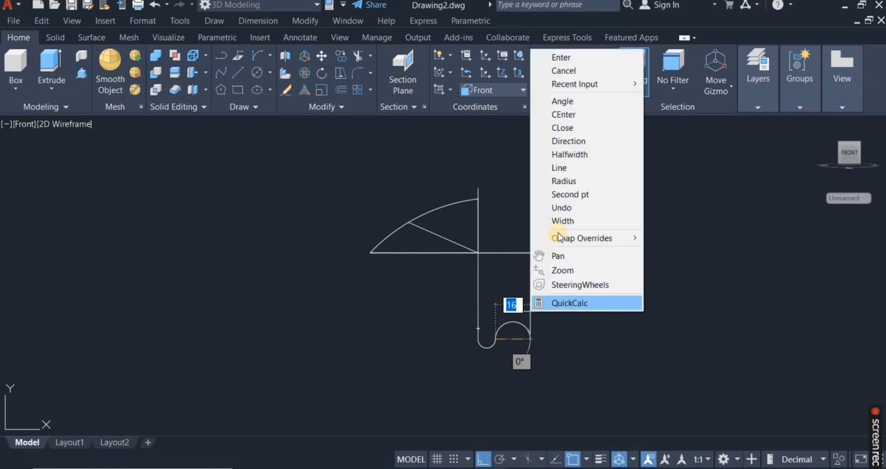
click(563, 168)
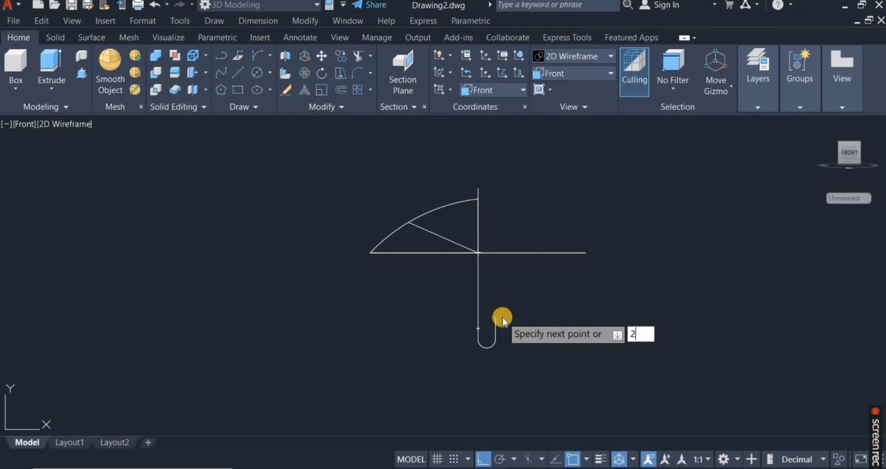
right_click(556, 320)
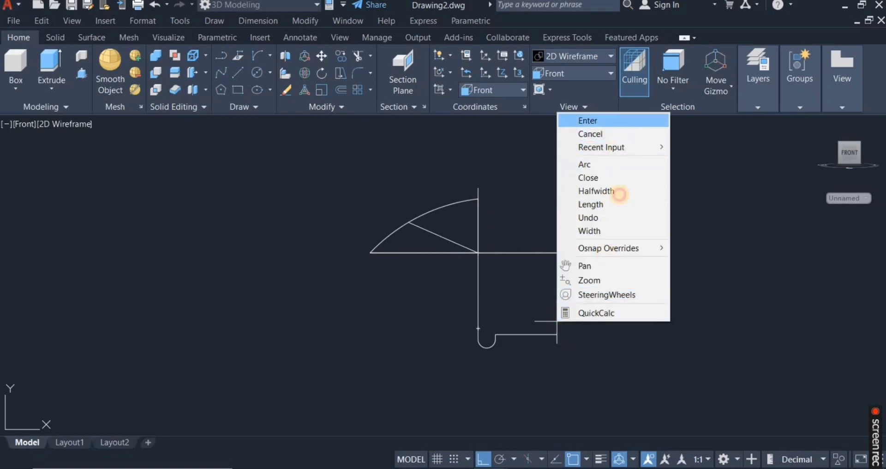
click(588, 121)
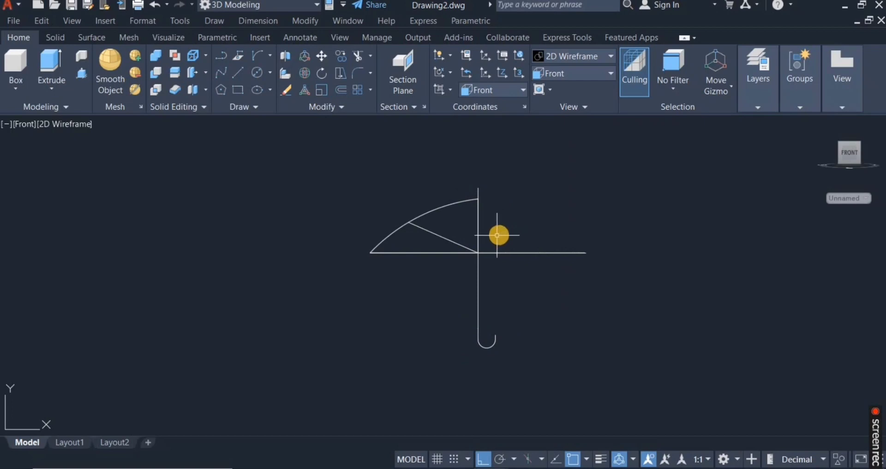
Step: Draw a small, thin horizontal rectangle to the right of the shaft and turn Ortho mode back on
scroll(497, 235, up, 2)
scroll(504, 240, up, 2)
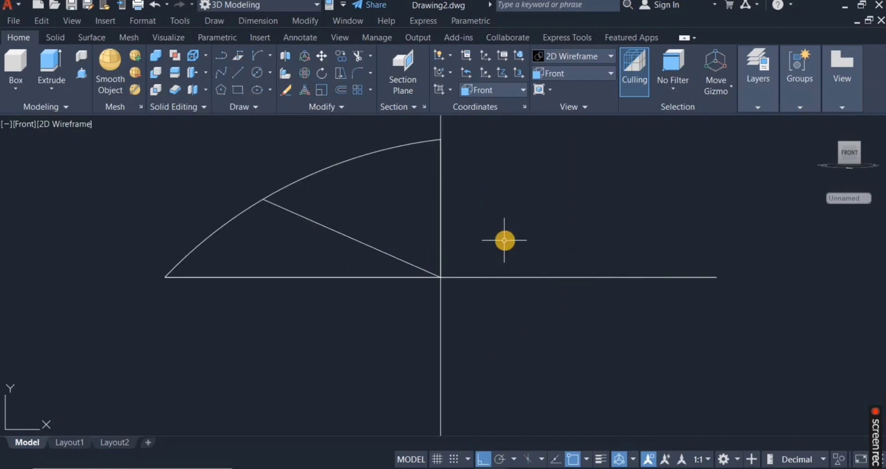
scroll(505, 239, down, 2)
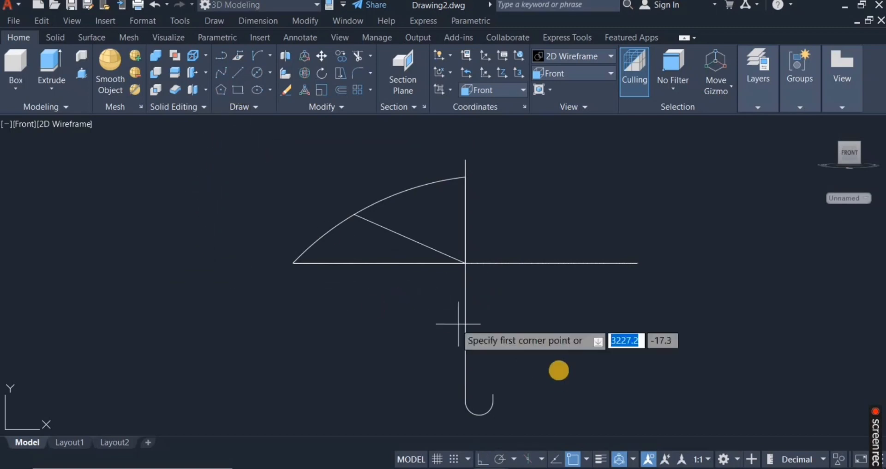
click(535, 321)
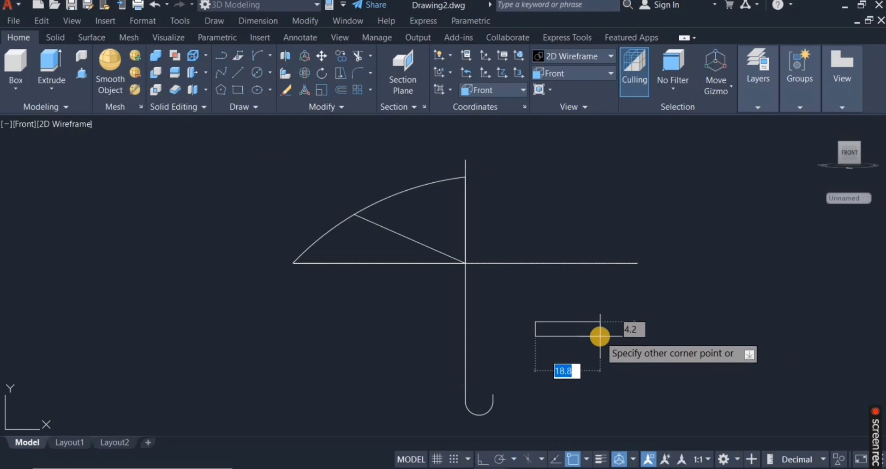
click(600, 337)
key(F8)
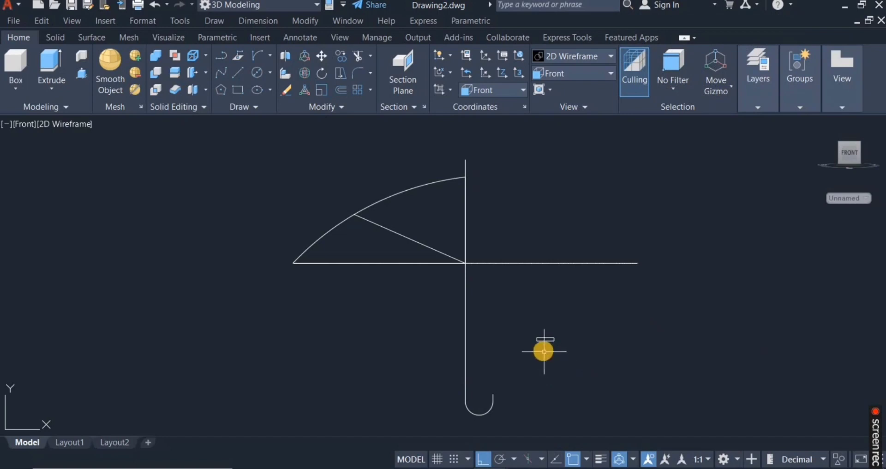
Step: Draw a small, narrow upright rectangle to the right of the thin horizontal one and turn Ortho mode back on
click(238, 91)
key(F8)
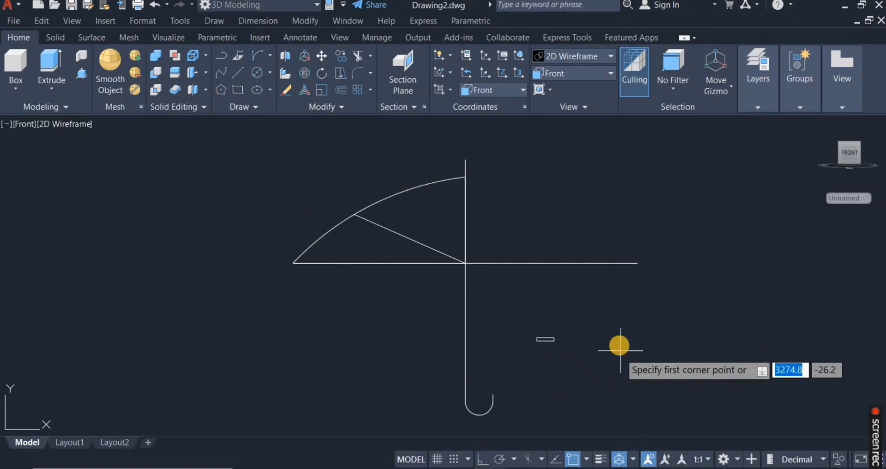
click(599, 340)
key(F8)
key(Return)
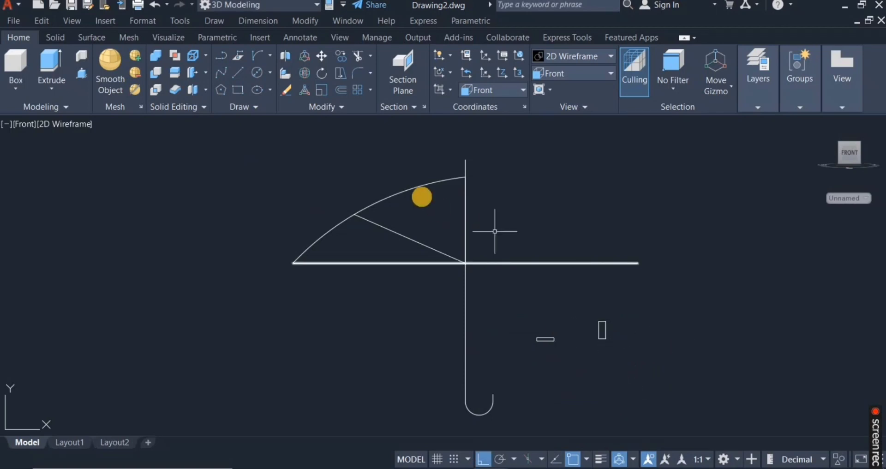
Step: Move the upright rectangle by its top edge midpoint to the horizontal rectangle's lower edge midpoint, forming a T shape
click(321, 55)
click(582, 309)
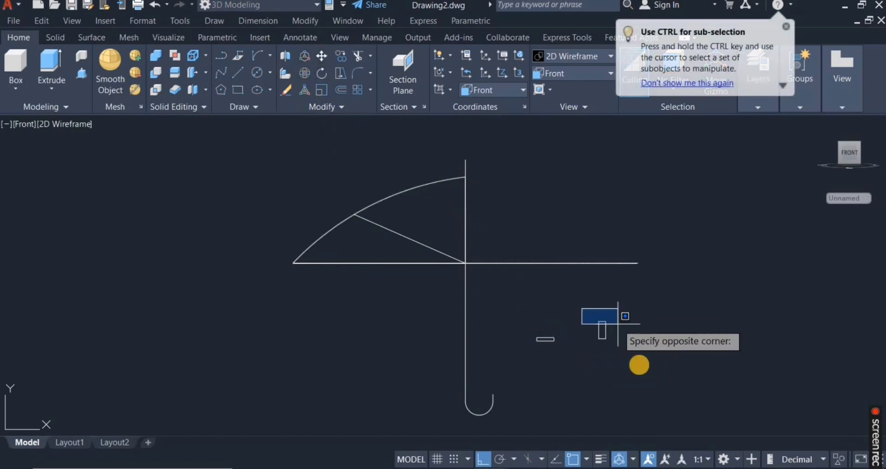
click(635, 362)
key(Return)
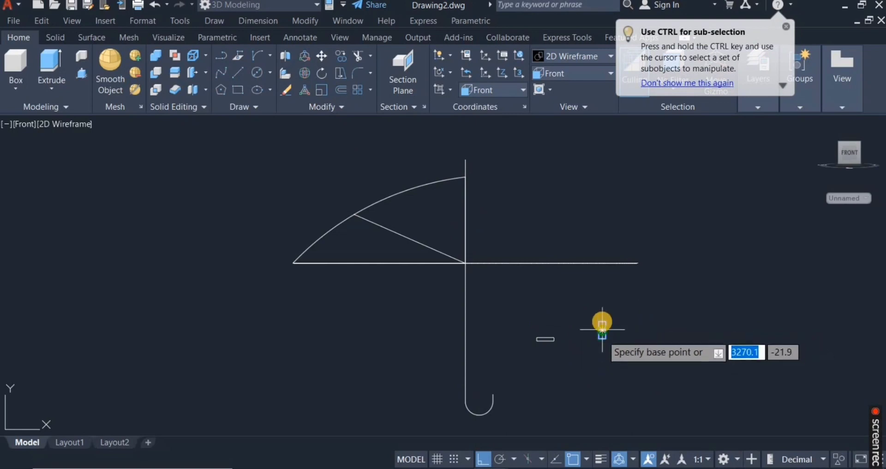
scroll(603, 322, up, 4)
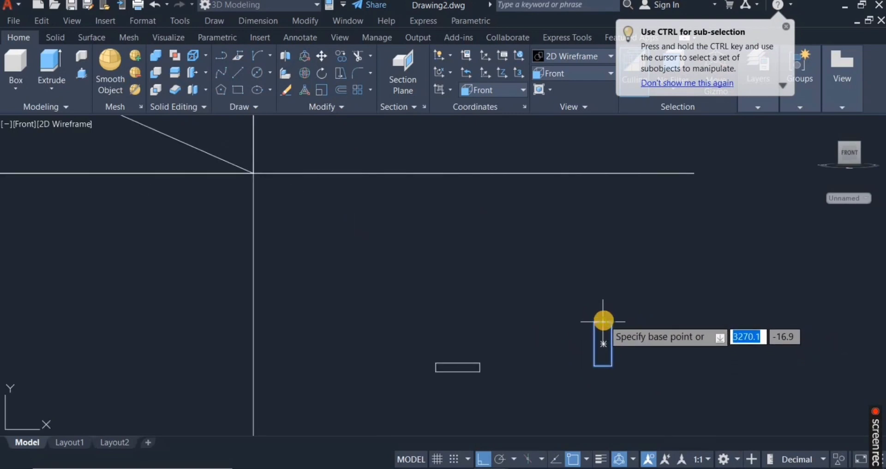
click(603, 320)
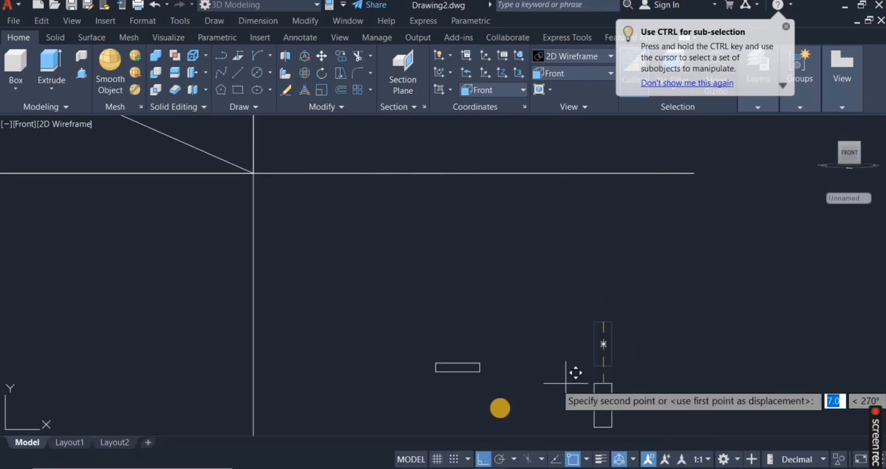
click(460, 372)
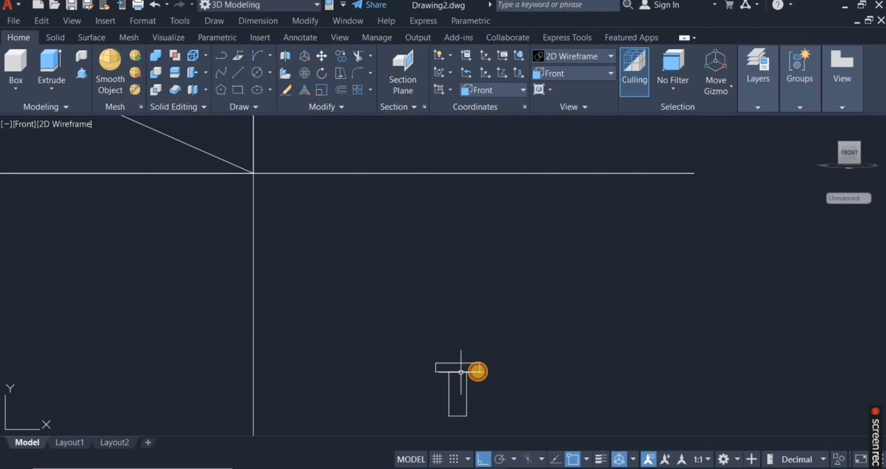
Step: Move the T-shaped pair of rectangles onto the shaft, centring the upright rectangle where the shaft crosses the horizontal base line
scroll(563, 320, down, 4)
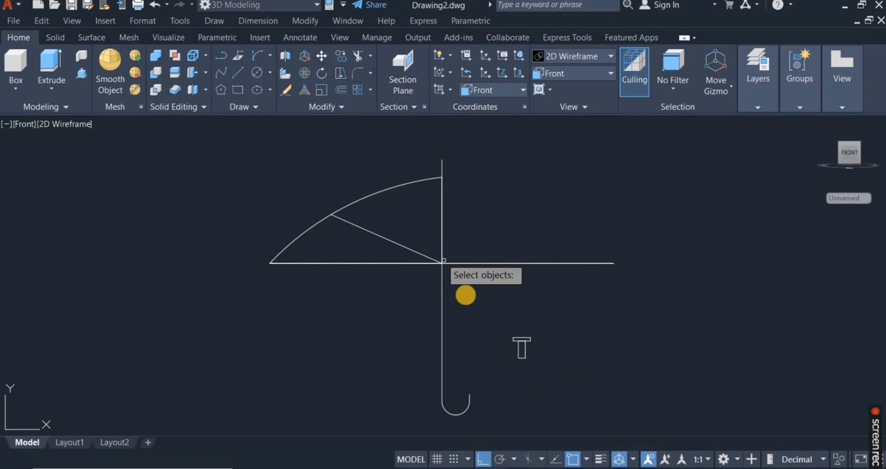
click(489, 306)
click(576, 382)
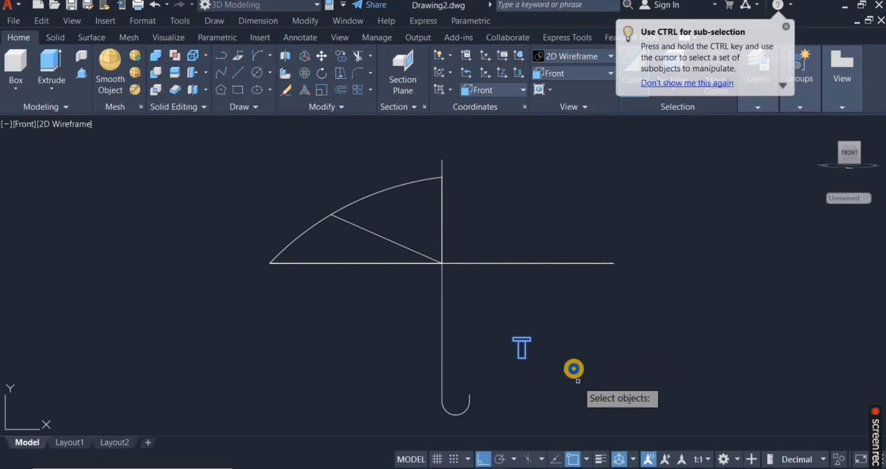
middle_drag(573, 365, 549, 334)
click(474, 286)
click(551, 350)
key(Return)
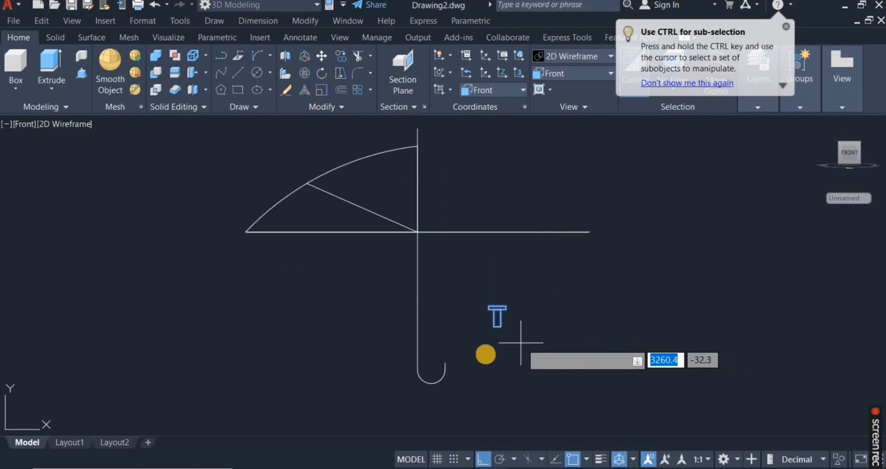
scroll(498, 350, up, 4)
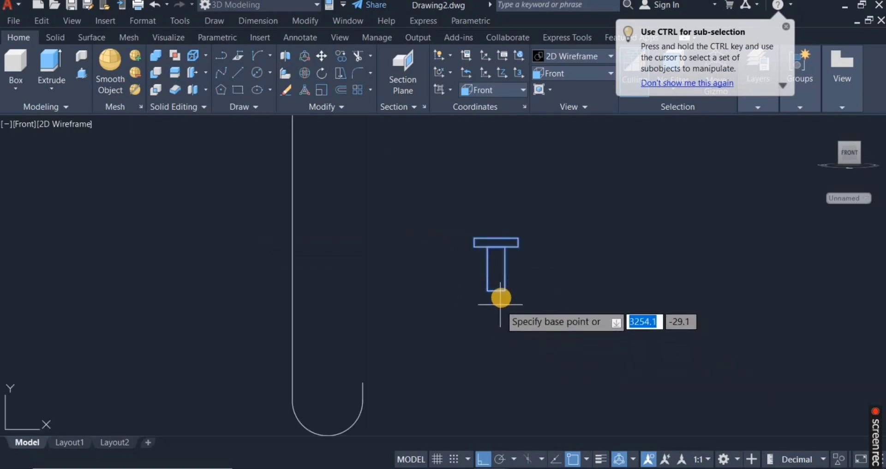
click(496, 291)
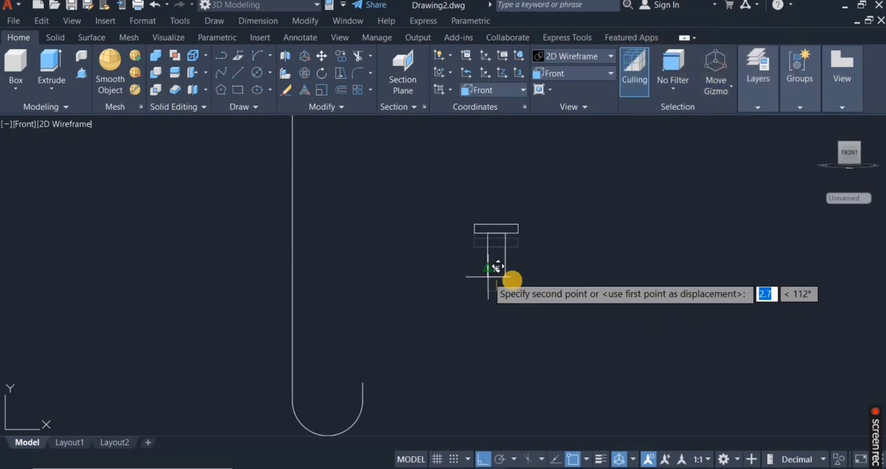
scroll(541, 294, down, 5)
scroll(507, 317, up, 5)
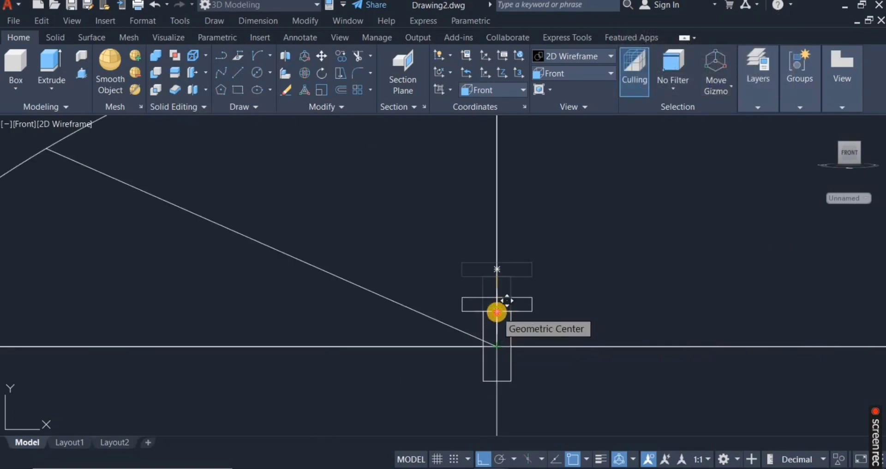
click(496, 310)
scroll(646, 305, down, 4)
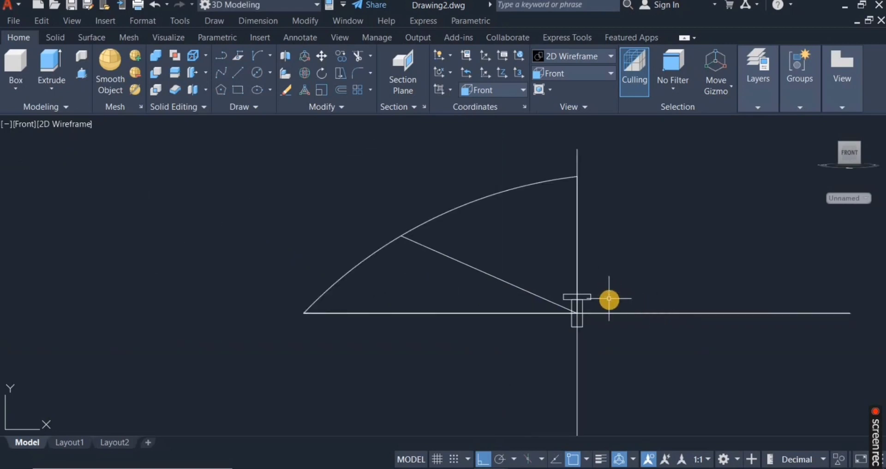
Step: Stretch the rib line's lower end to the midpoint of the flange rectangle's left edge
scroll(609, 299, up, 3)
click(485, 291)
scroll(613, 255, down, 5)
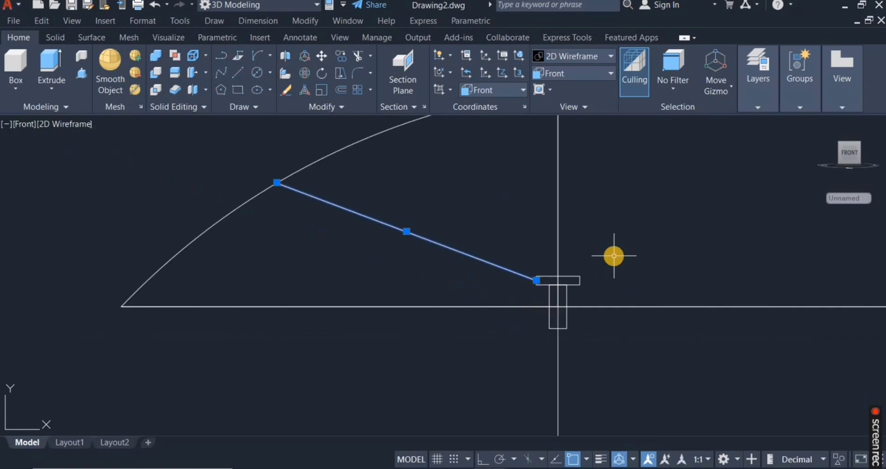
key(Escape)
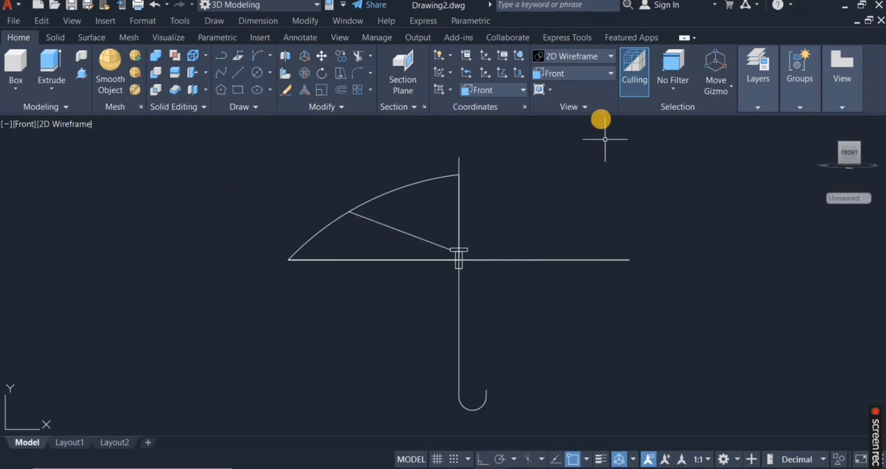
Step: Switch the model to the SW Isometric view
click(608, 73)
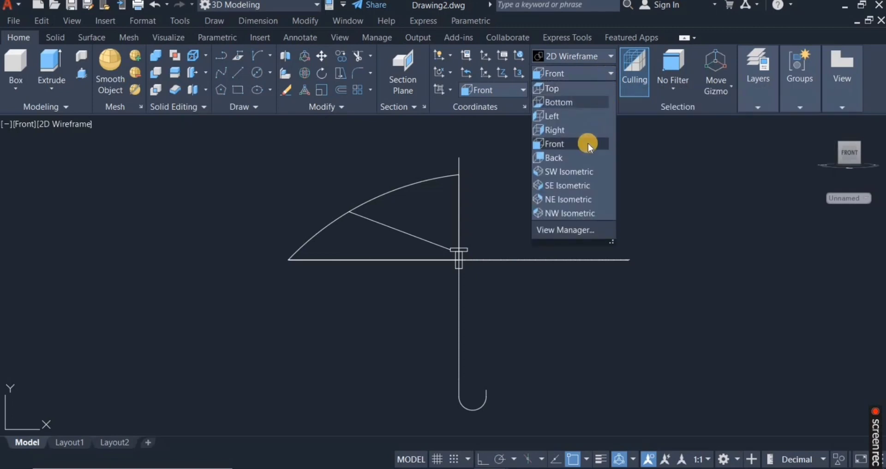
click(579, 173)
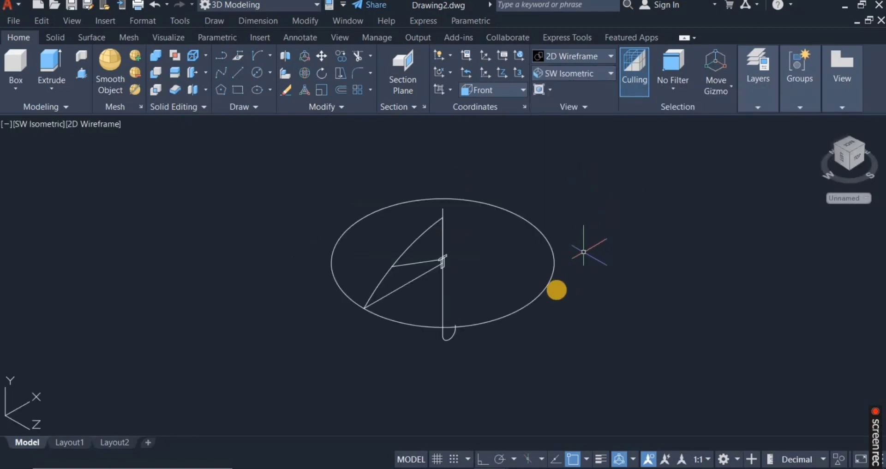
scroll(454, 291, up, 2)
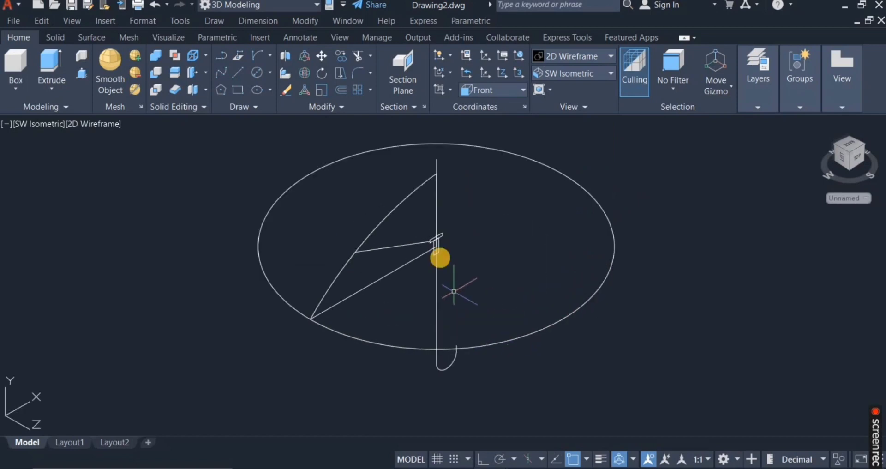
scroll(445, 172, up, 2)
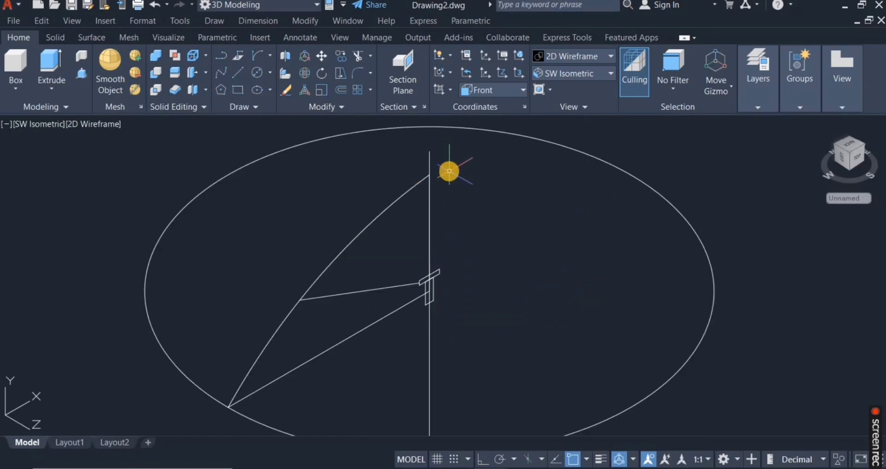
scroll(449, 171, down, 2)
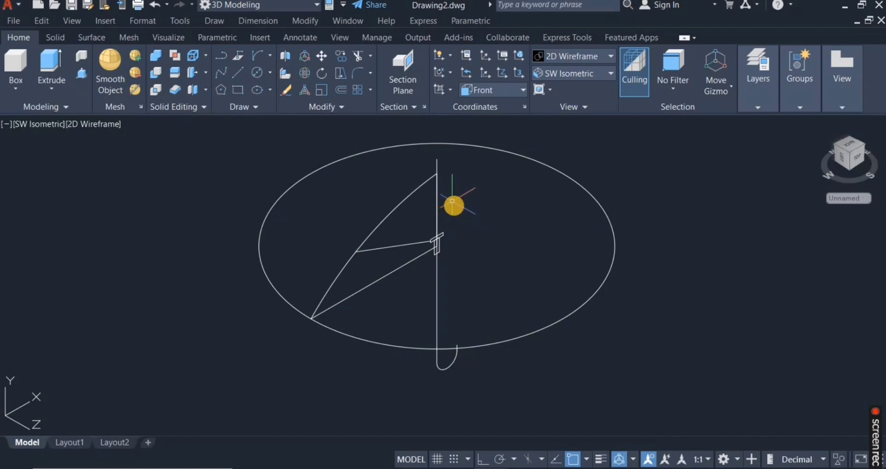
click(438, 157)
scroll(440, 149, up, 2)
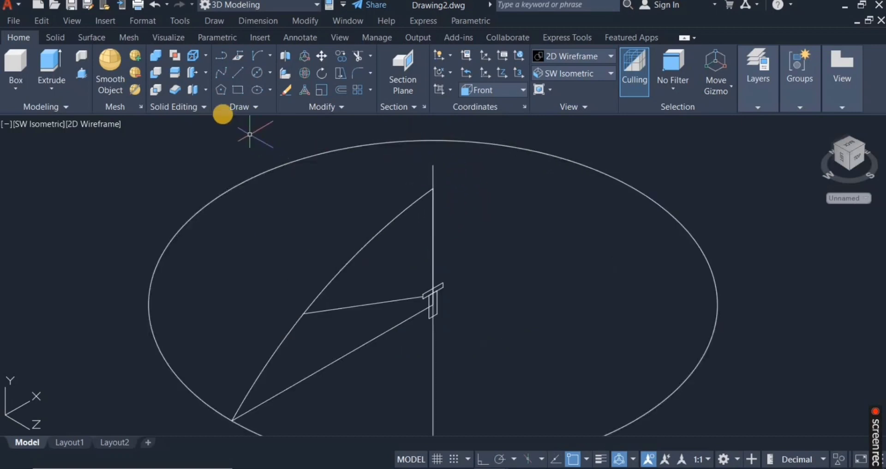
click(252, 71)
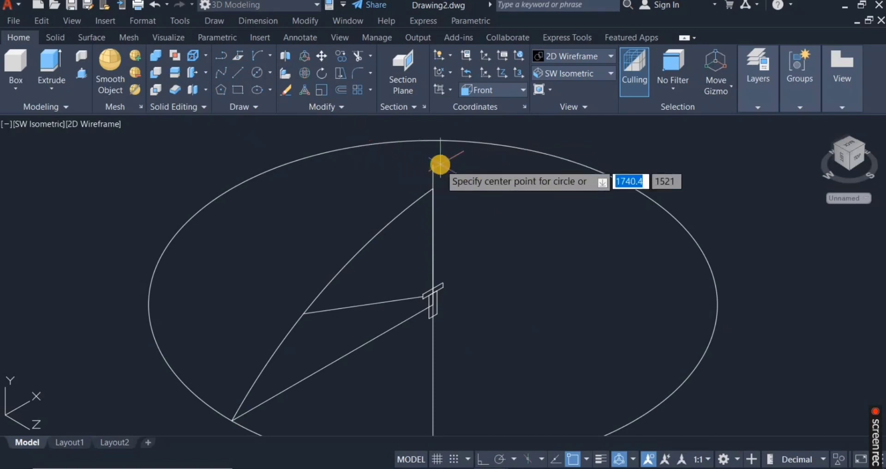
key(Escape)
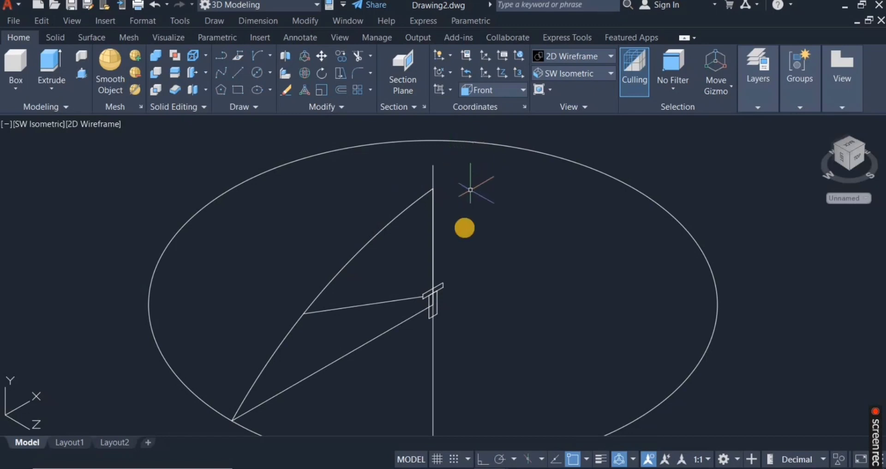
Step: Set the UCS to Top and draw a circle centred on the flange rectangle's upper edge midpoint, reaching its corners
click(522, 89)
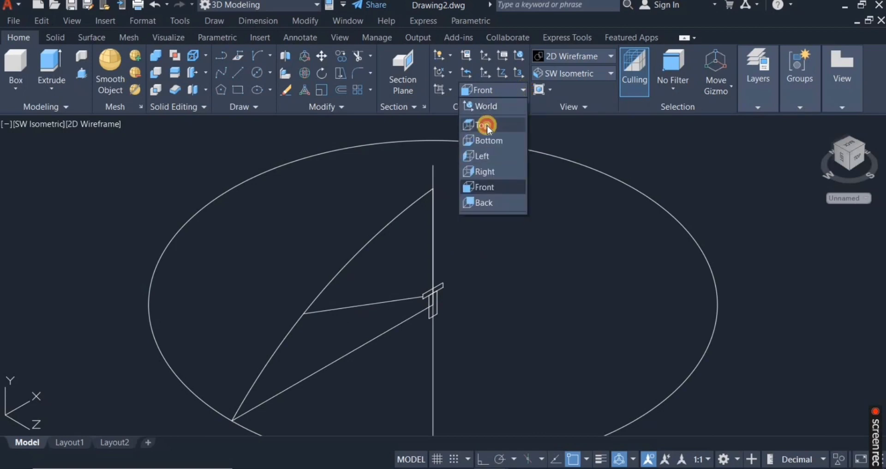
click(486, 125)
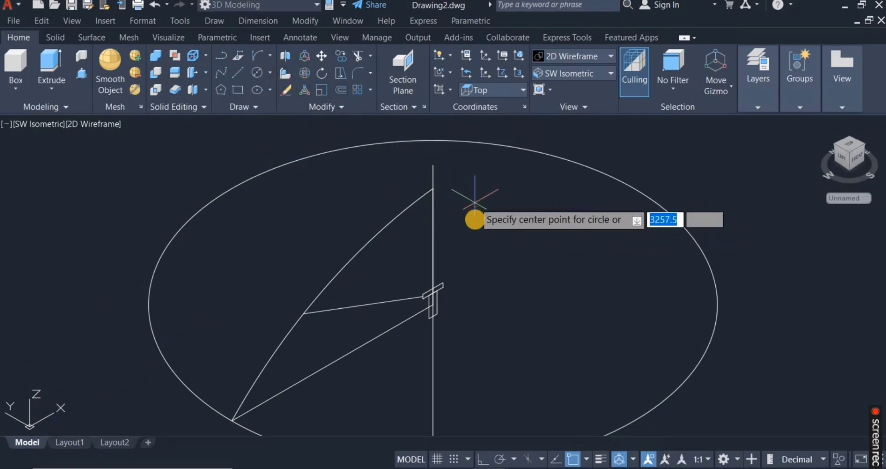
scroll(425, 287, up, 4)
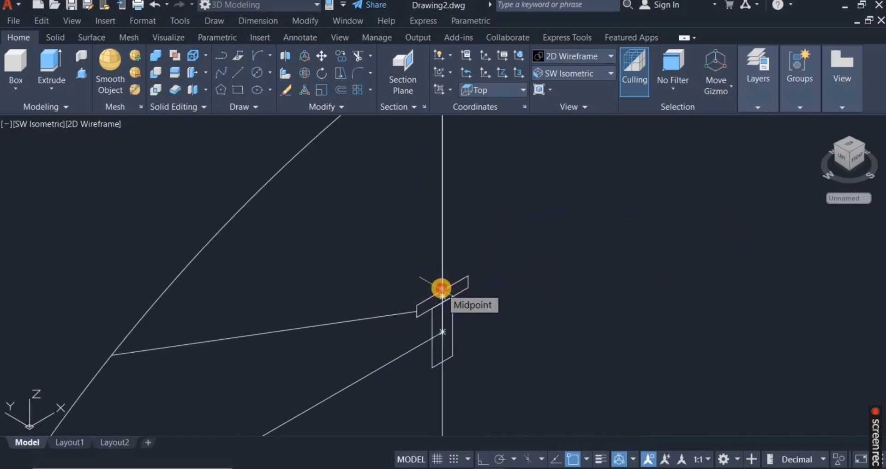
click(436, 293)
key(d)
key(Return)
key(Return)
scroll(458, 282, up, 4)
scroll(510, 246, down, 2)
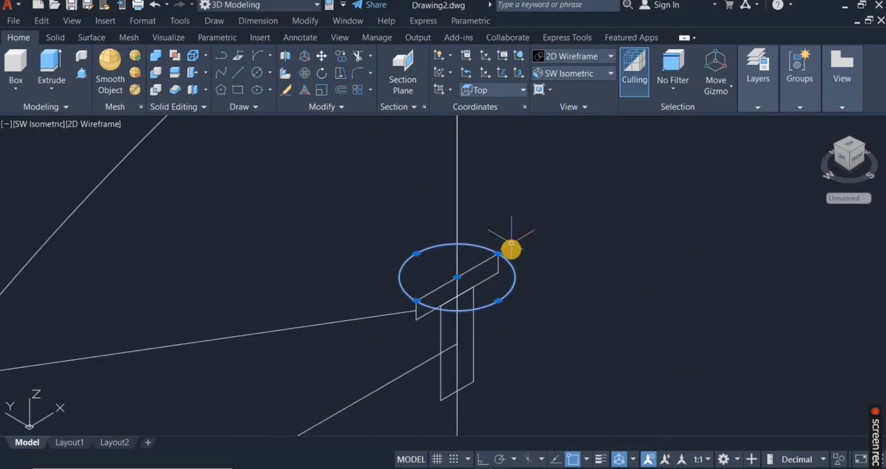
Step: Extrude the flange circle downward to the lower corner of the flange rectangle
scroll(510, 250, down, 2)
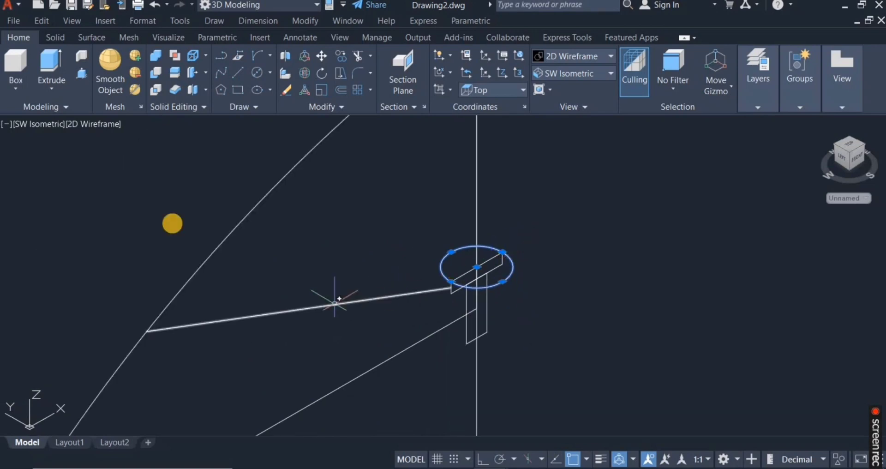
click(38, 76)
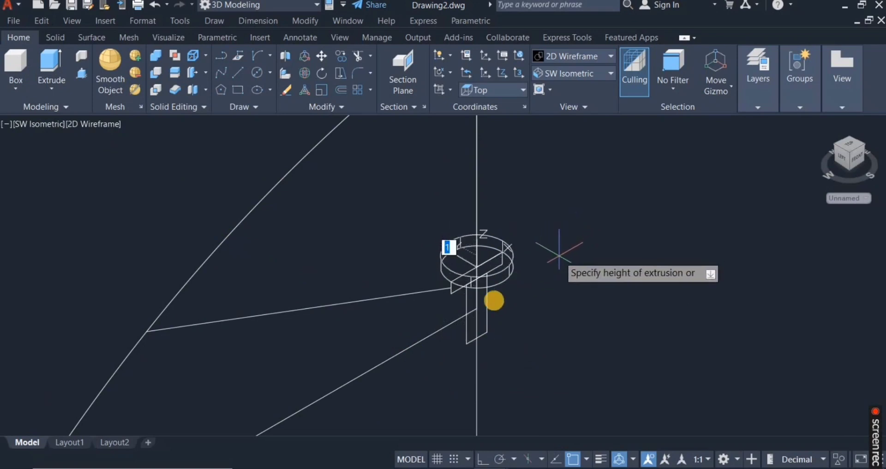
click(451, 295)
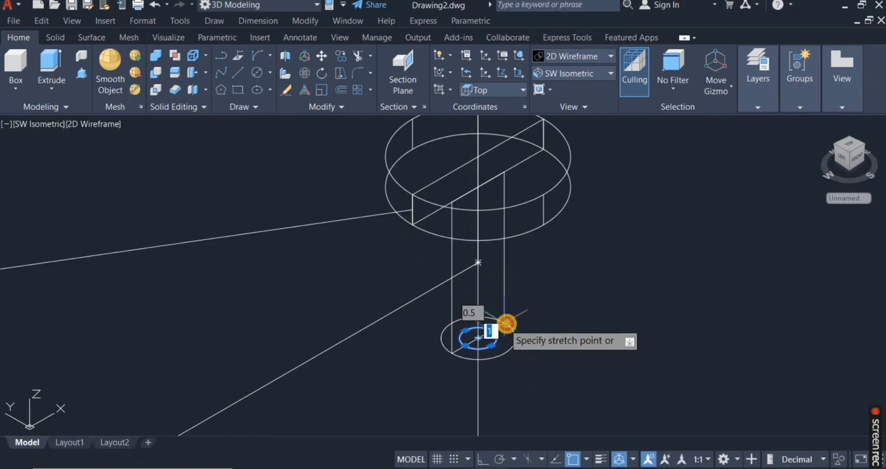
Step: Enlarge the circle at the stem's lower end to the stem rectangle's corner and extrude it up to the flange disc's underside
click(506, 323)
scroll(574, 284, down, 2)
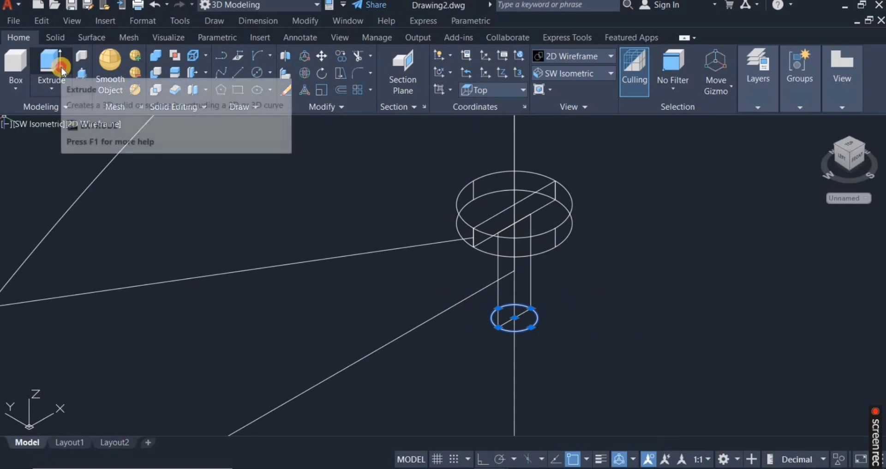
click(57, 62)
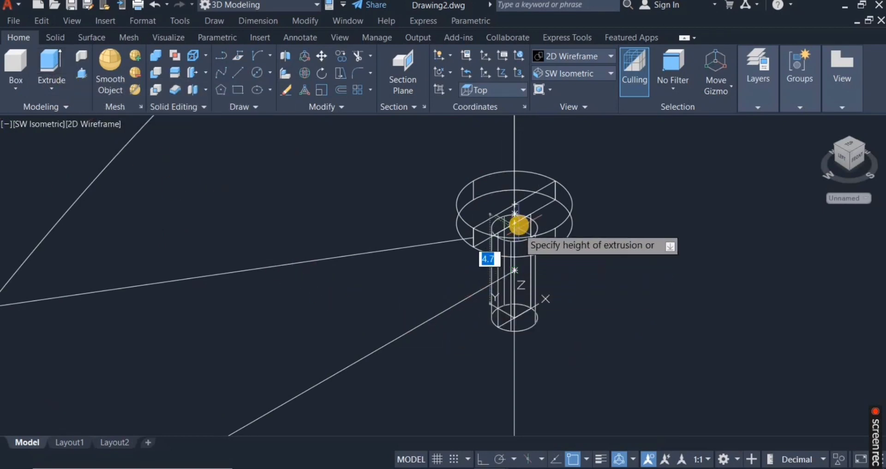
click(518, 225)
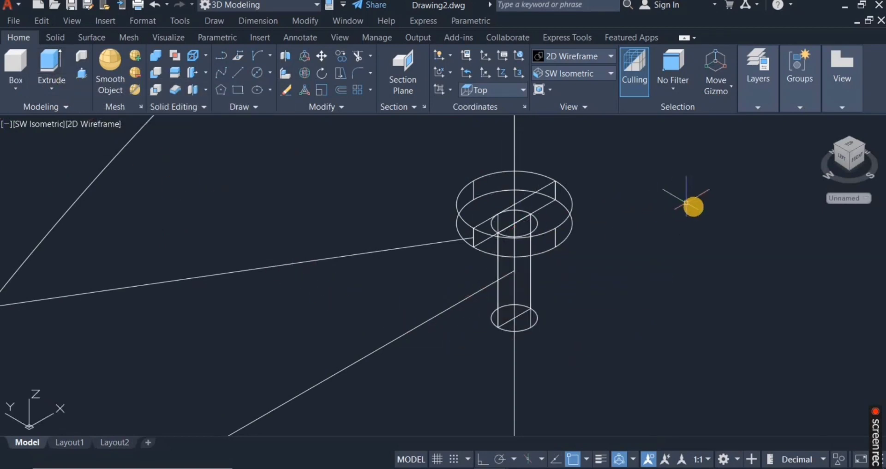
scroll(694, 210, down, 5)
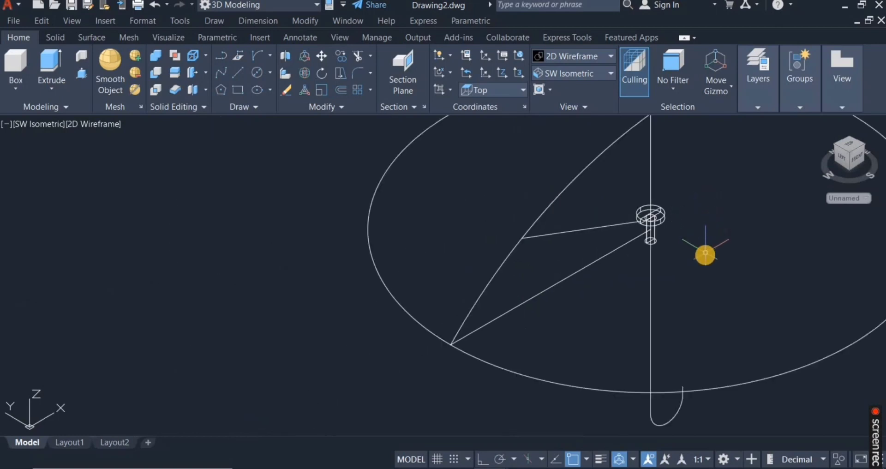
Step: Draw a circle of 1 mm diameter centred on the upper end of the shaft line
scroll(704, 255, down, 3)
middle_drag(770, 194, 468, 166)
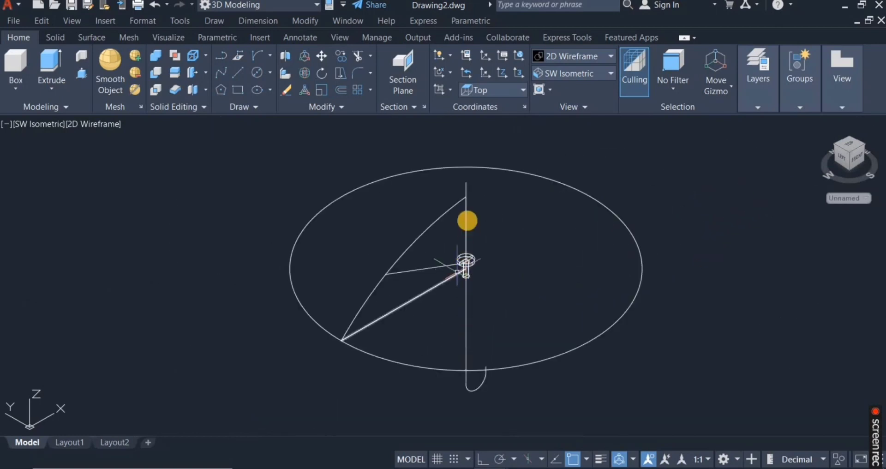
scroll(482, 173, up, 4)
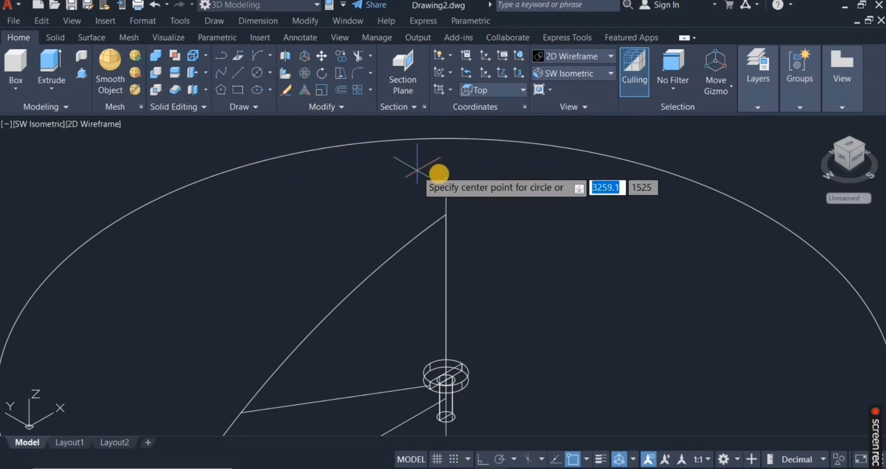
click(444, 175)
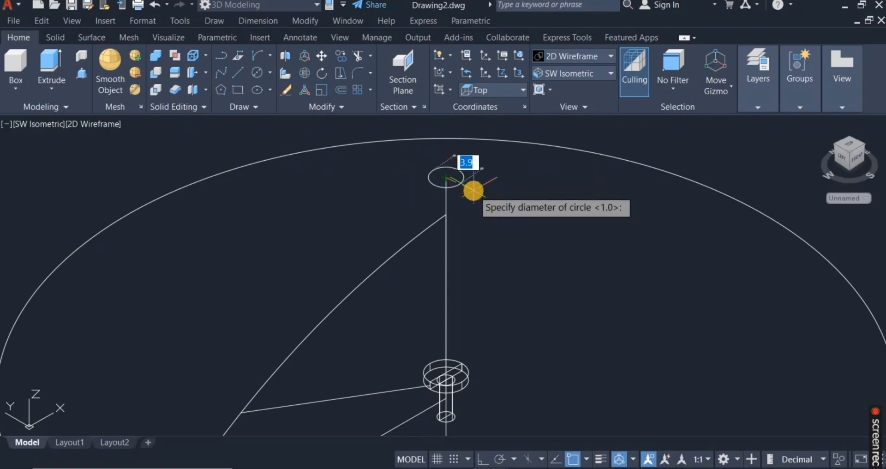
text(1)
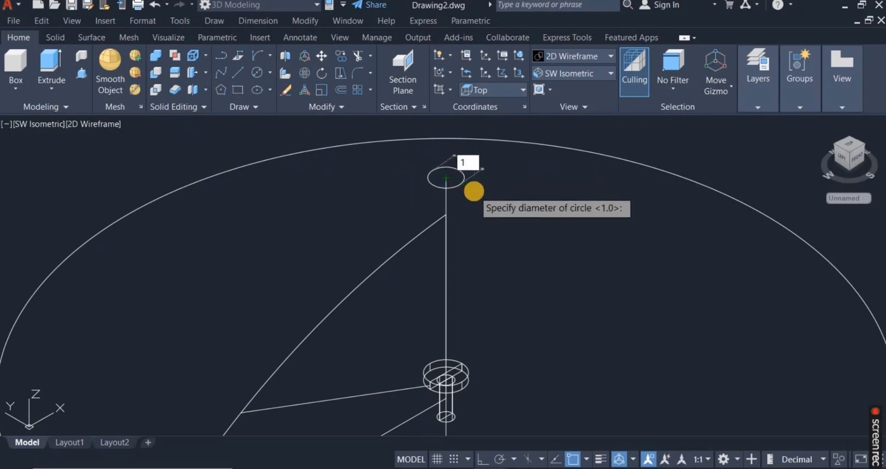
key(Return)
Step: Extrude the 1 mm circle along the vertical shaft line as its path to form the shaft
scroll(475, 188, down, 2)
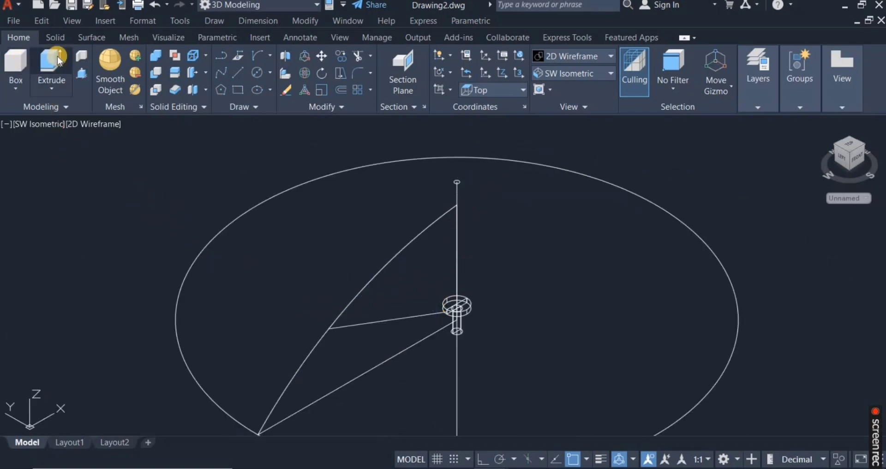
click(56, 63)
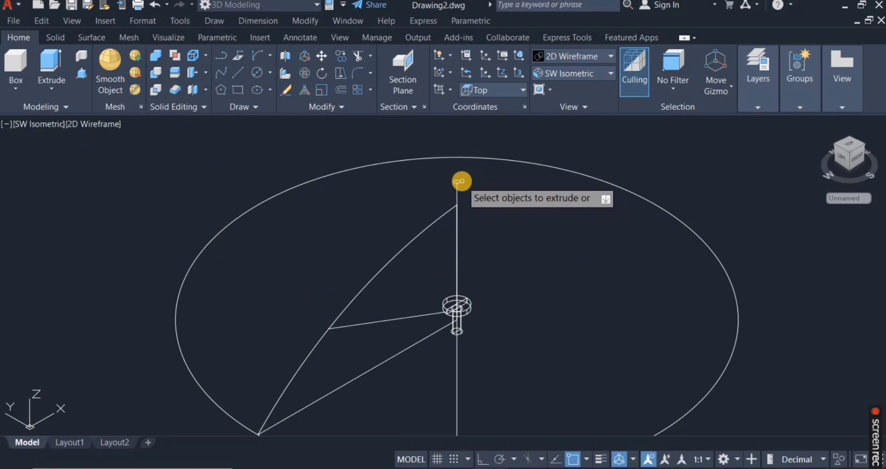
scroll(462, 184, up, 2)
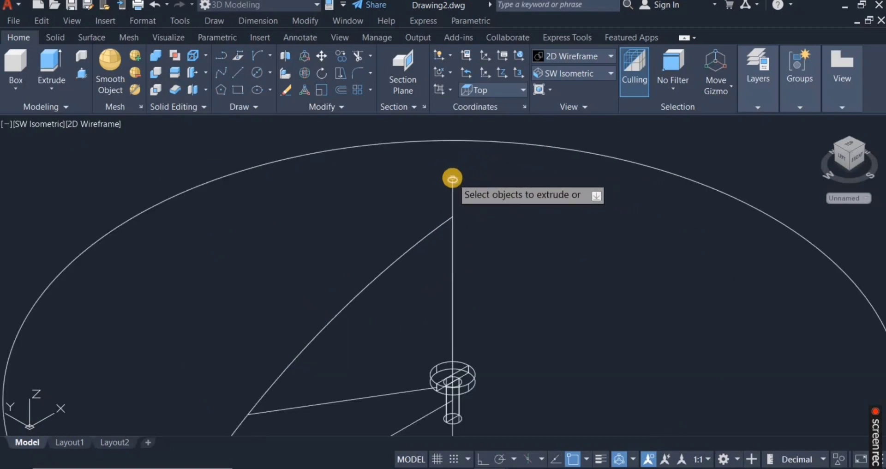
click(452, 178)
right_click(513, 180)
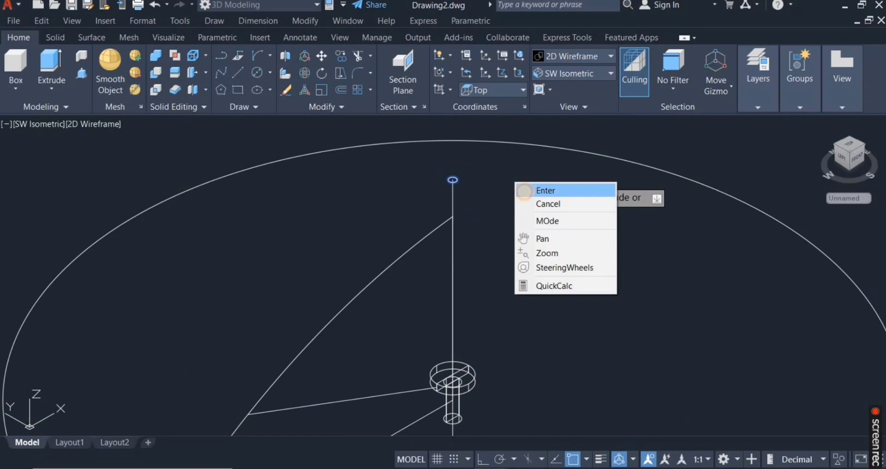
click(528, 187)
right_click(496, 228)
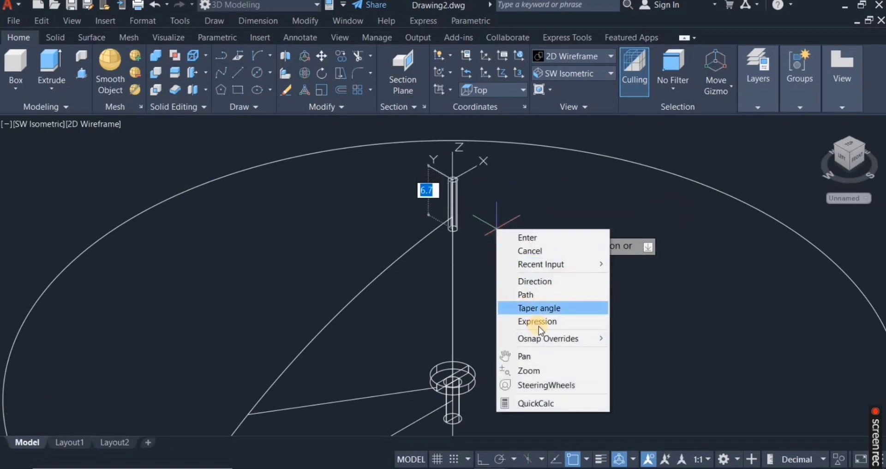
click(519, 295)
scroll(533, 259, down, 3)
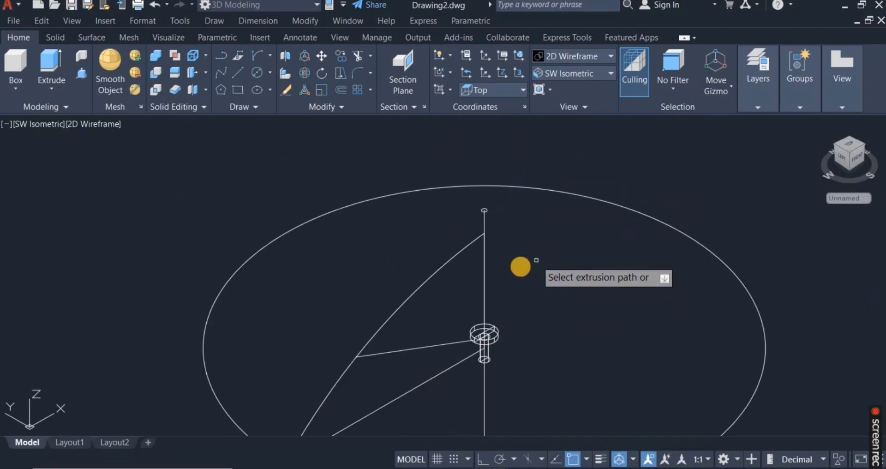
click(484, 392)
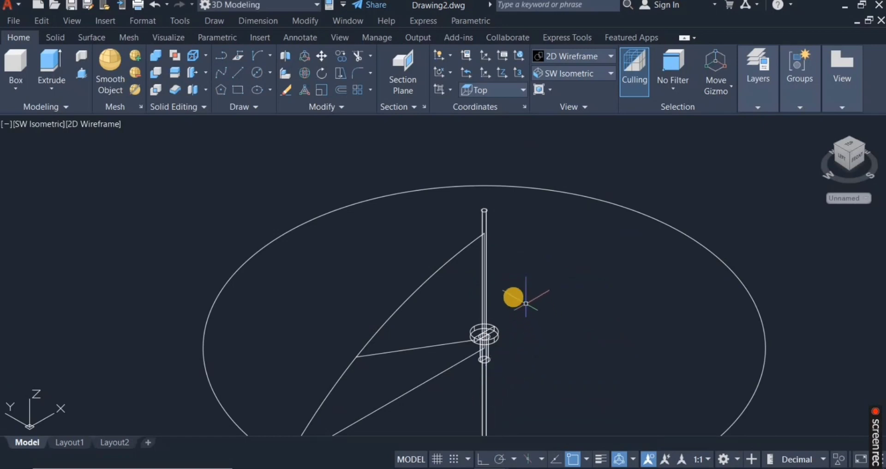
Step: Draw a circle of 2 mm diameter centred on the upper end of the hooked handle path, at the shaft's lower end
scroll(514, 296, down, 3)
scroll(516, 405, up, 5)
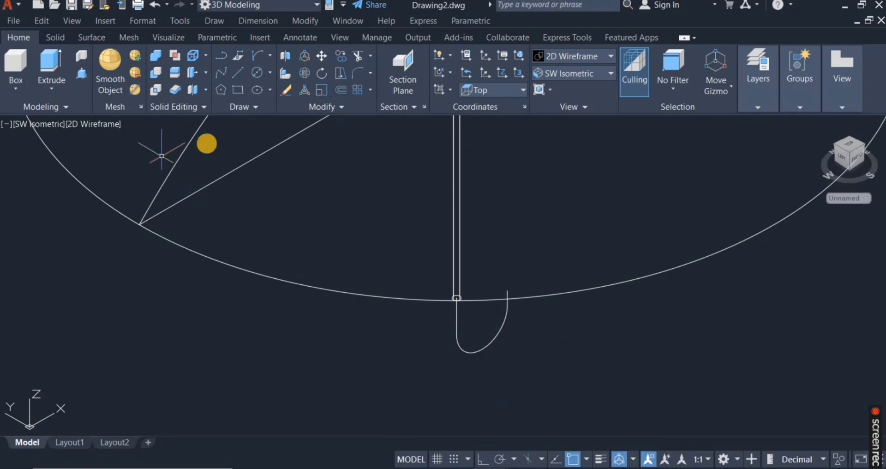
click(255, 71)
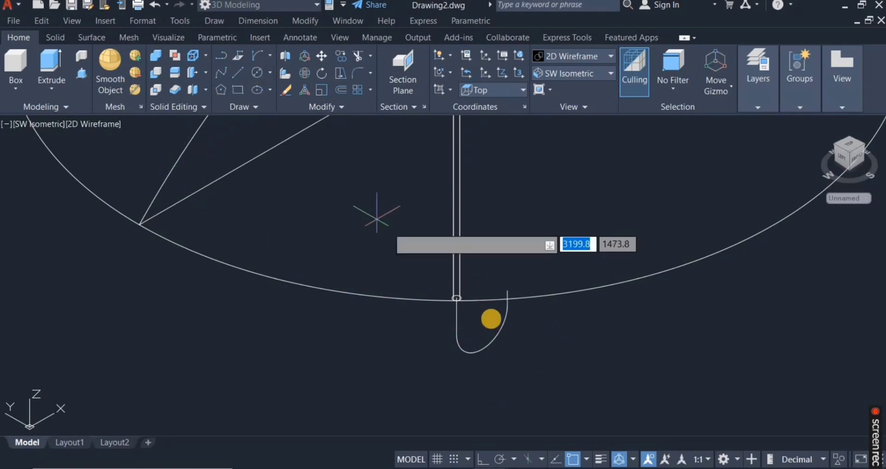
scroll(469, 310, up, 5)
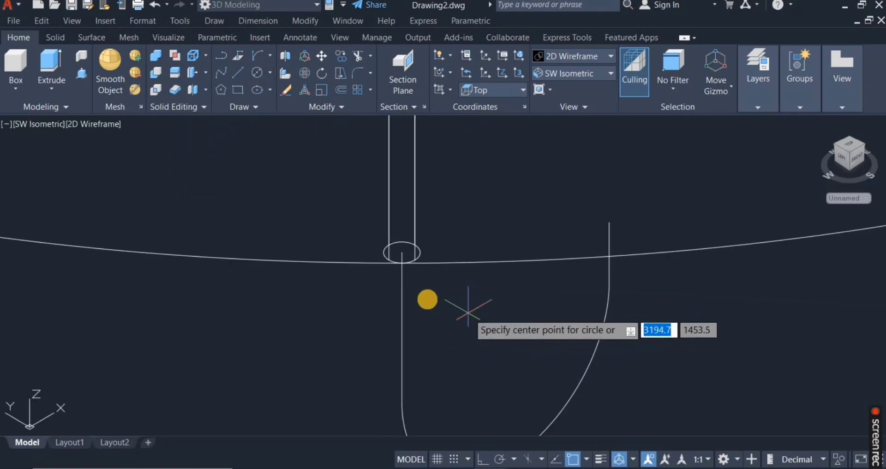
click(404, 250)
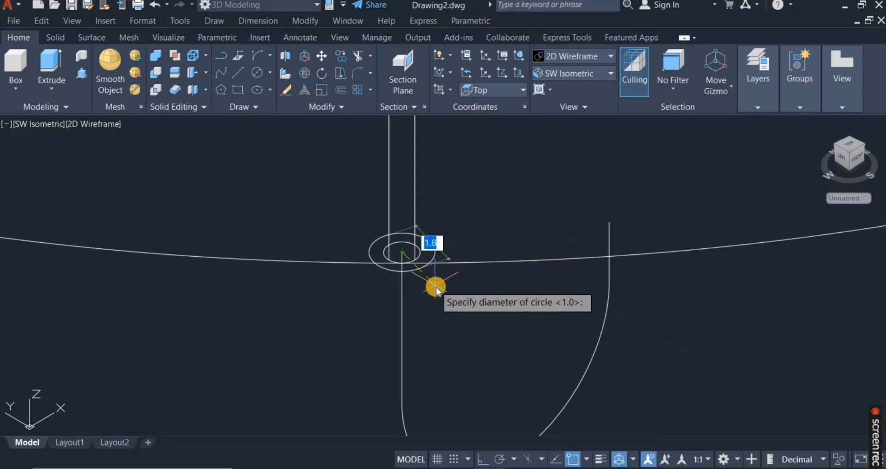
text(2)
key(Return)
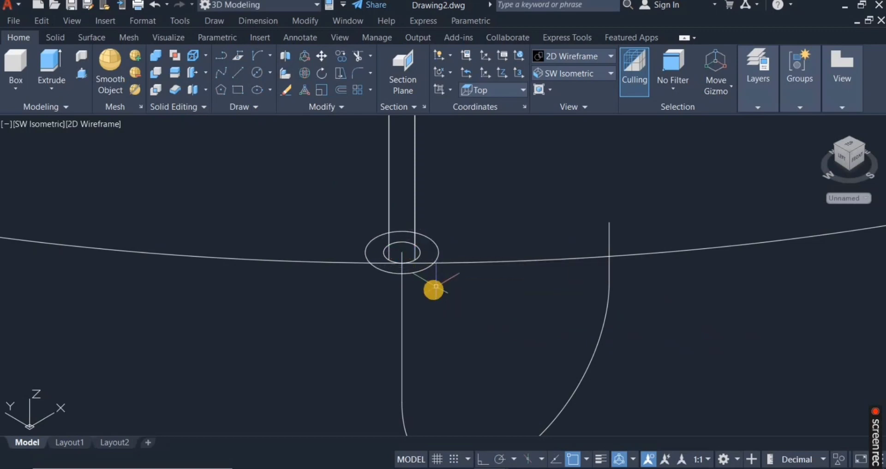
Step: Extrude the 2 mm circle along the hooked handle curve as its path to form the handle
click(50, 66)
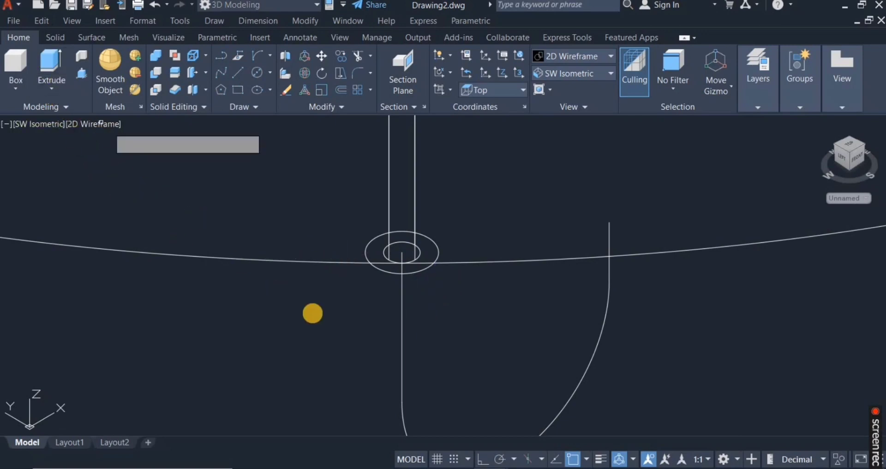
click(421, 269)
right_click(446, 293)
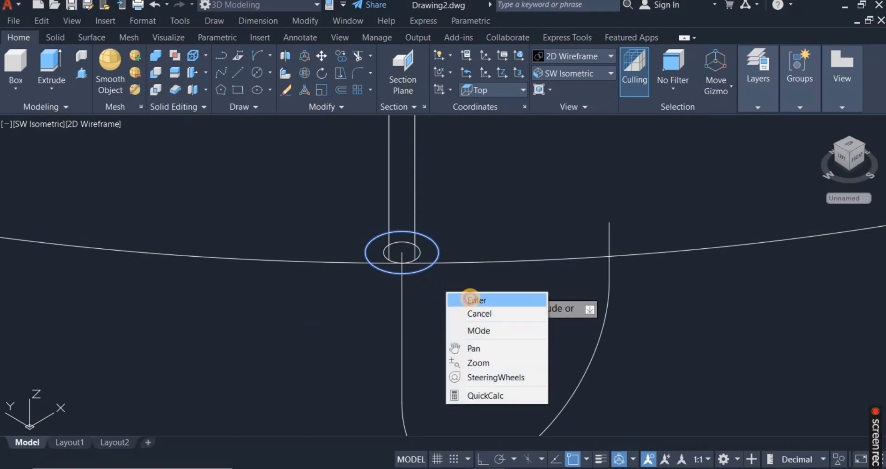
click(469, 299)
right_click(467, 304)
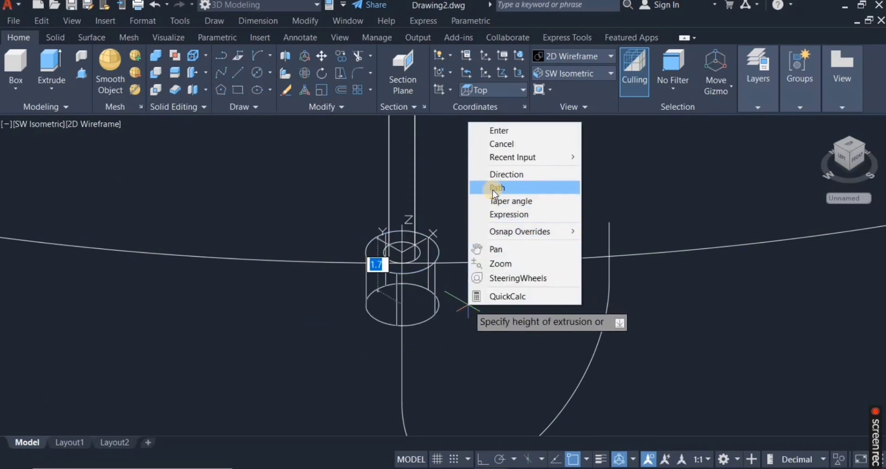
click(492, 187)
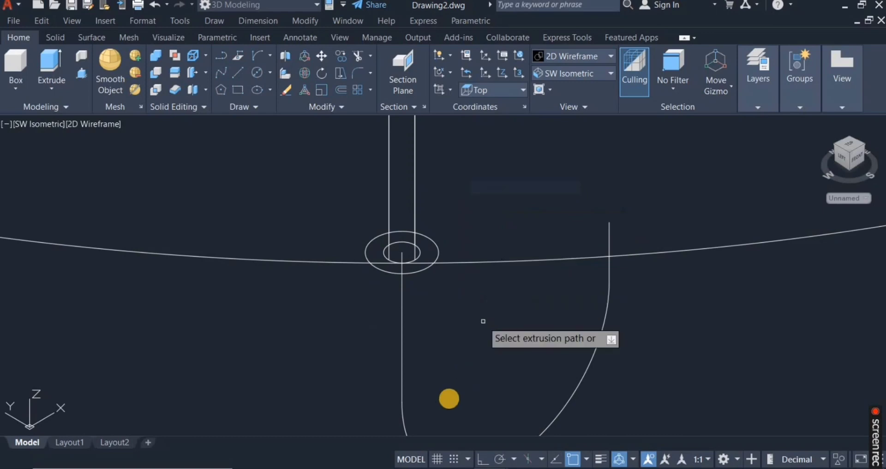
click(402, 387)
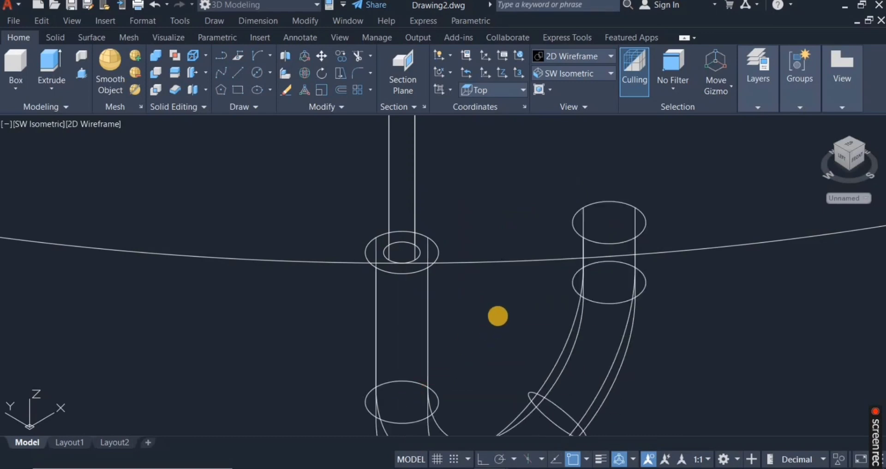
Step: Move the shaft, flange, stem and handle solids together out of the canopy layout to the empty space beside it
scroll(501, 316, down, 10)
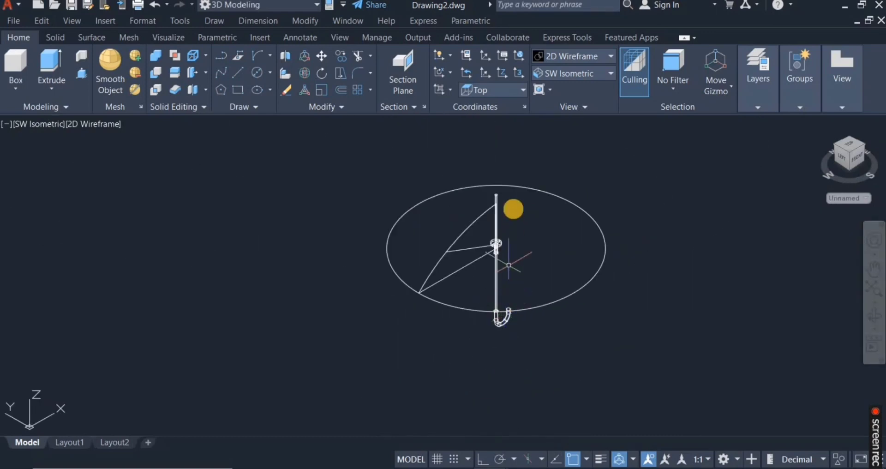
scroll(510, 189, up, 5)
scroll(517, 198, down, 3)
click(464, 163)
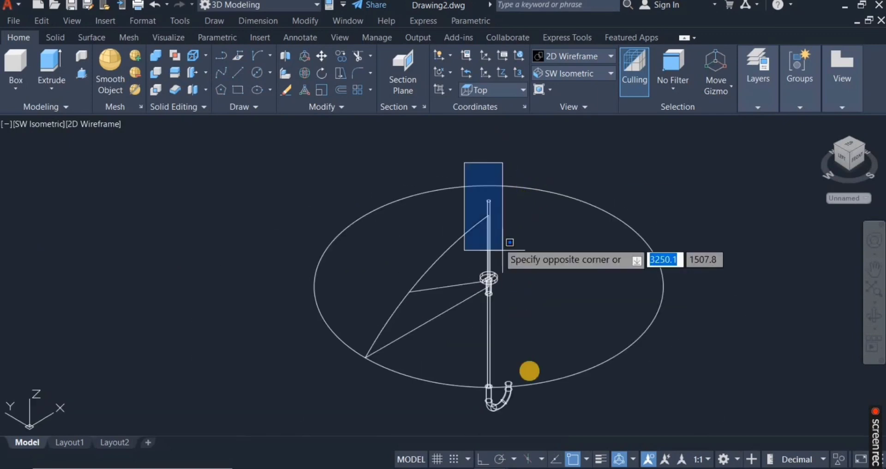
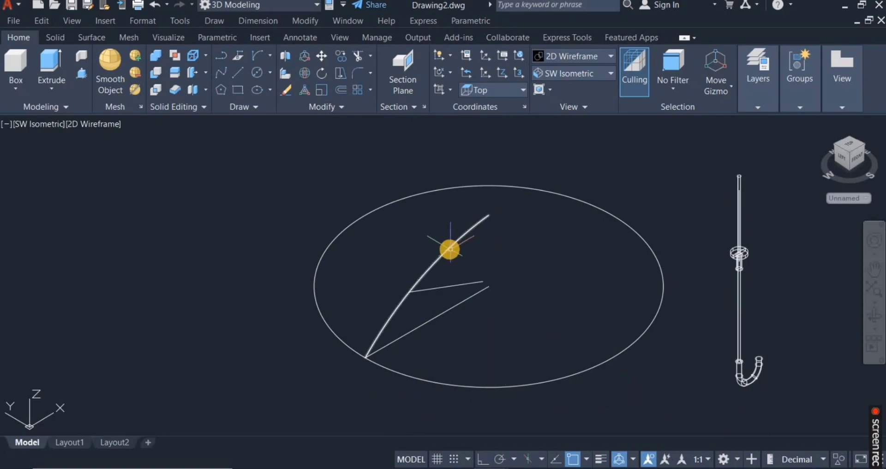
Step: Polar-array the canopy rib arc about the canopy's centre with 12 items over 360 degrees
mouse_move(449, 249)
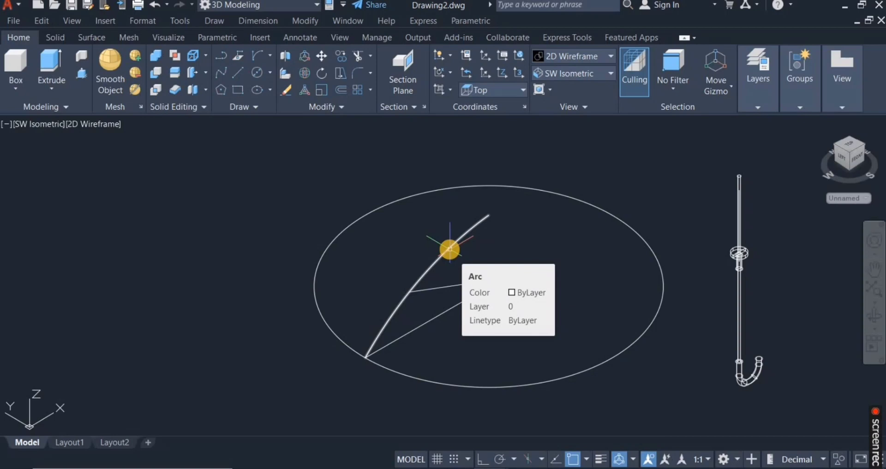
click(370, 90)
click(401, 167)
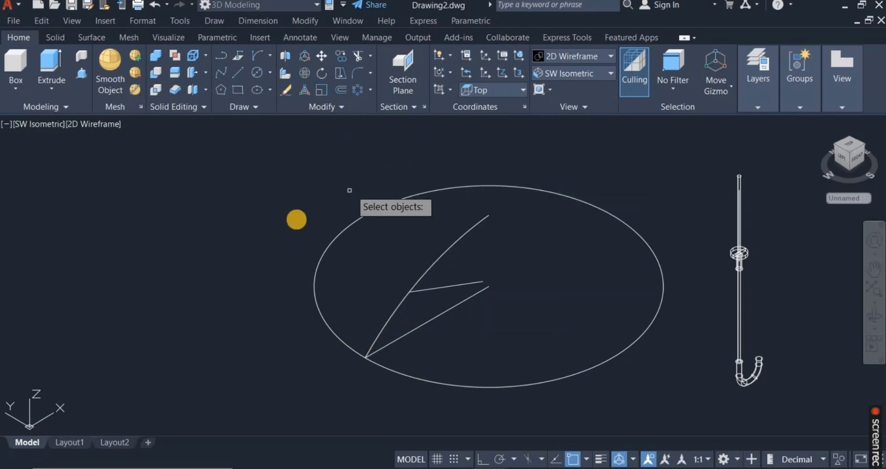
click(449, 249)
key(Return)
click(489, 250)
right_click(501, 182)
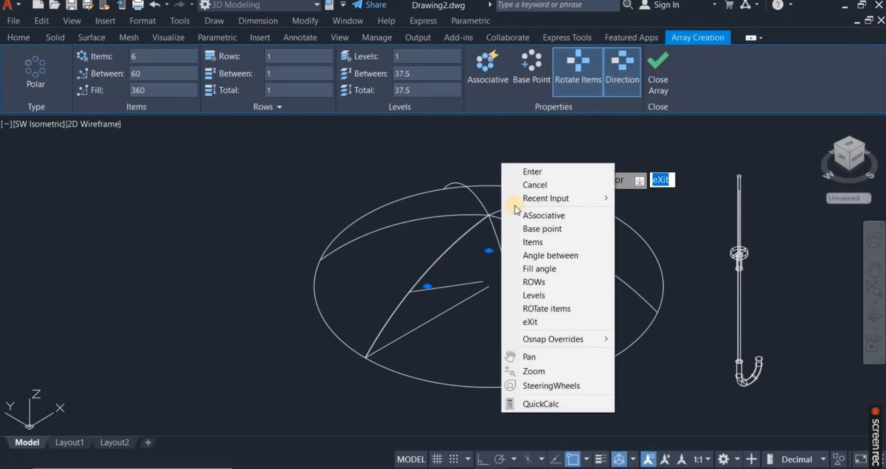
click(573, 243)
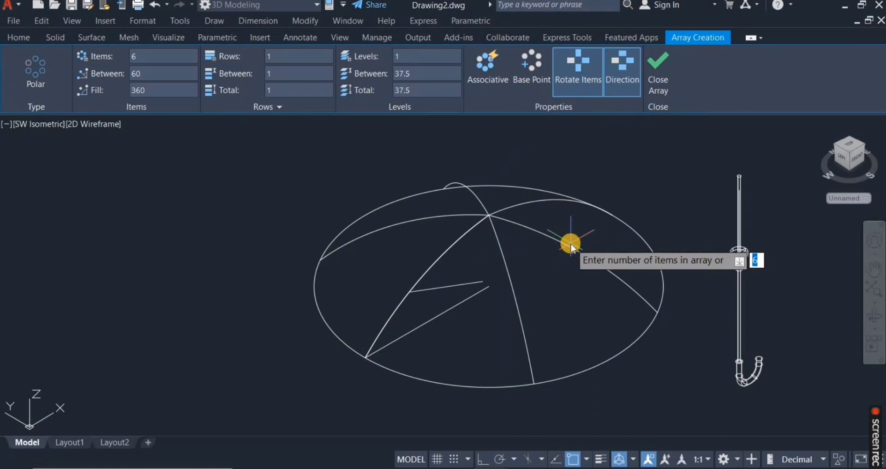
key(Return)
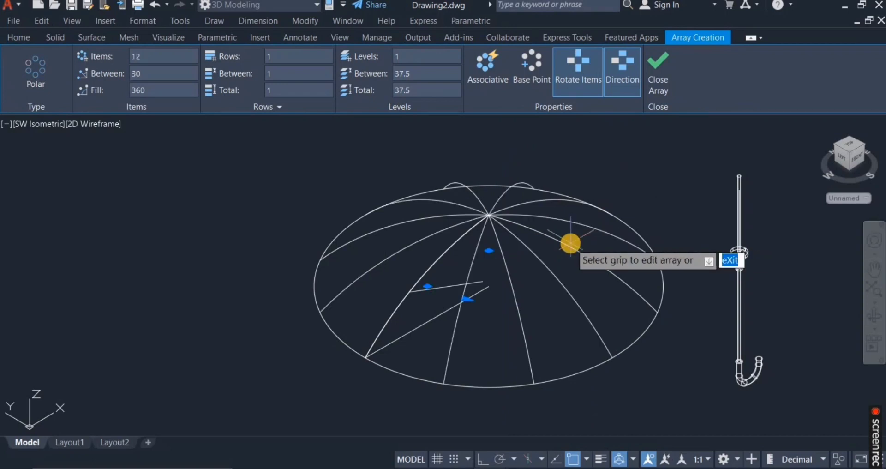
right_click(608, 182)
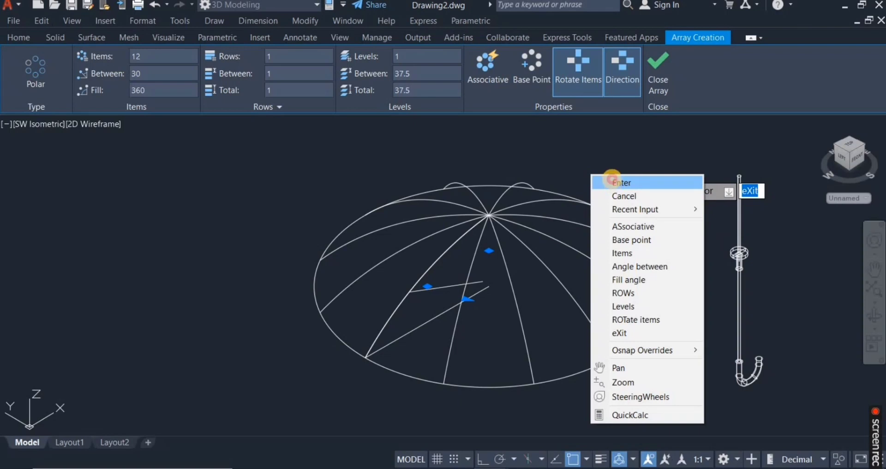
click(618, 182)
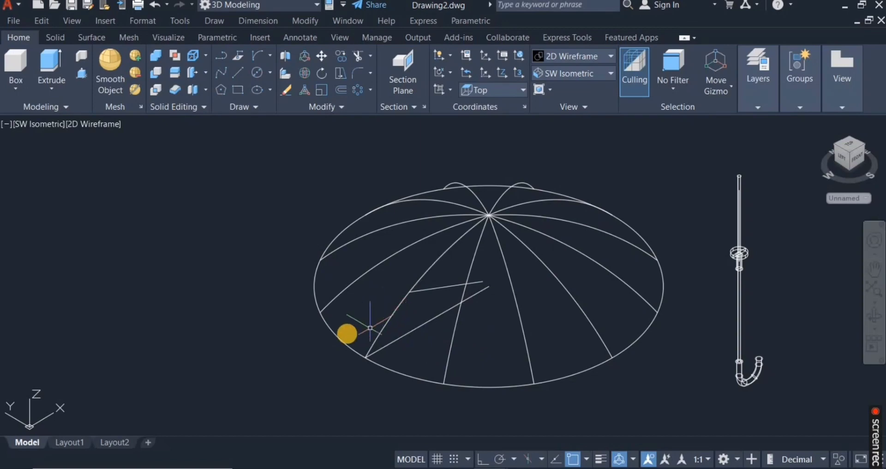
Step: Draw a start-end-direction arc between the lower ends of two neighbouring ribs, bowing inward from the canopy's base circle
scroll(470, 408, down, 2)
scroll(471, 408, up, 2)
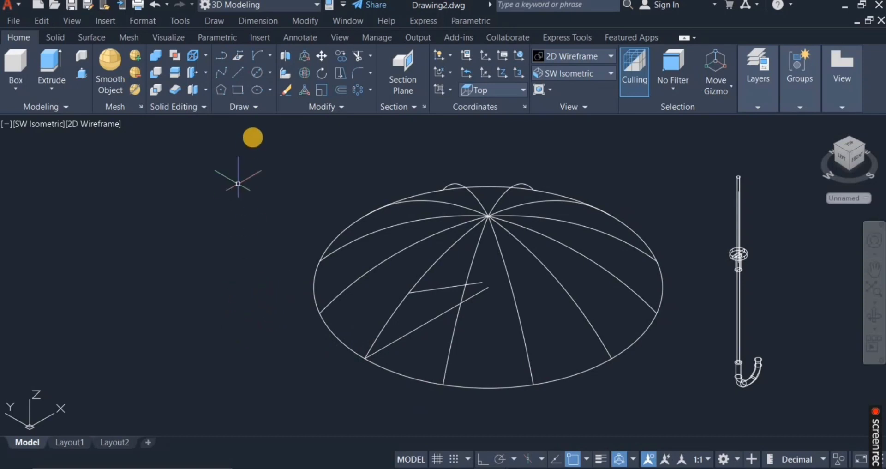
click(268, 56)
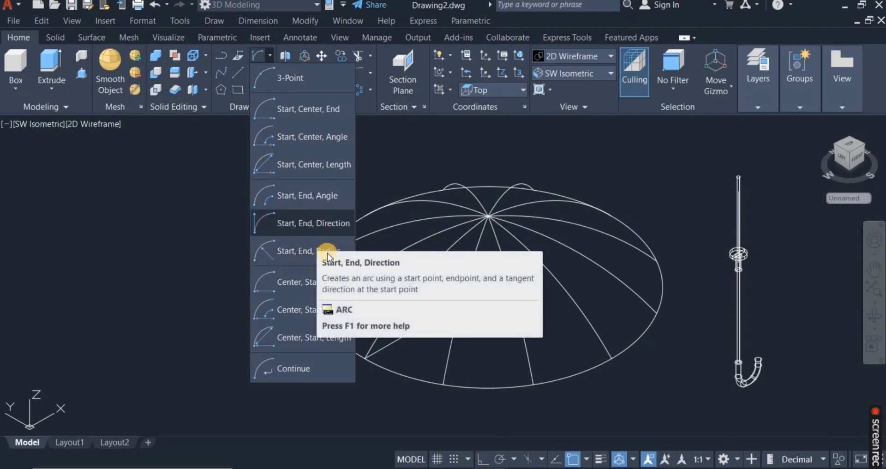
click(321, 224)
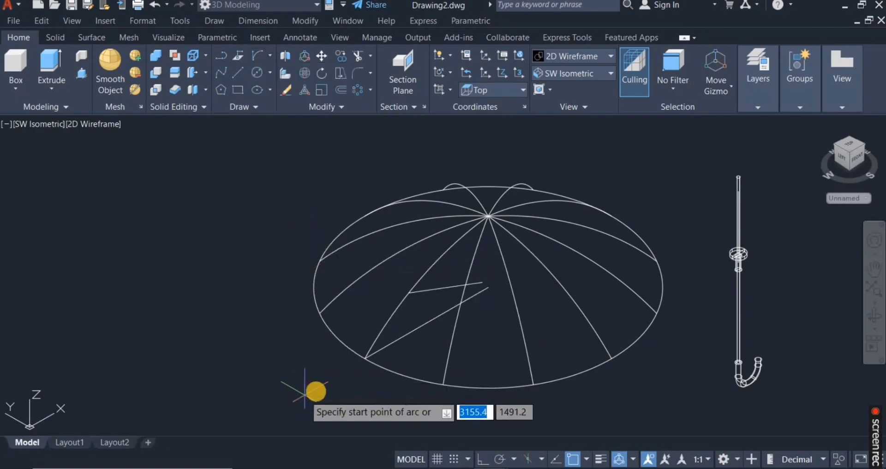
click(319, 313)
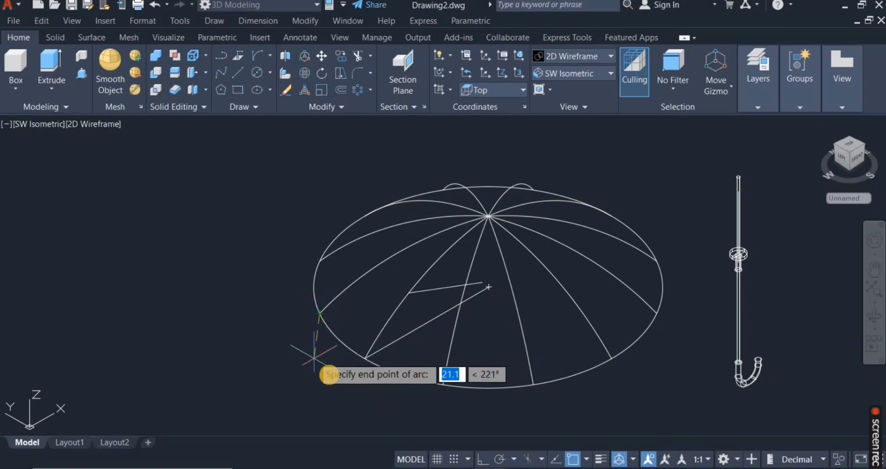
click(364, 357)
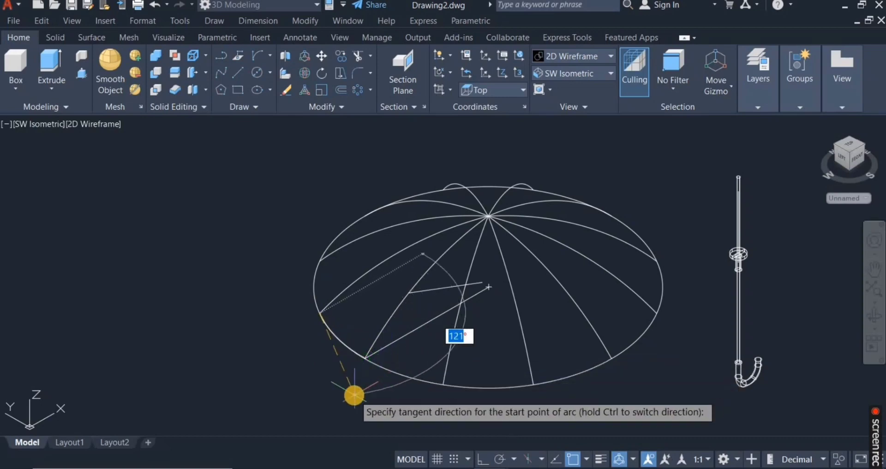
click(407, 358)
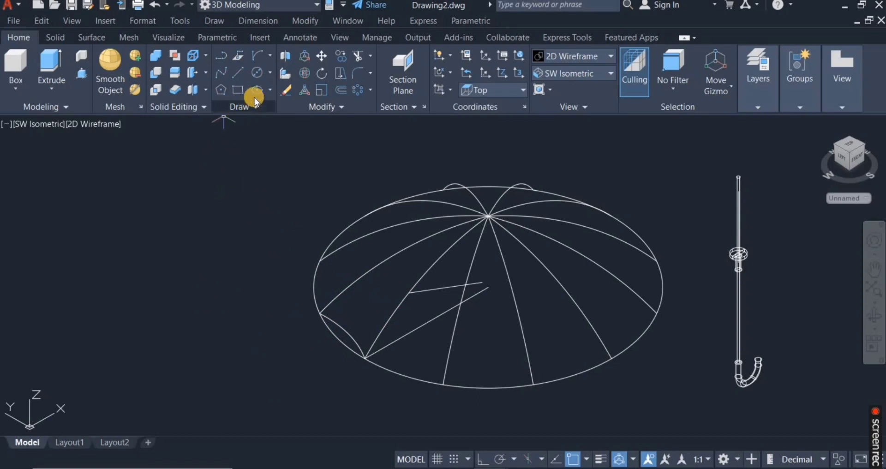
Step: Join the two neighbouring rib arcs and the short edge arc between their ends into one closed panel outline
click(342, 107)
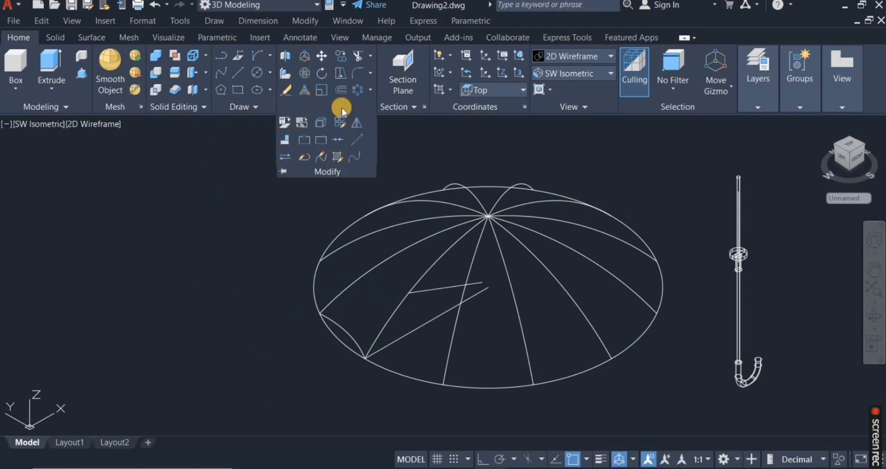
click(339, 139)
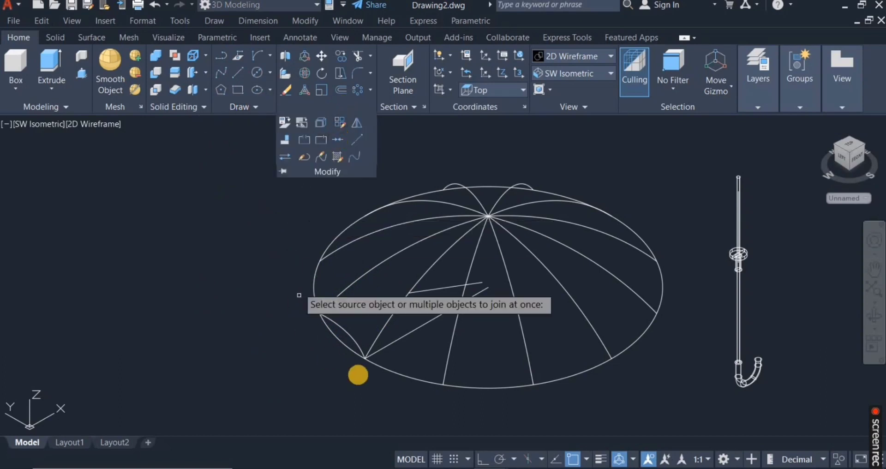
click(368, 270)
click(389, 317)
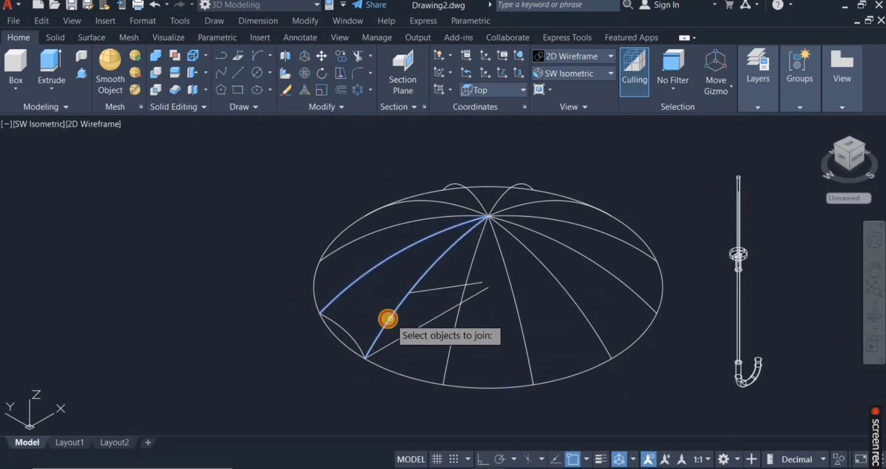
click(353, 339)
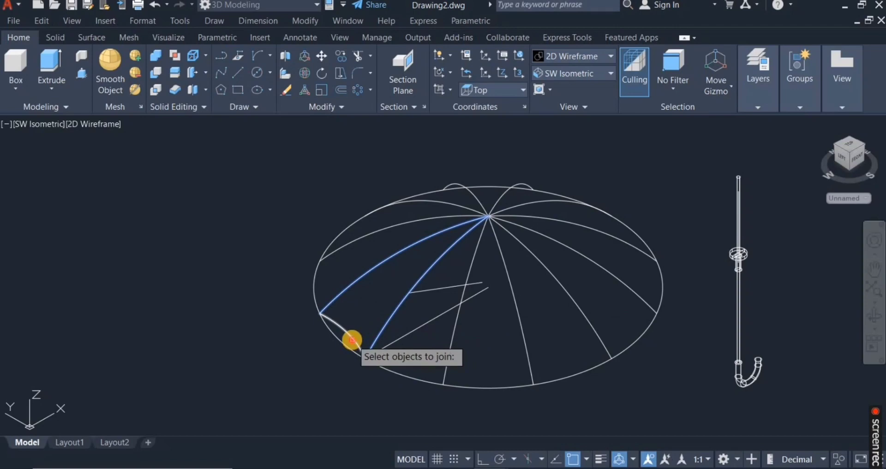
key(Return)
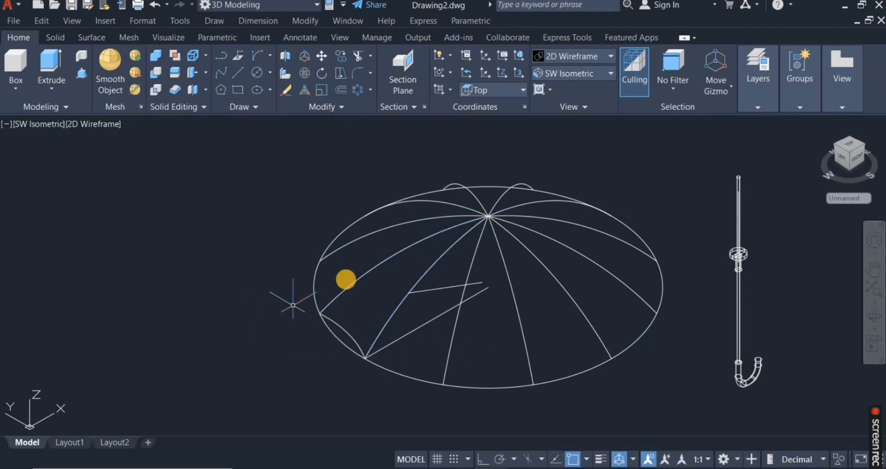
Step: Erase all the canopy rib arcs except the two that belong to the joined panel outline
mouse_move(357, 279)
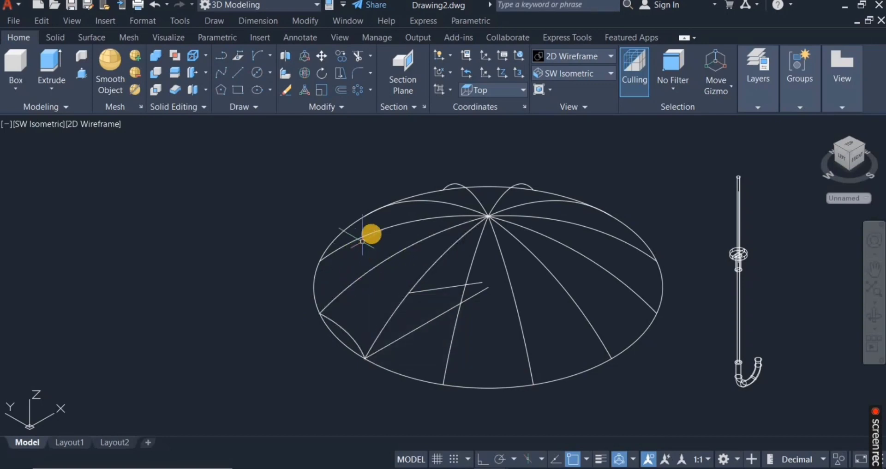
click(371, 235)
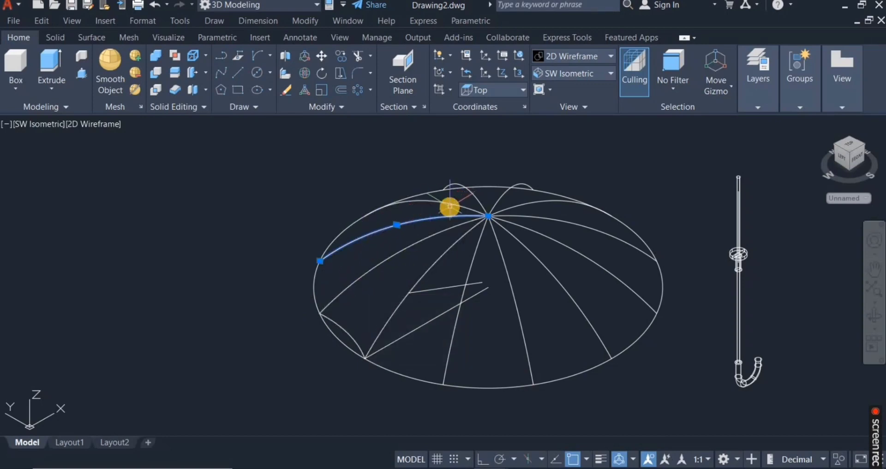
click(449, 203)
click(451, 204)
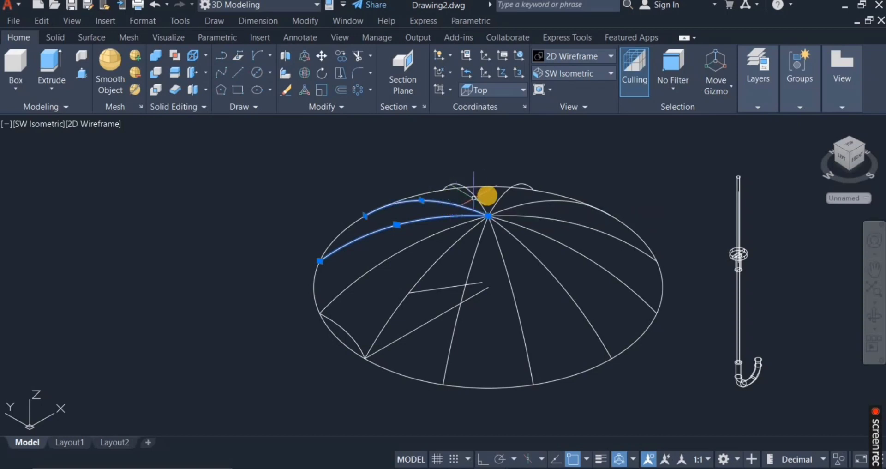
click(477, 201)
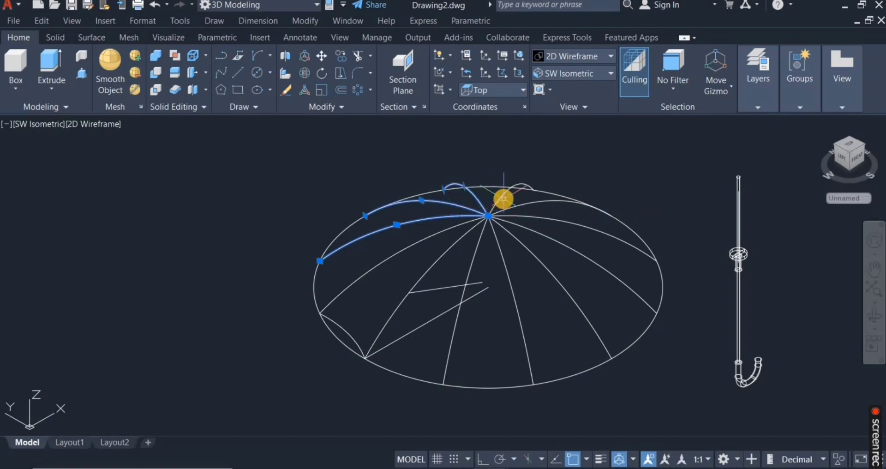
click(509, 198)
click(529, 209)
right_click(210, 222)
click(245, 238)
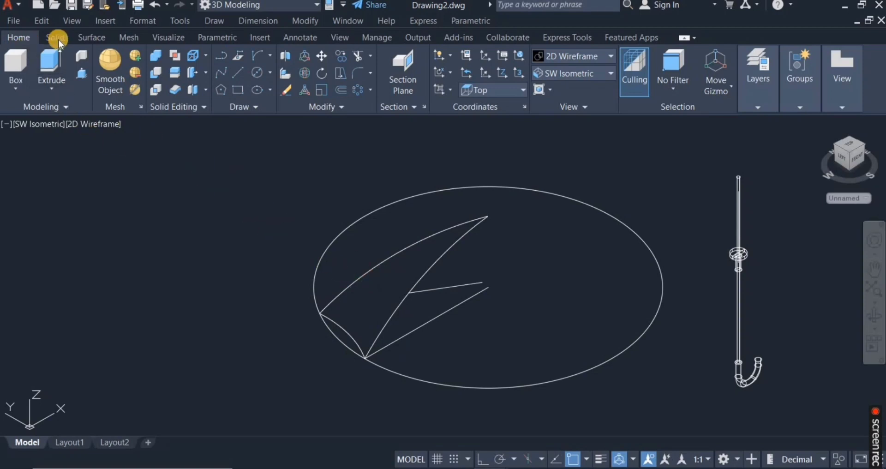
Step: Create a patch surface over the closed panel outline, using the Curves option to pick the joined curve
click(92, 36)
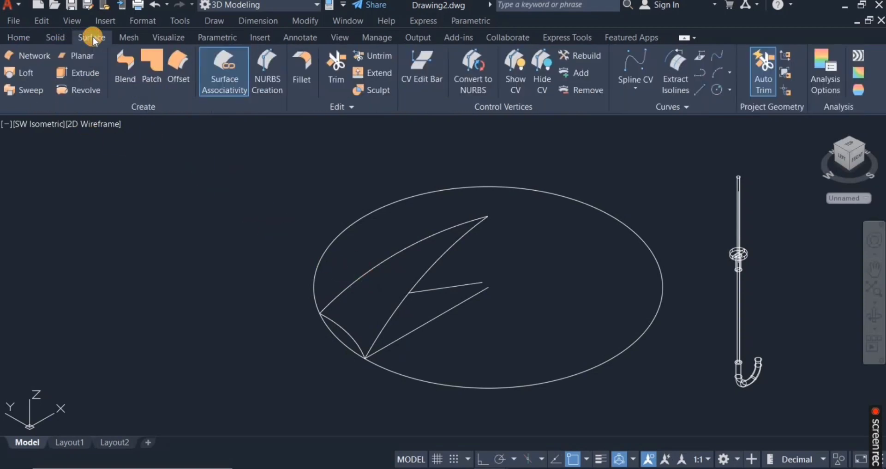
click(155, 57)
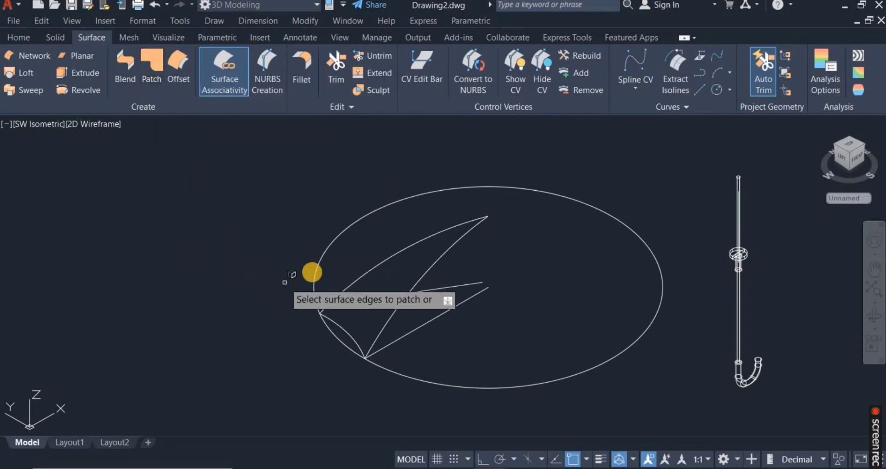
right_click(360, 252)
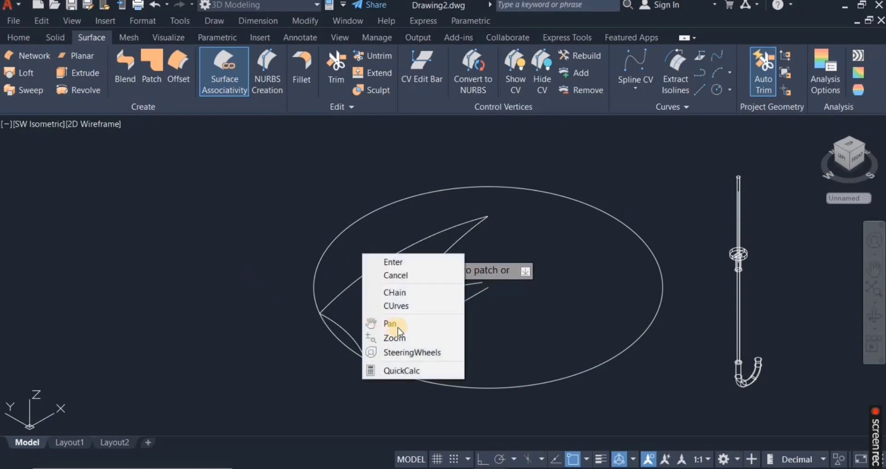
click(401, 306)
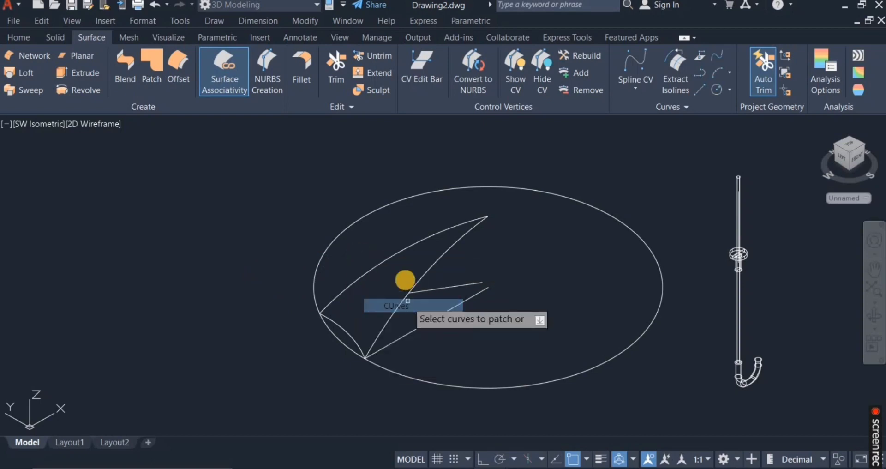
click(396, 255)
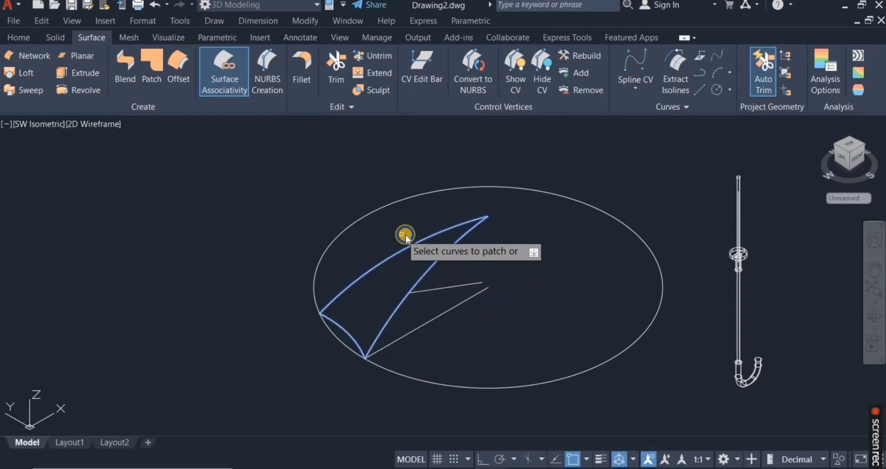
right_click(405, 236)
click(420, 241)
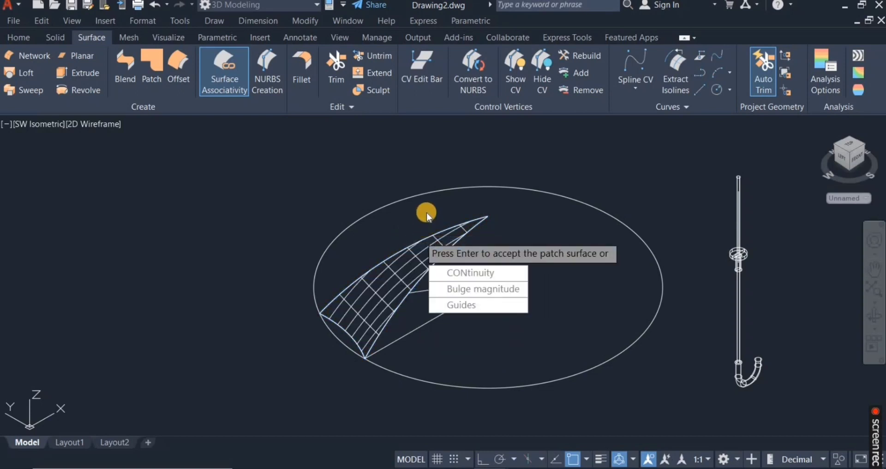
right_click(426, 211)
click(444, 220)
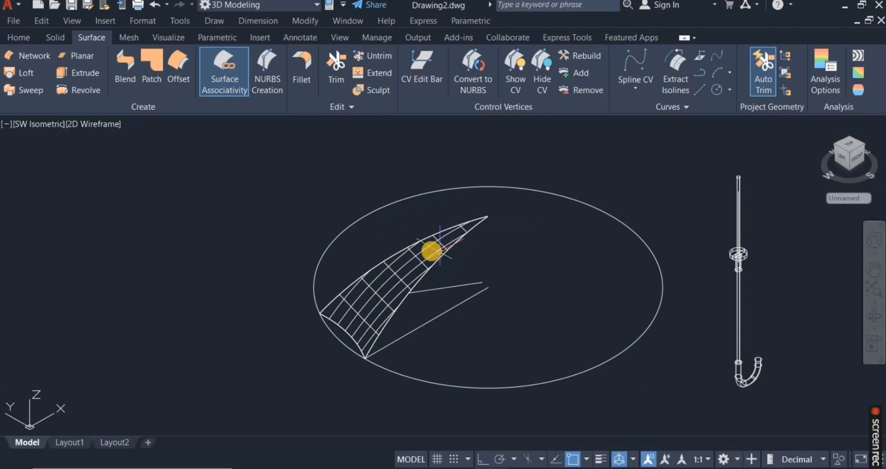
Step: Thicken the patched canopy panel surface into a thin solid
mouse_move(432, 252)
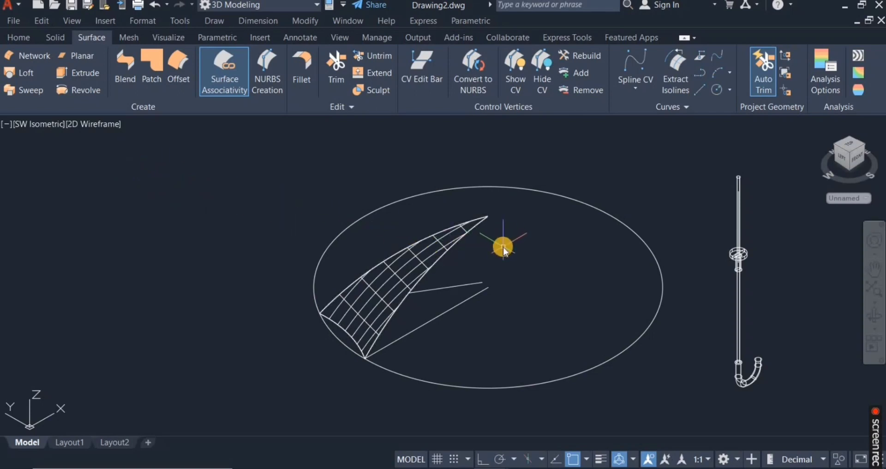
text(h)
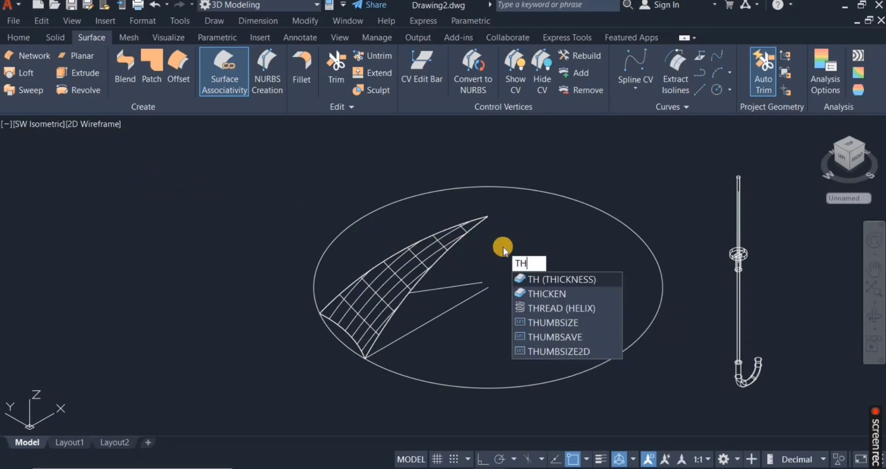
click(560, 293)
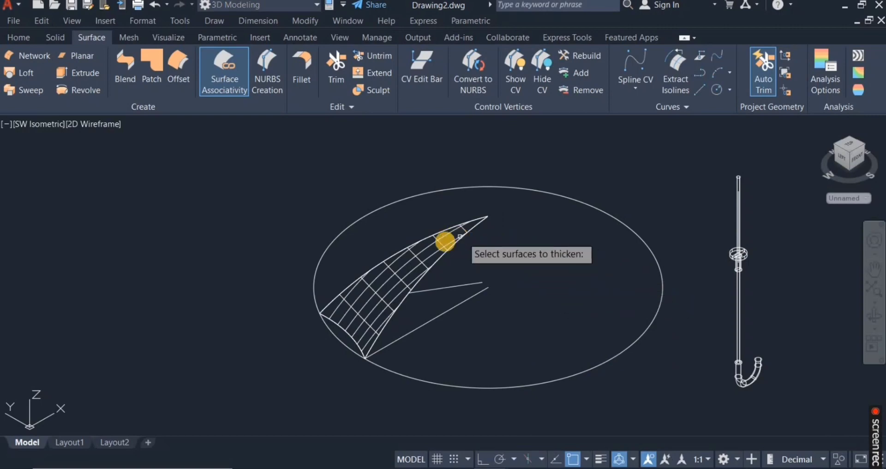
click(434, 253)
key(Return)
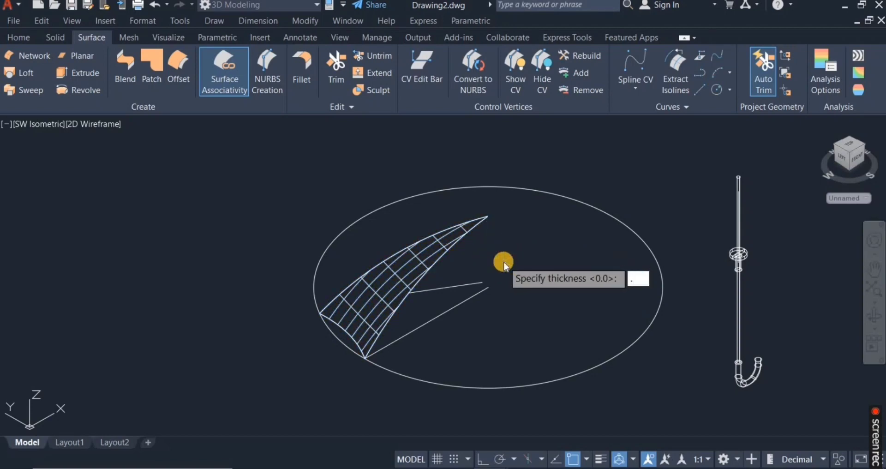
key(Return)
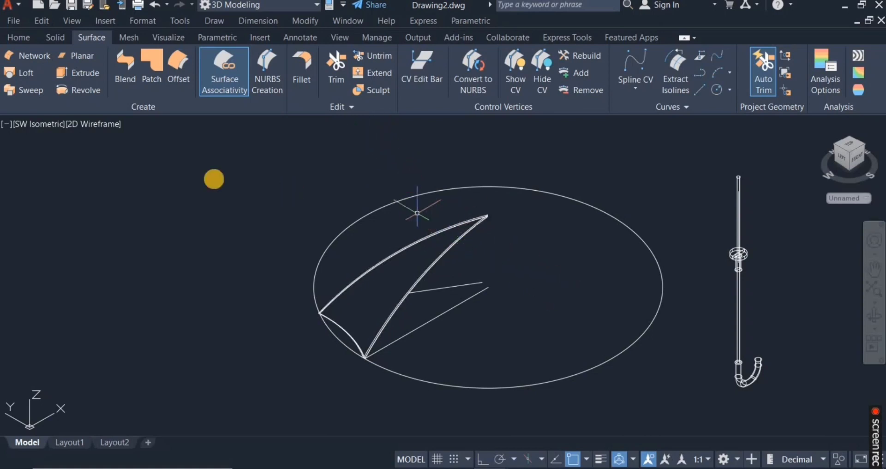
Step: Create a polar array of the thickened canopy panel around the centre of the base circle
click(19, 37)
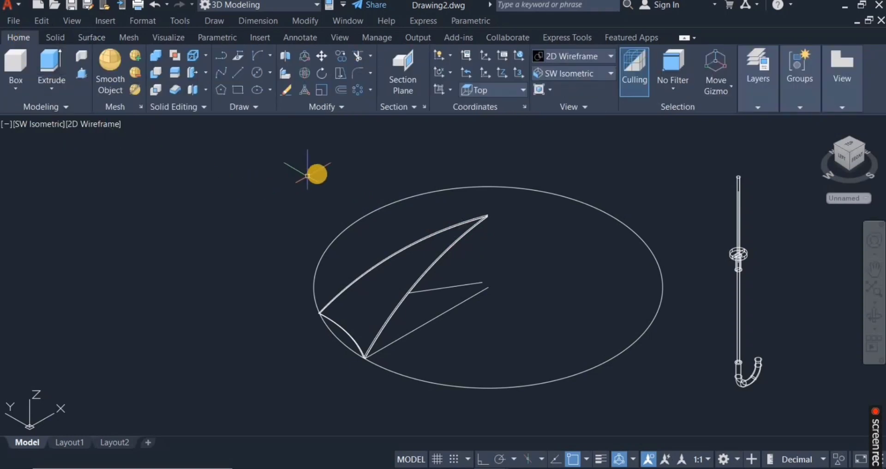
click(368, 91)
click(398, 168)
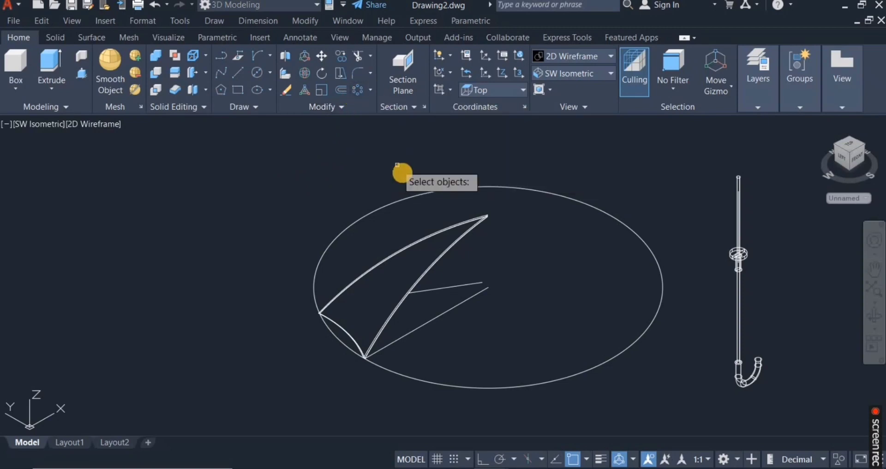
click(441, 231)
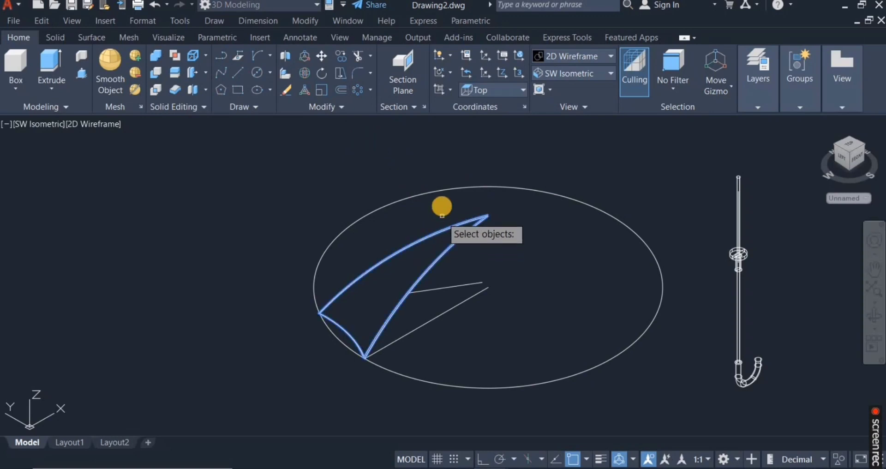
key(Return)
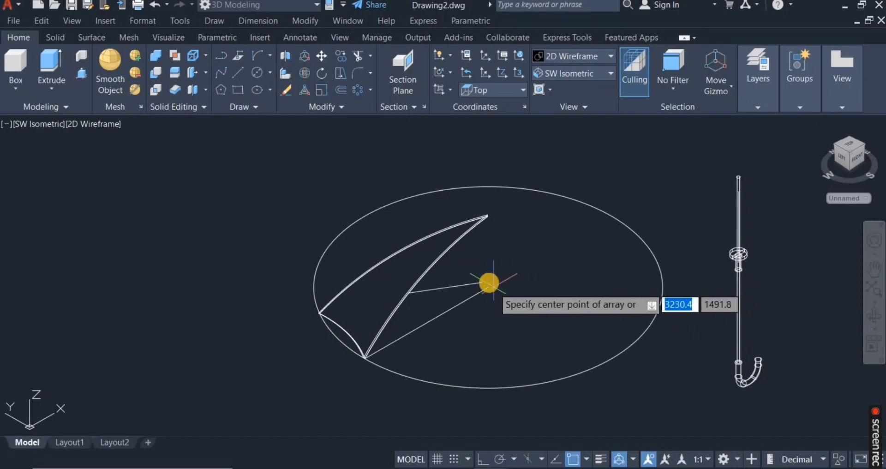
scroll(492, 288, up, 5)
click(480, 292)
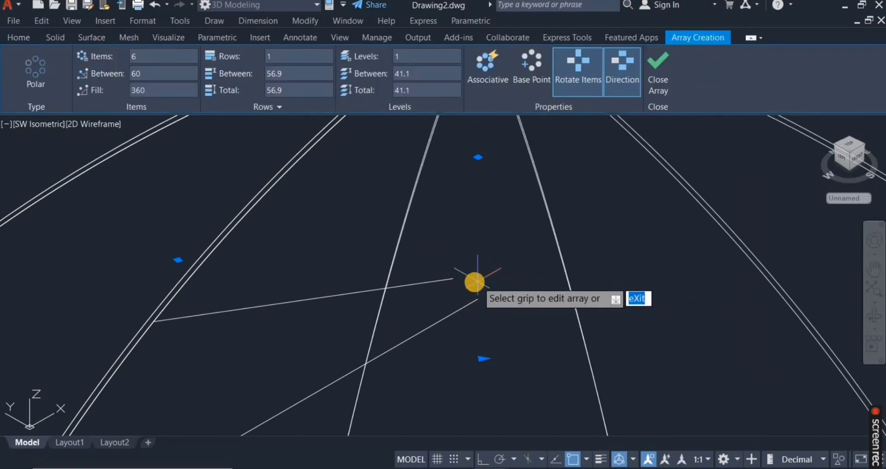
Step: Set the canopy panel array to 12 items and finish the array
scroll(480, 295, down, 5)
right_click(486, 322)
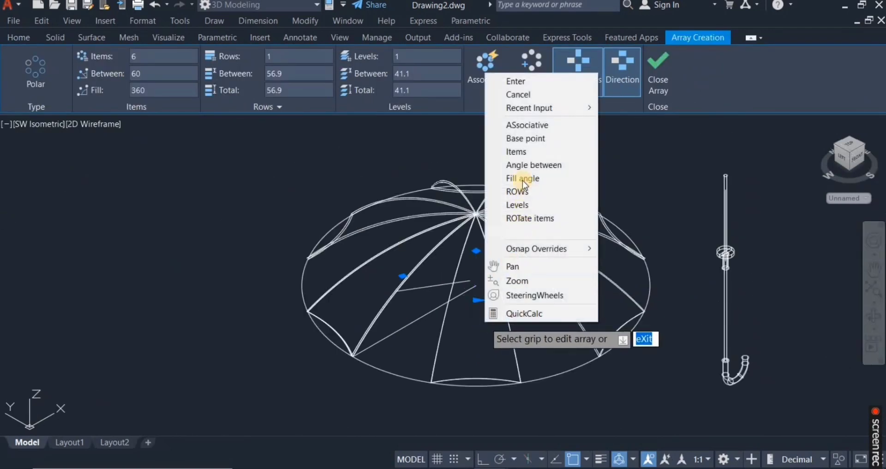
click(520, 151)
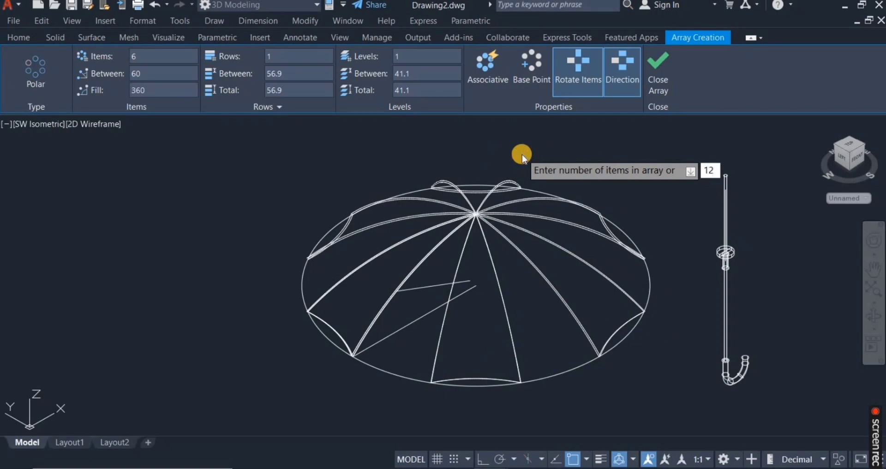
key(Return)
right_click(522, 155)
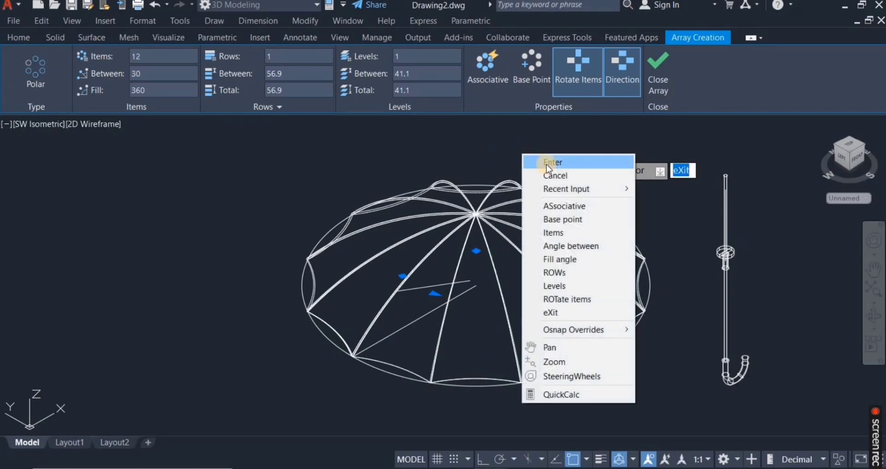
click(546, 164)
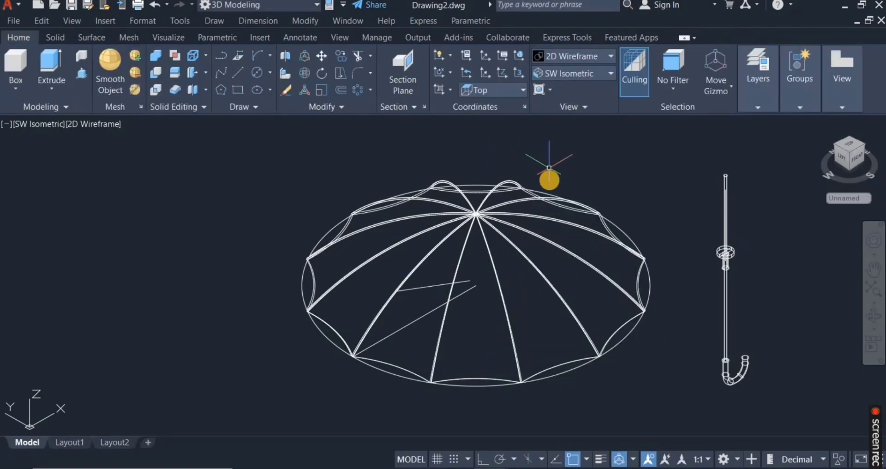
scroll(659, 300, up, 2)
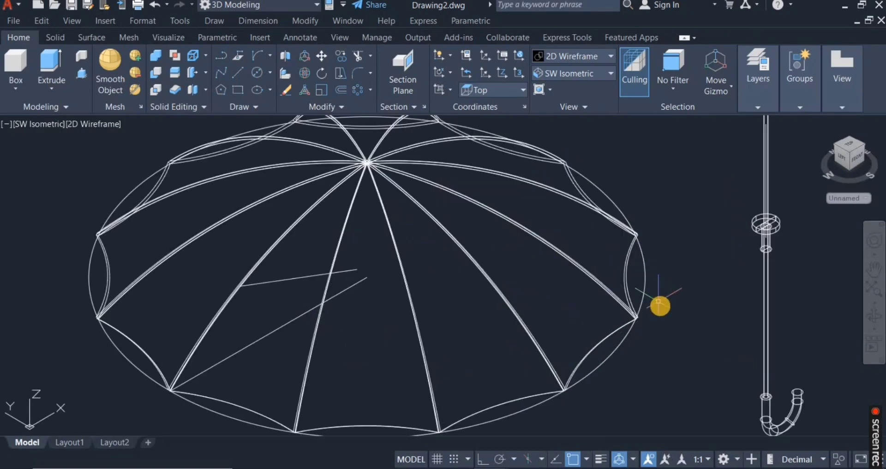
scroll(642, 317, down, 2)
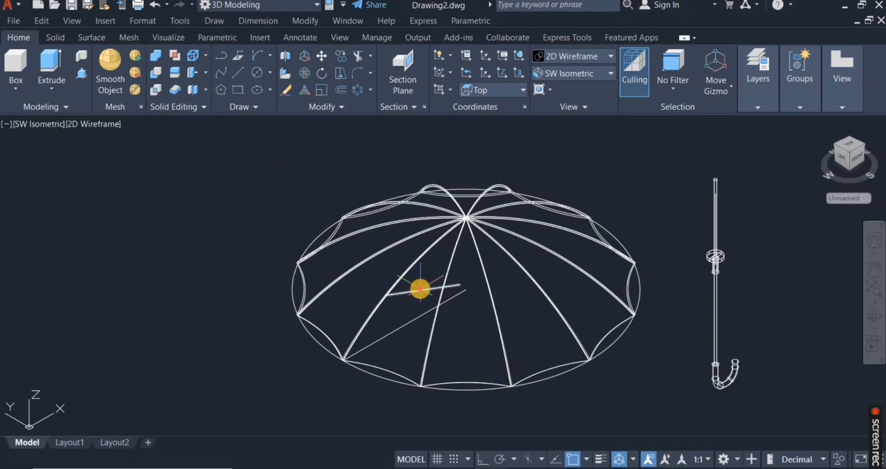
Step: Assign a heavier lineweight to the short strut line under the canopy and collapse the properties palette
right_click(156, 202)
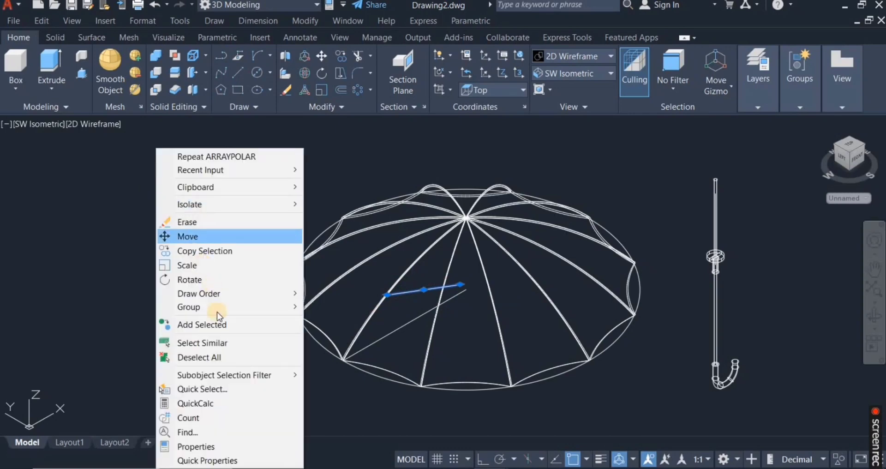
click(196, 446)
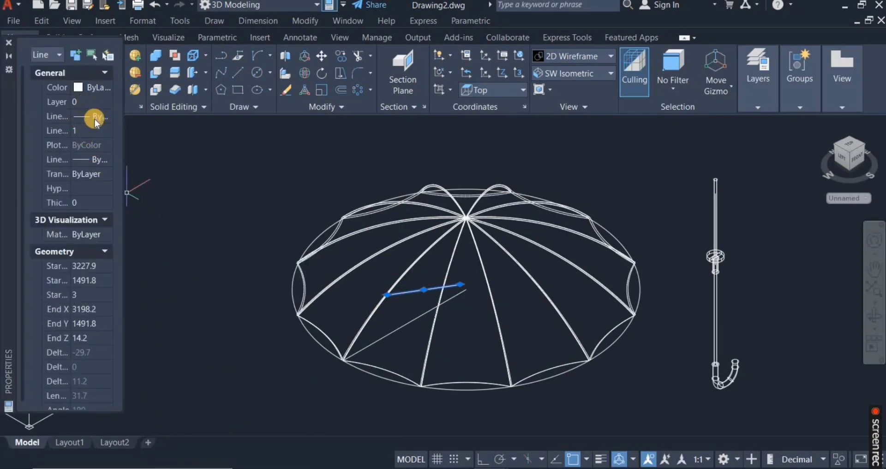
click(109, 163)
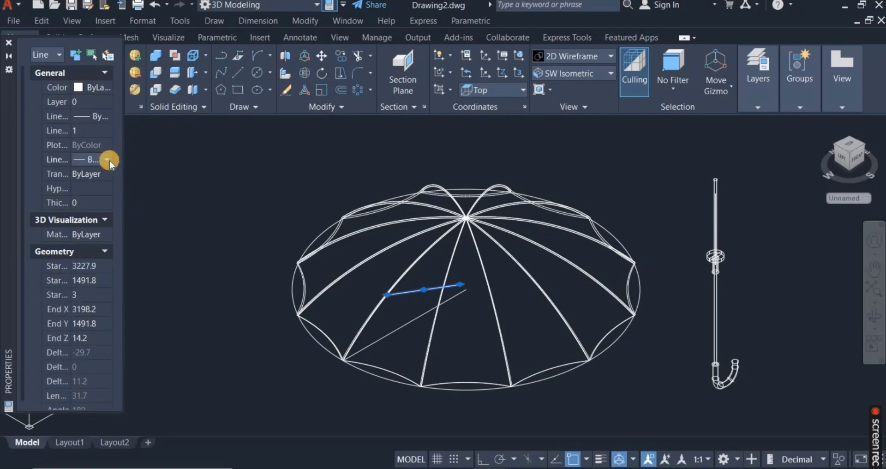
click(109, 159)
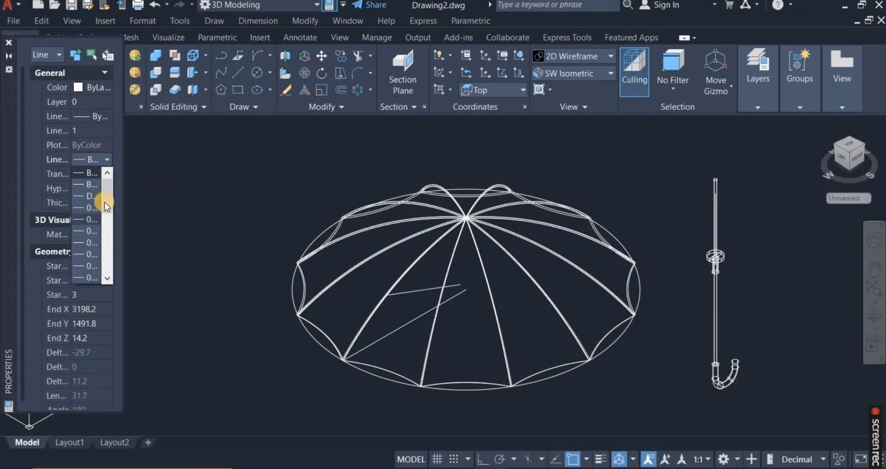
scroll(106, 215, down, 1)
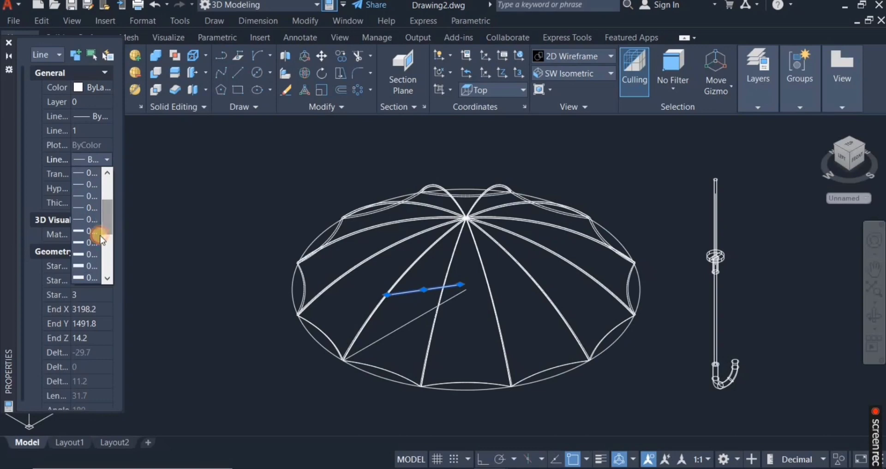
click(79, 253)
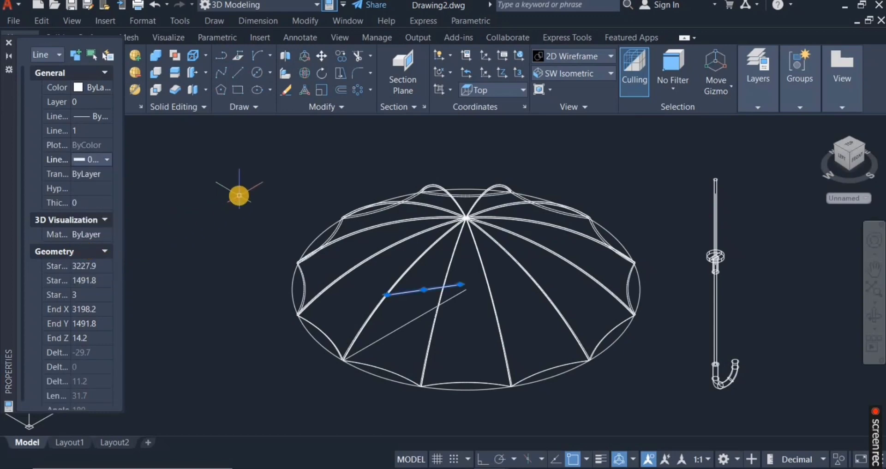
key(Escape)
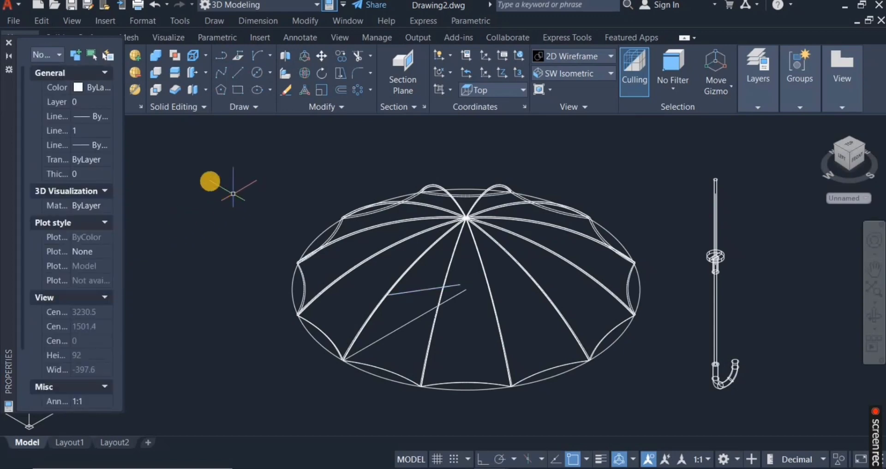
click(8, 58)
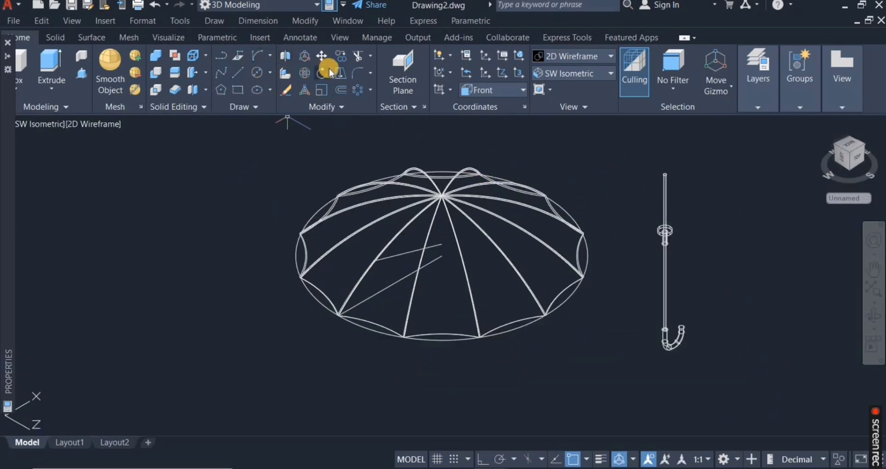
Step: Move the shaft and handle assembly from the centre of the ring's lower face to the inner end of the strut line
click(339, 96)
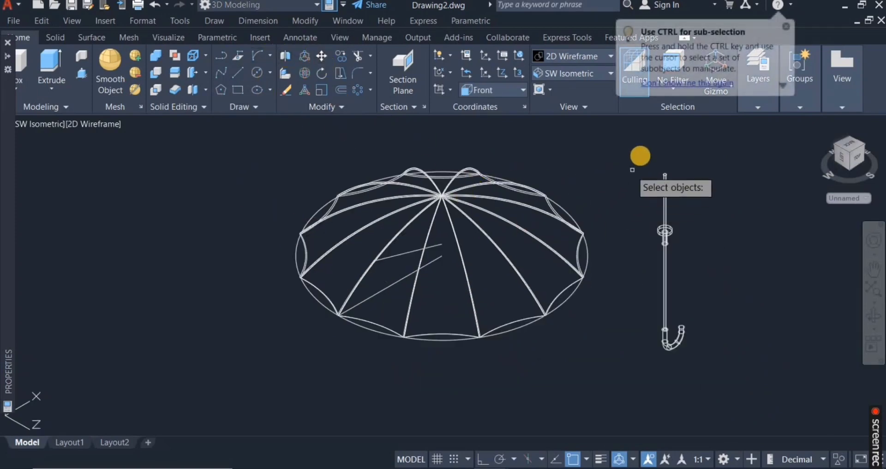
click(640, 156)
click(728, 369)
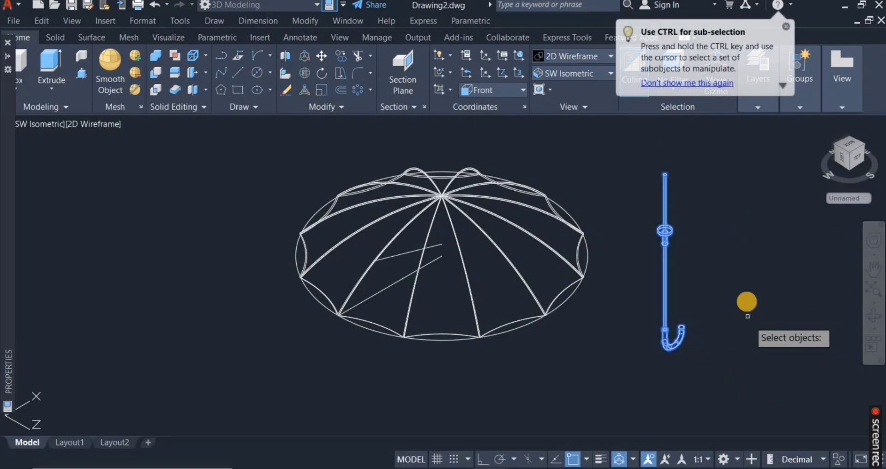
key(Return)
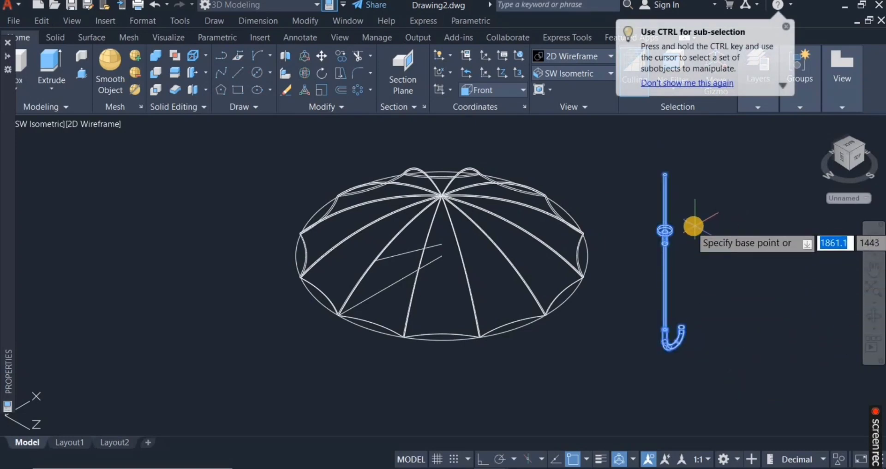
scroll(665, 226, up, 5)
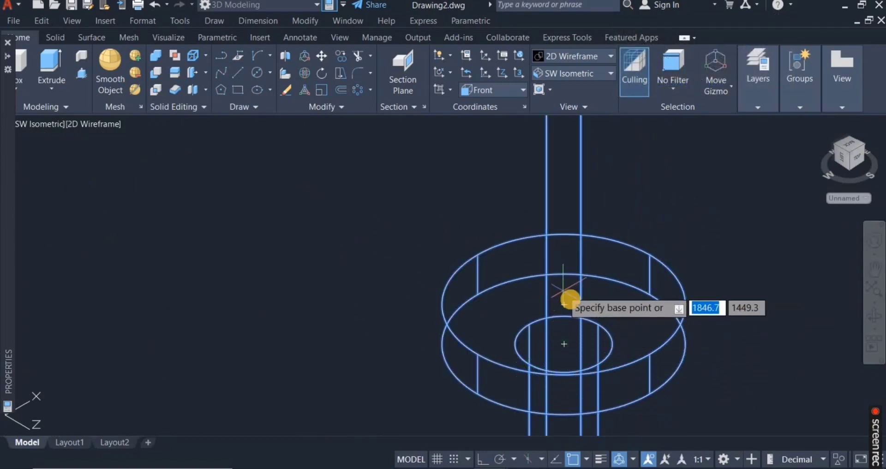
click(564, 344)
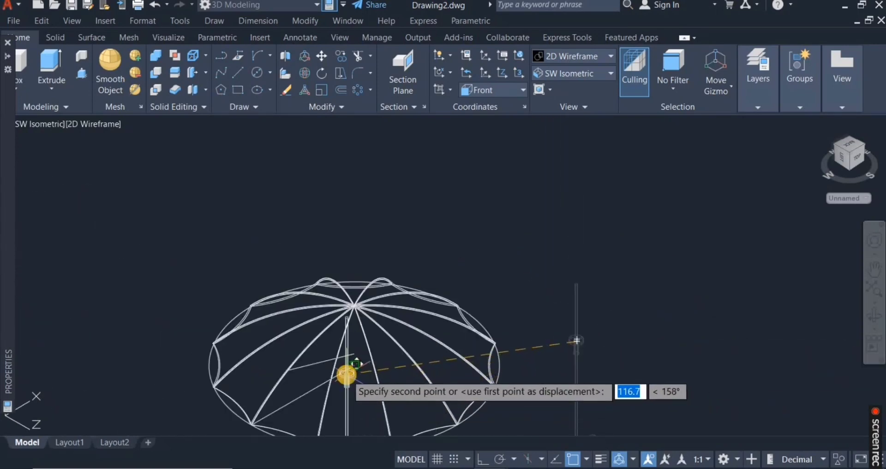
scroll(344, 365, up, 3)
scroll(350, 358, up, 5)
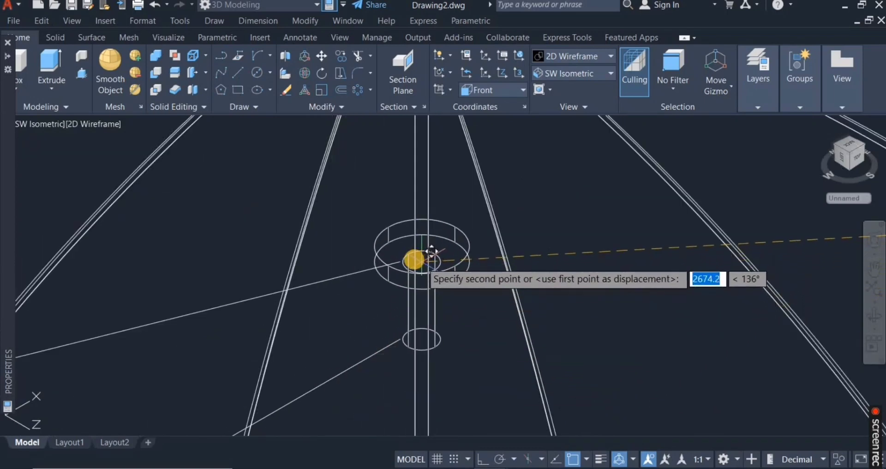
click(406, 259)
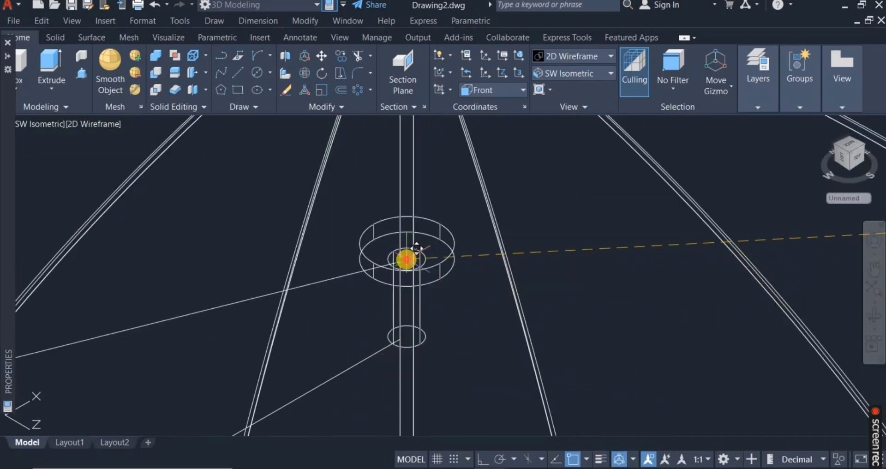
scroll(428, 259, down, 6)
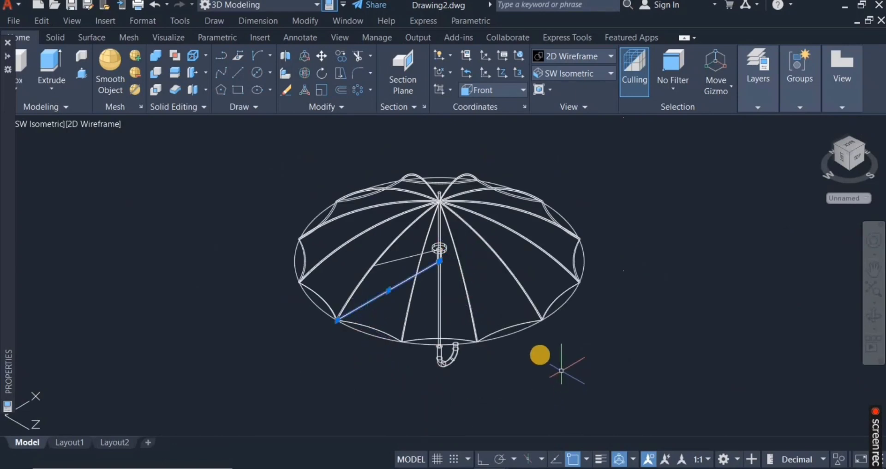
Step: Erase the base circle and the construction line from its centre to the canopy edge
click(513, 332)
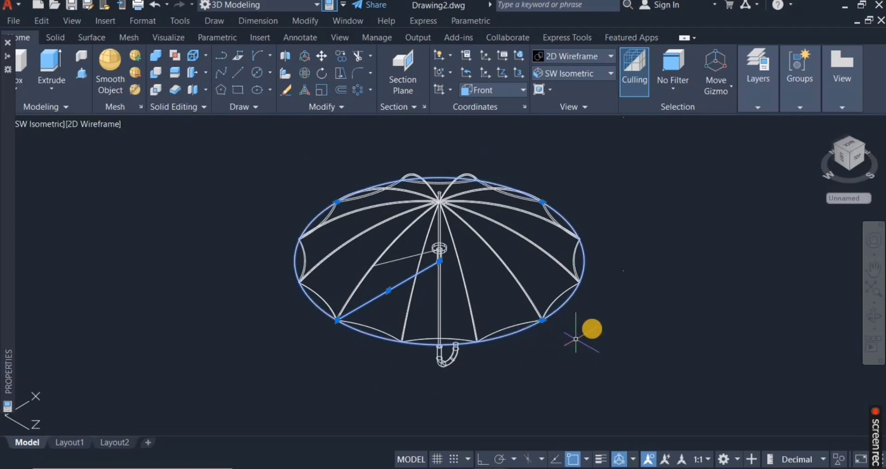
right_click(596, 332)
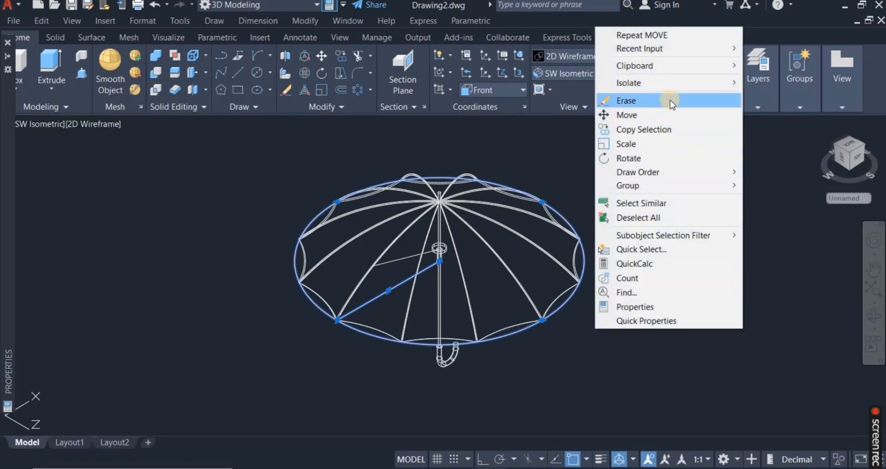
click(636, 100)
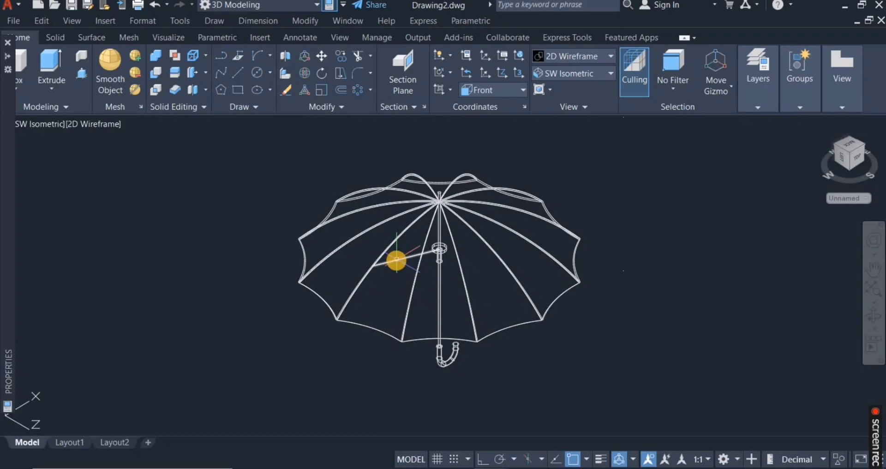
Step: Try to polar-array the strut line around the centre of the shaft's top face in the Front coordinate system
mouse_move(396, 260)
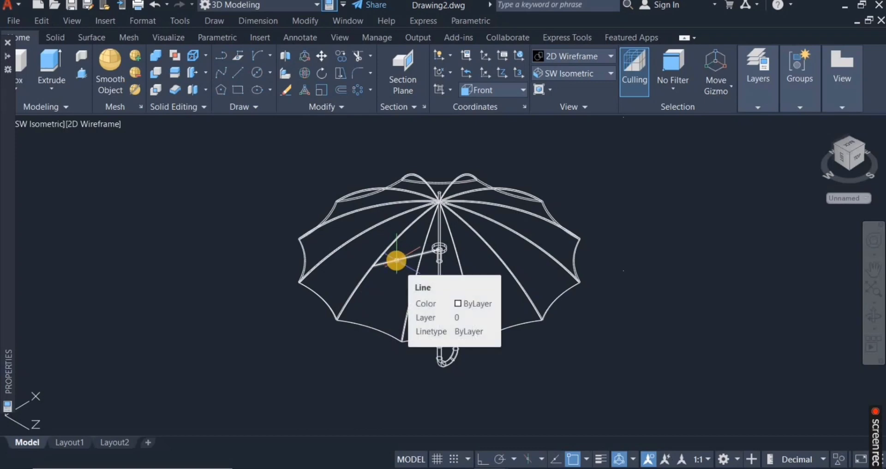
click(359, 92)
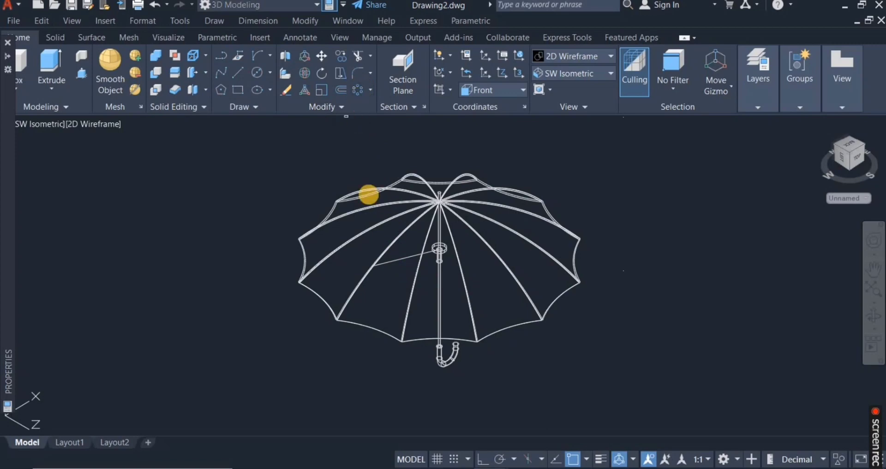
click(393, 260)
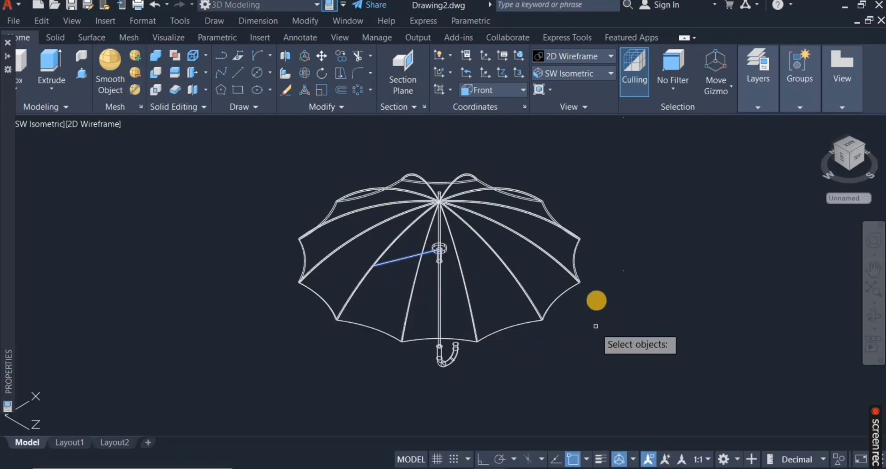
key(Return)
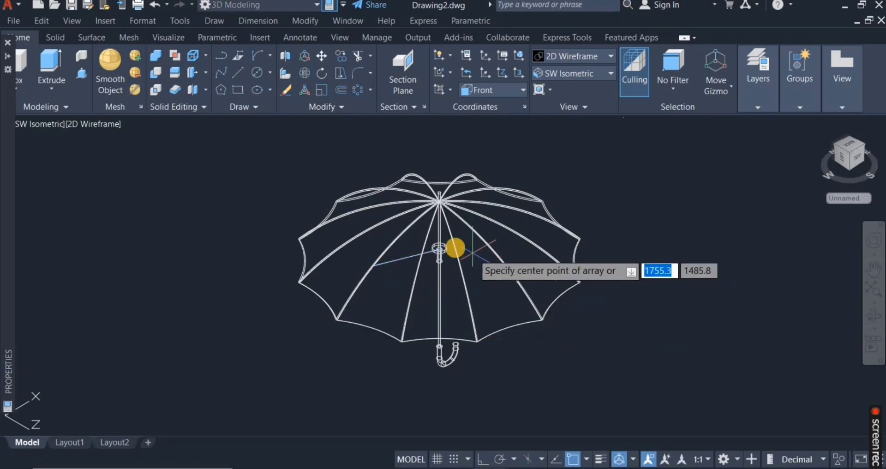
scroll(436, 181, up, 2)
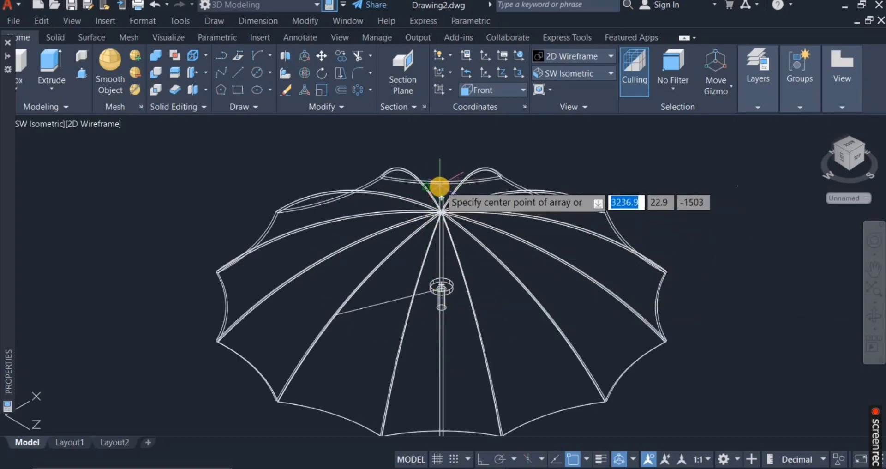
scroll(452, 189, up, 5)
scroll(455, 186, up, 2)
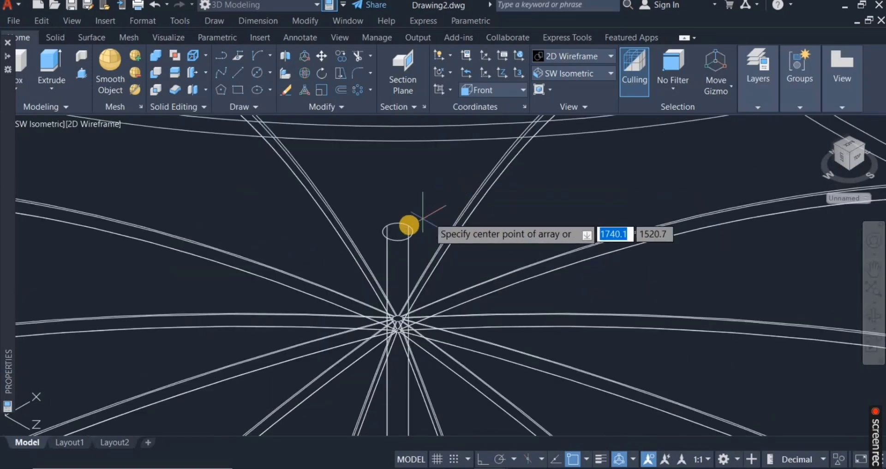
click(398, 229)
scroll(406, 221, down, 7)
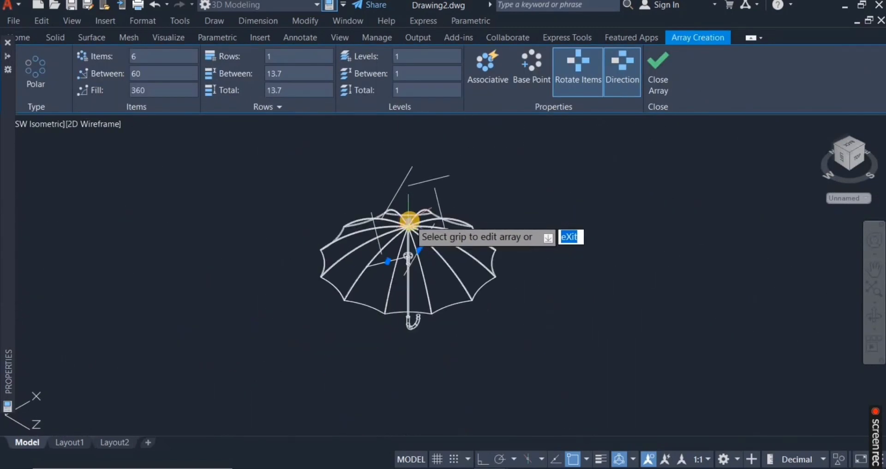
key(Return)
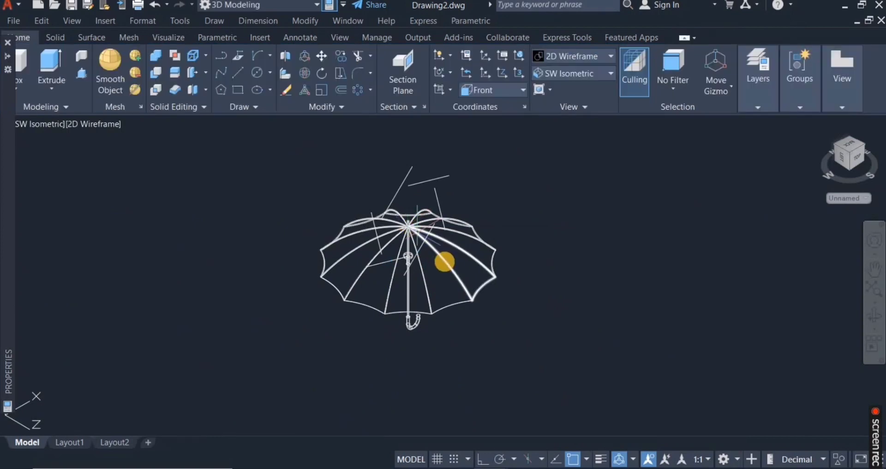
scroll(434, 266, up, 2)
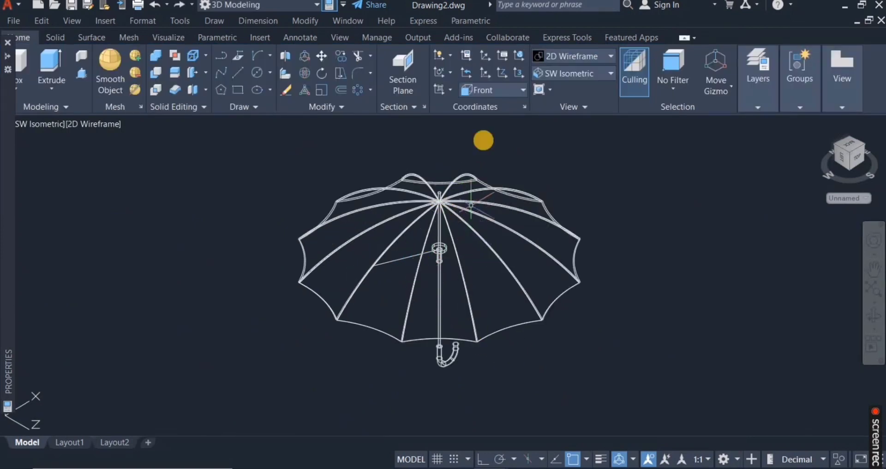
Step: Switch the coordinate system to Top and polar-array the strut line around the centre of the shaft's top face
click(522, 89)
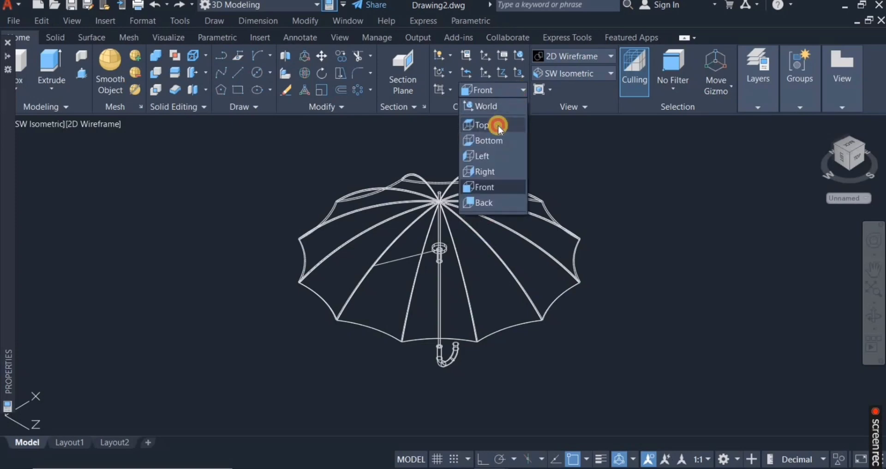
click(498, 125)
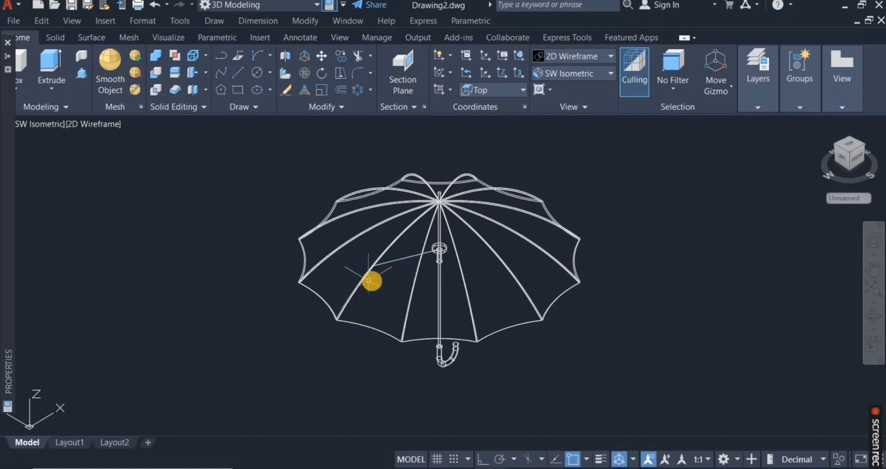
click(358, 95)
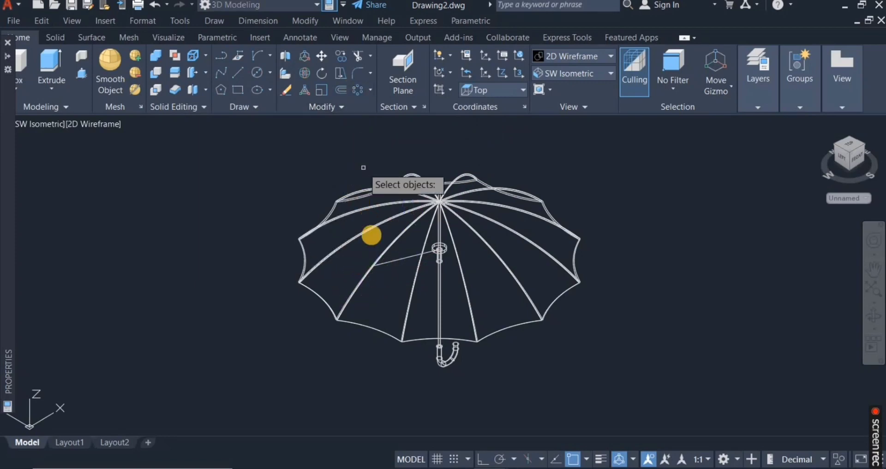
click(390, 262)
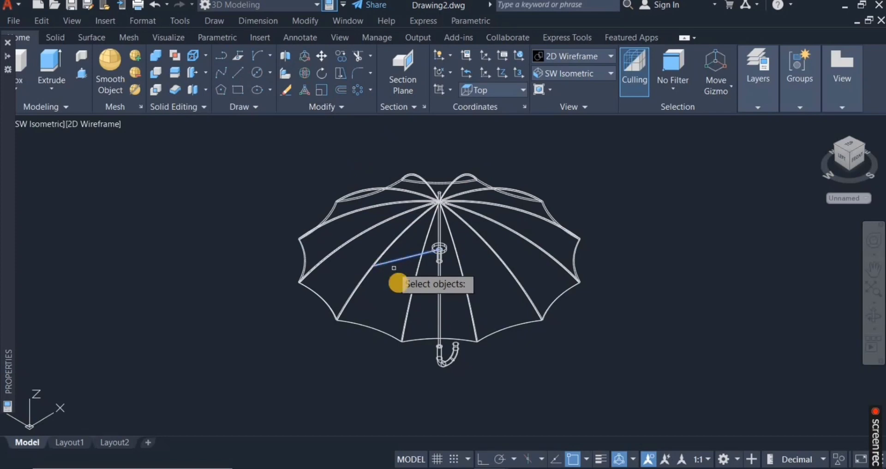
key(Return)
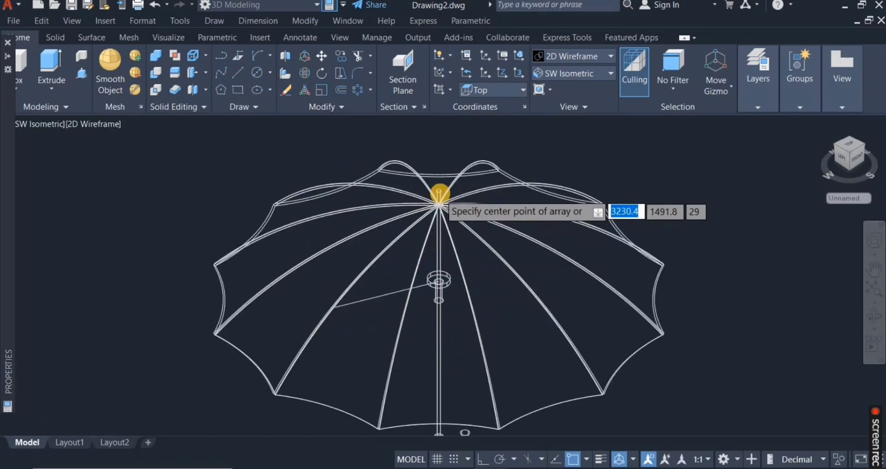
scroll(436, 192, up, 5)
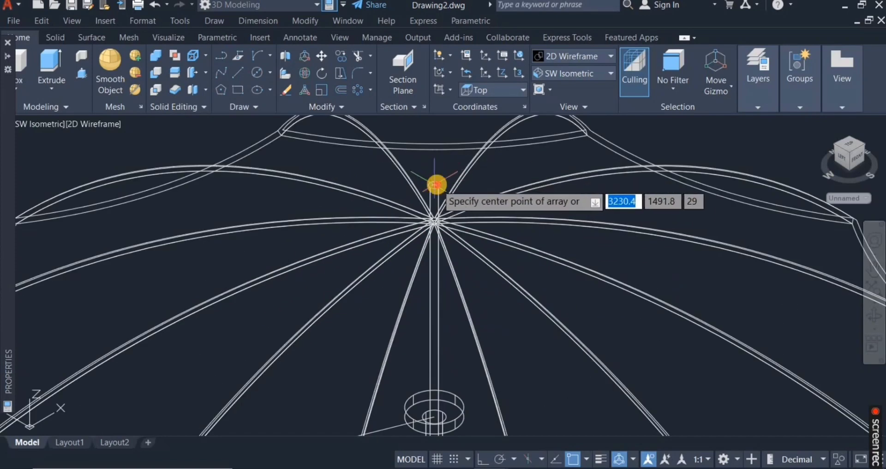
click(435, 184)
scroll(435, 186, down, 5)
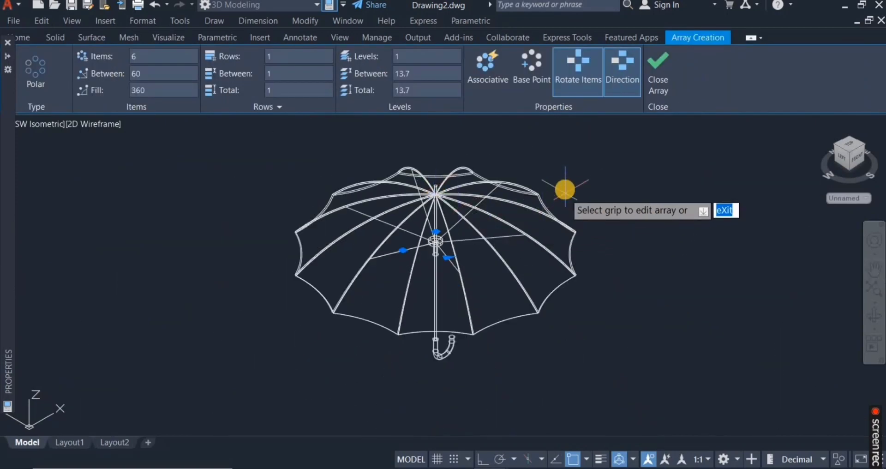
Step: Set the strut array to 12 items and finish the array
right_click(576, 184)
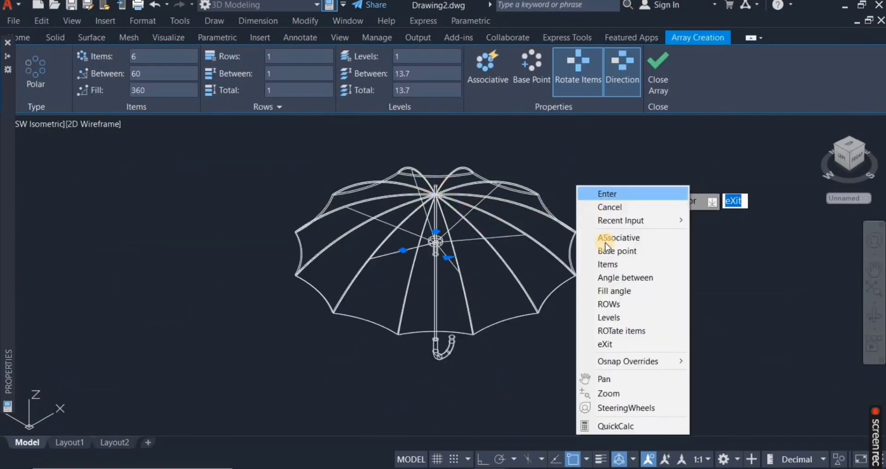
click(638, 264)
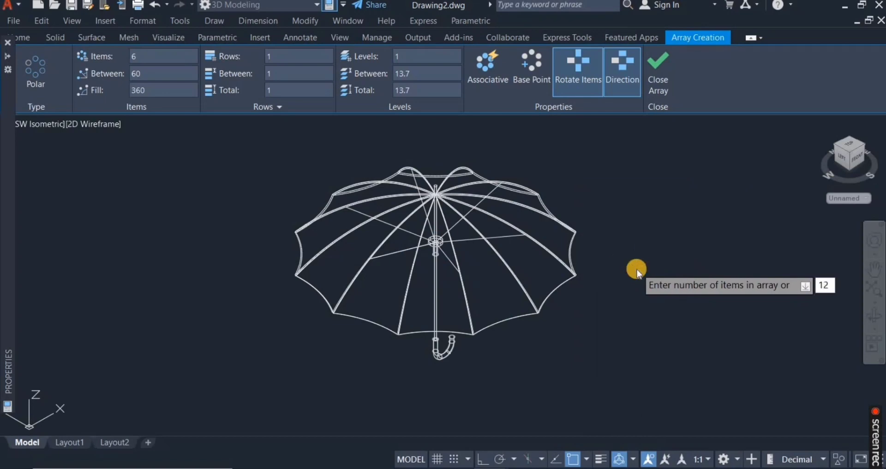
key(Return)
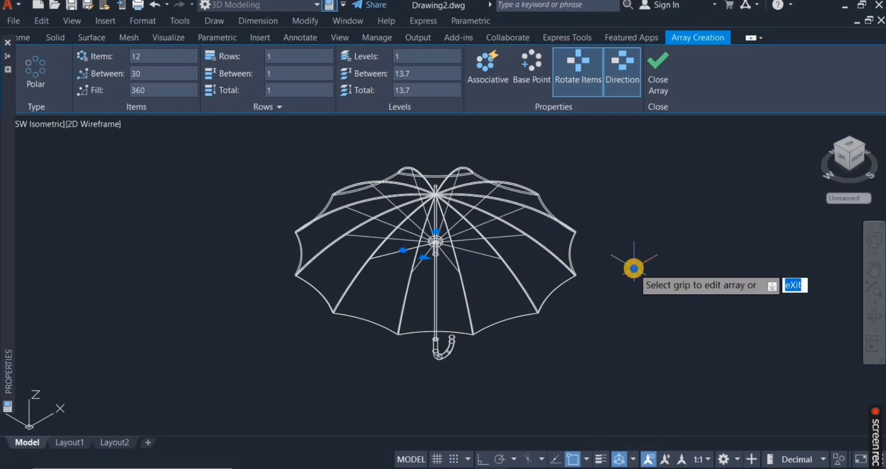
right_click(632, 266)
click(655, 29)
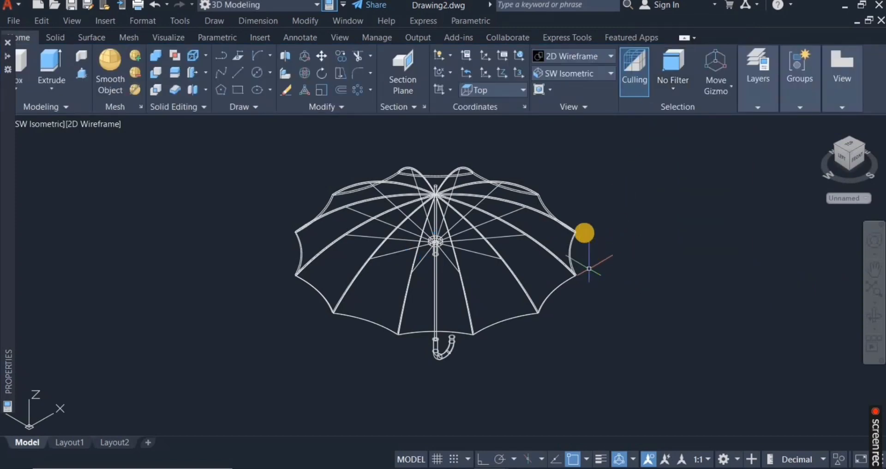
Step: Display the umbrella in the Realistic visual style and orbit the view to face its front more directly
click(586, 63)
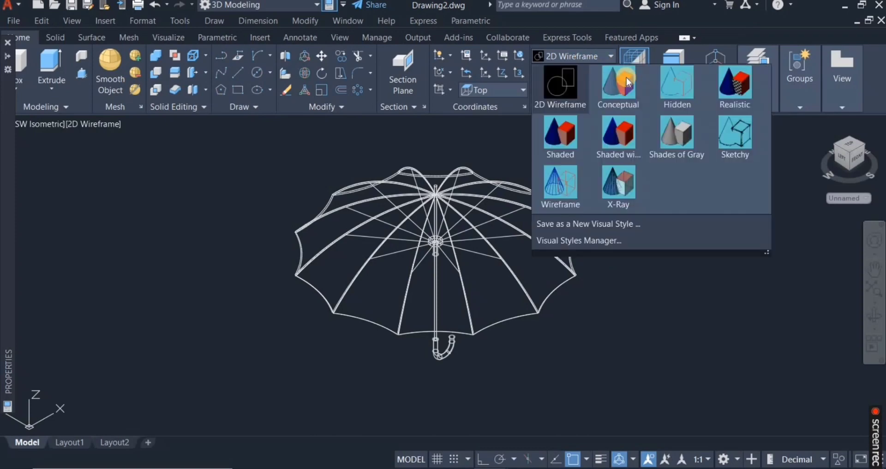
click(731, 88)
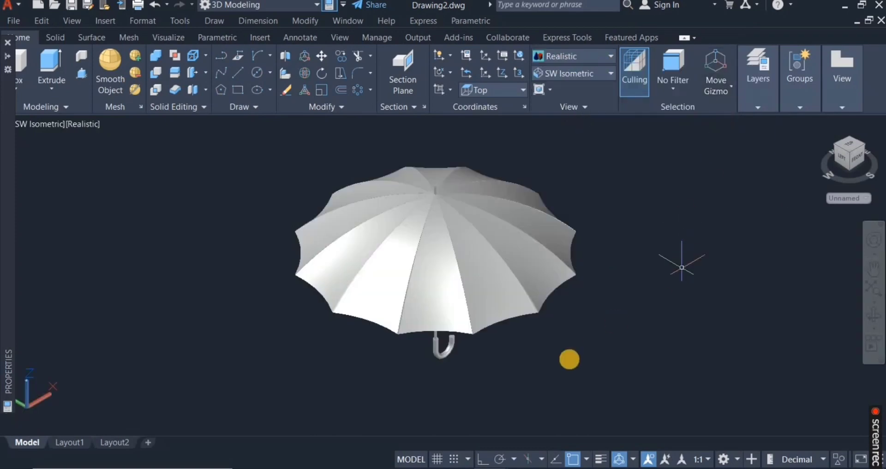
click(870, 316)
drag(688, 363, 606, 346)
right_click(623, 300)
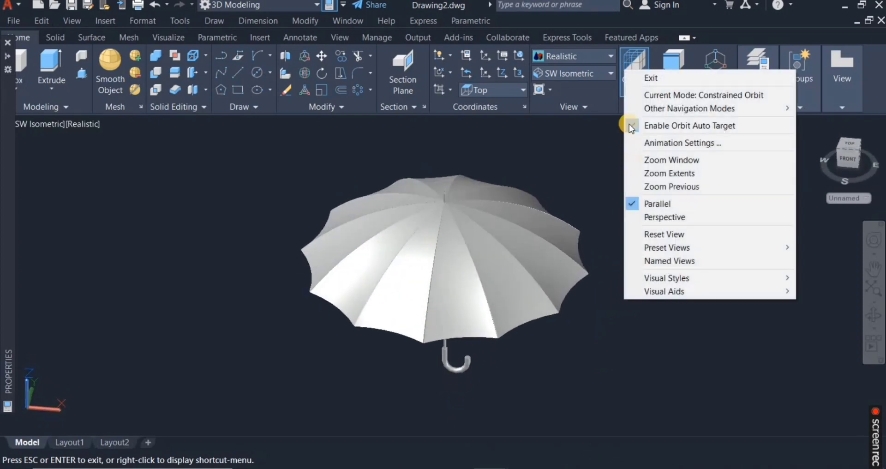
click(629, 76)
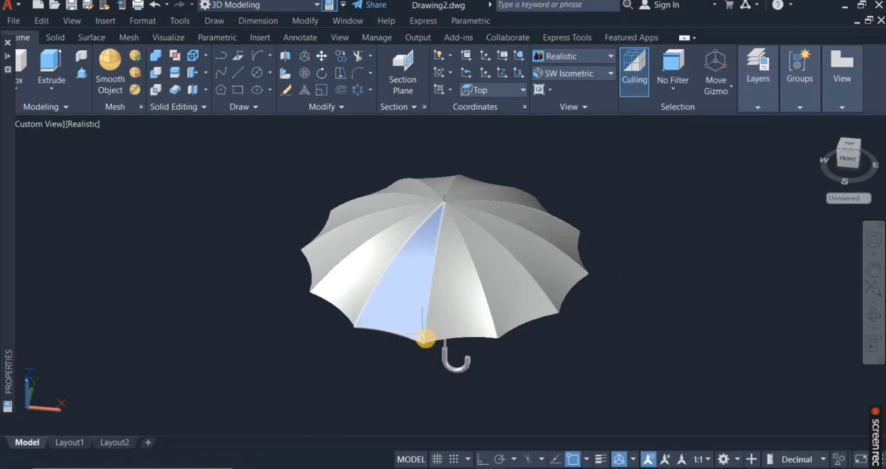
Step: Set the colour of one front-left canopy panel to Green and clear the selection
click(350, 278)
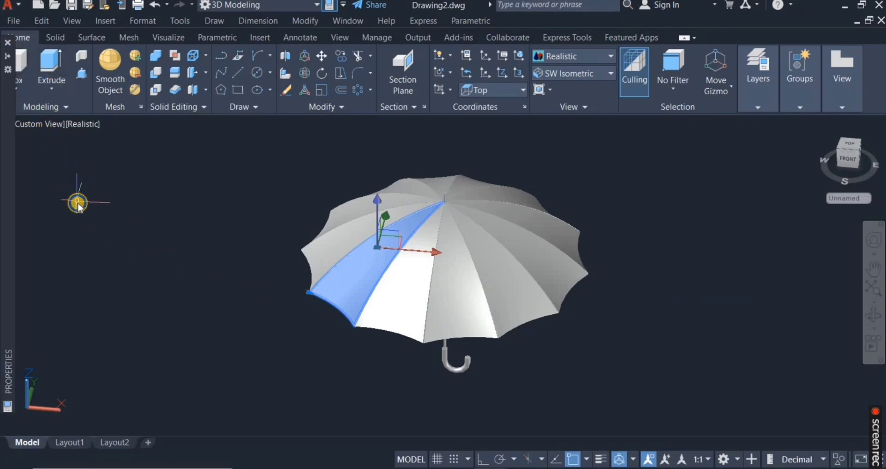
right_click(77, 203)
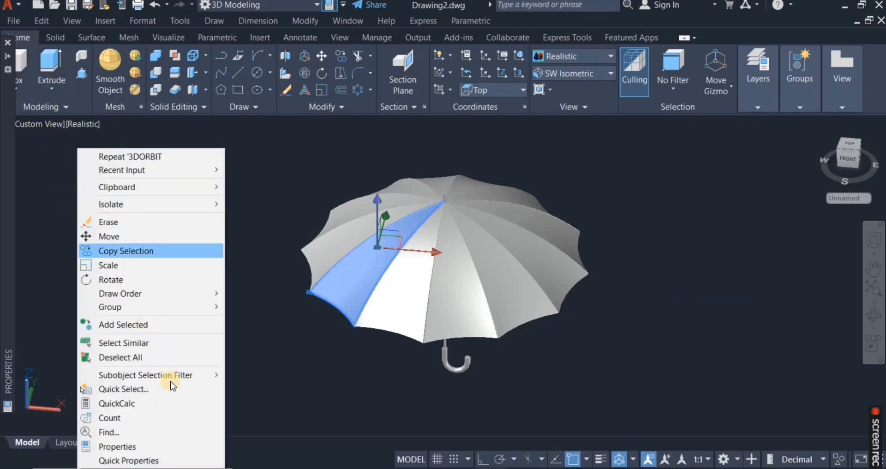
click(191, 440)
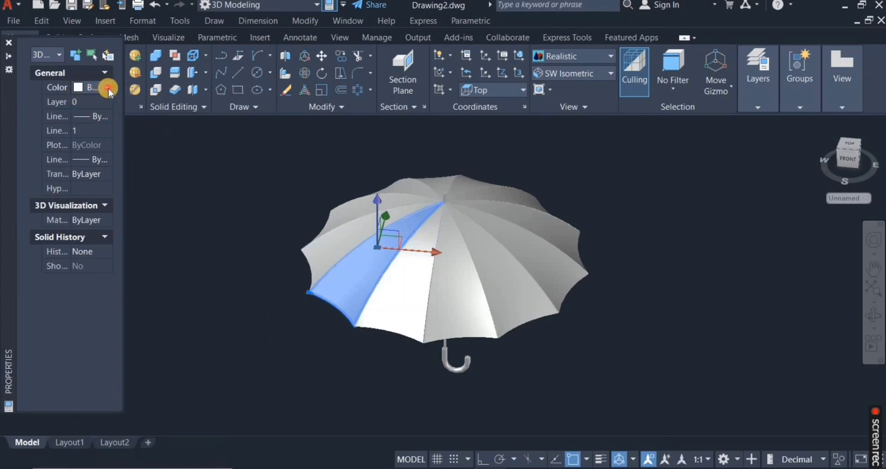
click(107, 87)
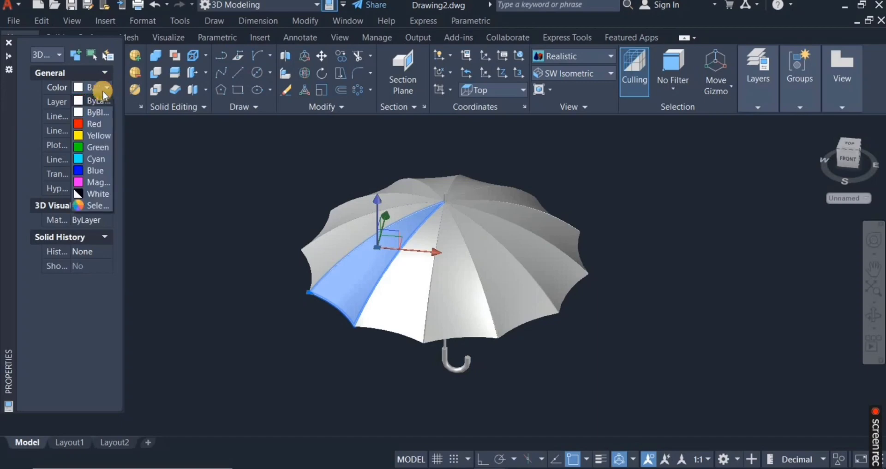
click(76, 146)
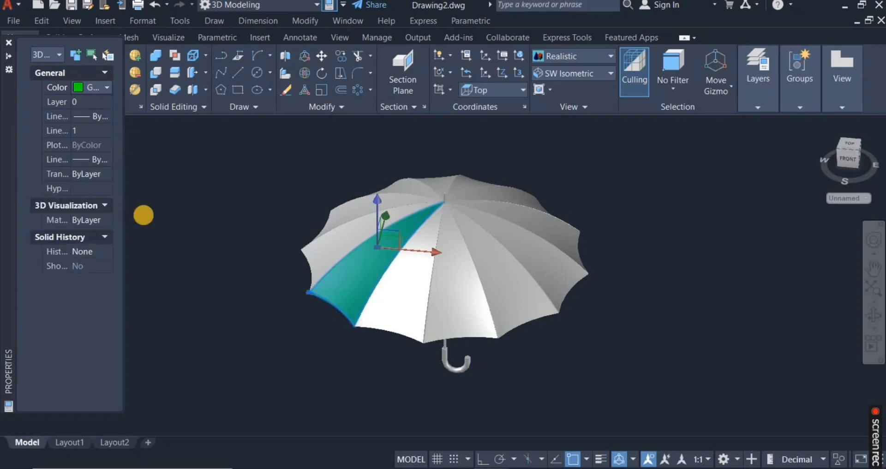
key(ctrl+1)
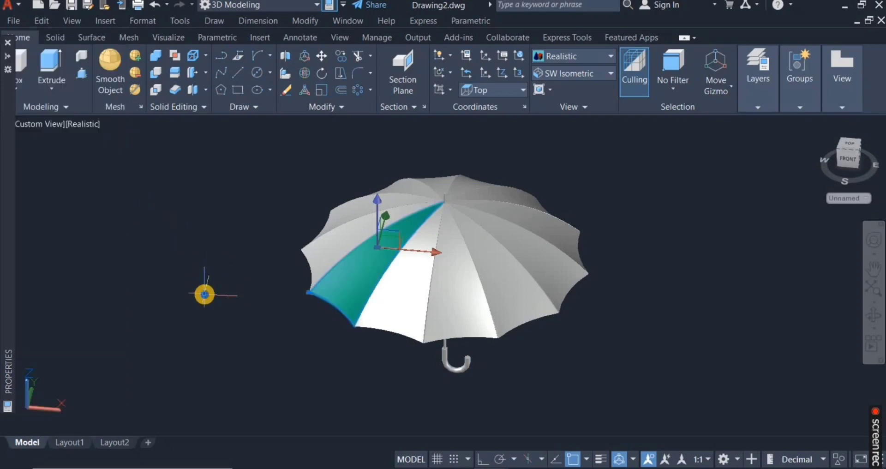
right_click(205, 294)
click(177, 210)
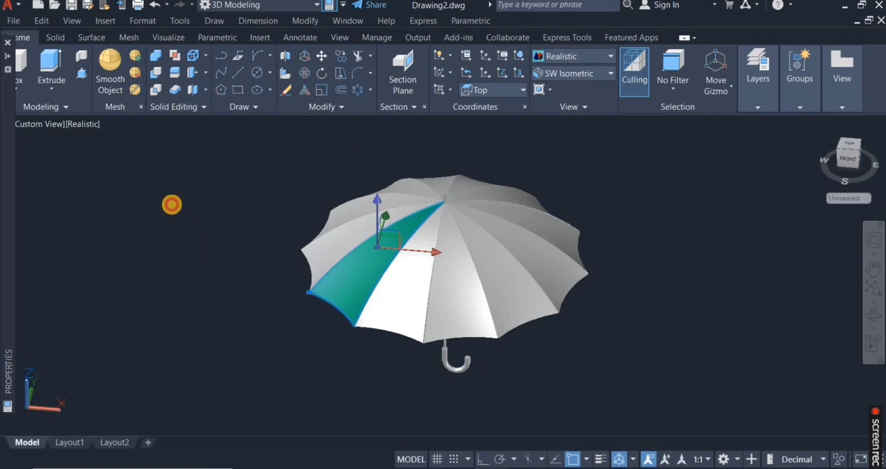
click(175, 203)
key(Escape)
key(Escape)
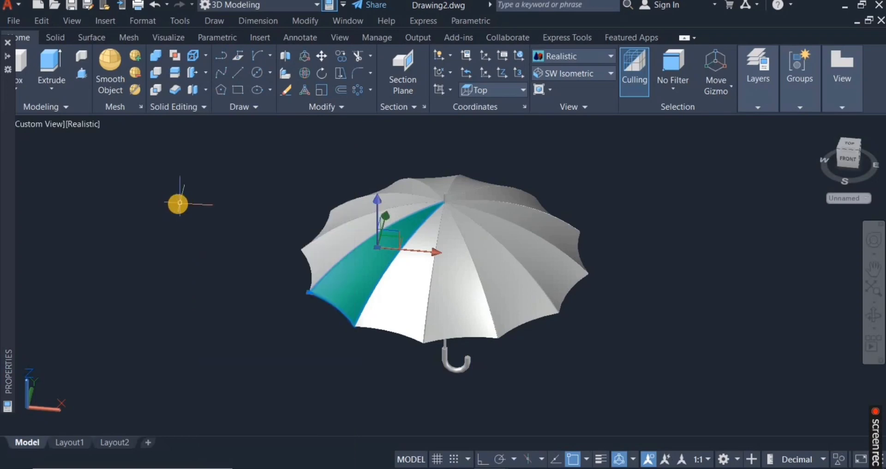
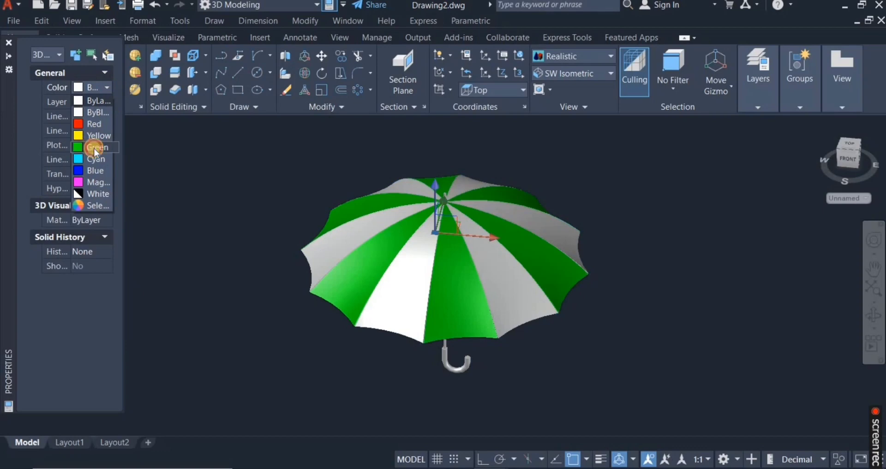
Step: Colour the remaining alternate canopy panels Green to form a green-and-white pattern
click(95, 148)
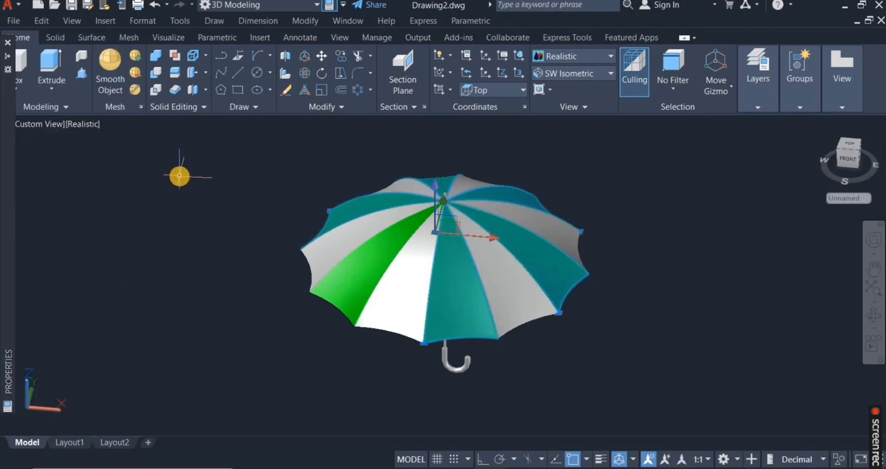
right_click(175, 189)
click(153, 222)
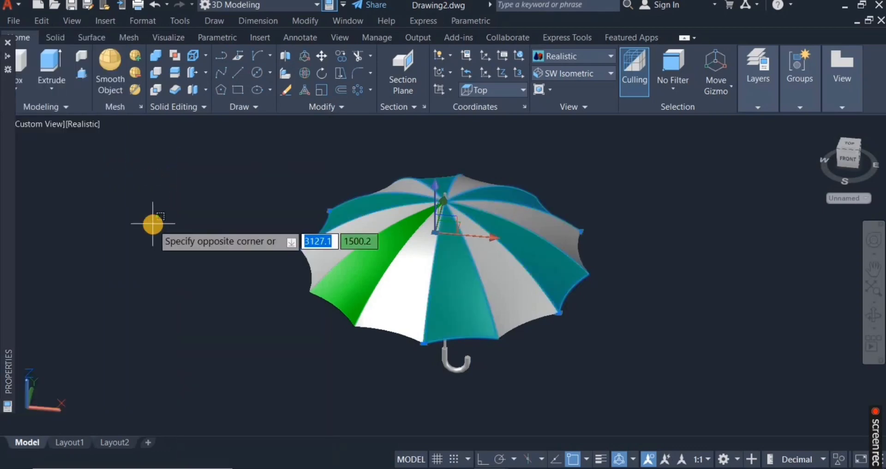
Step: Clear the canopy panel selection and orbit the umbrella to a nearly level front view showing the shaft and handle
click(179, 244)
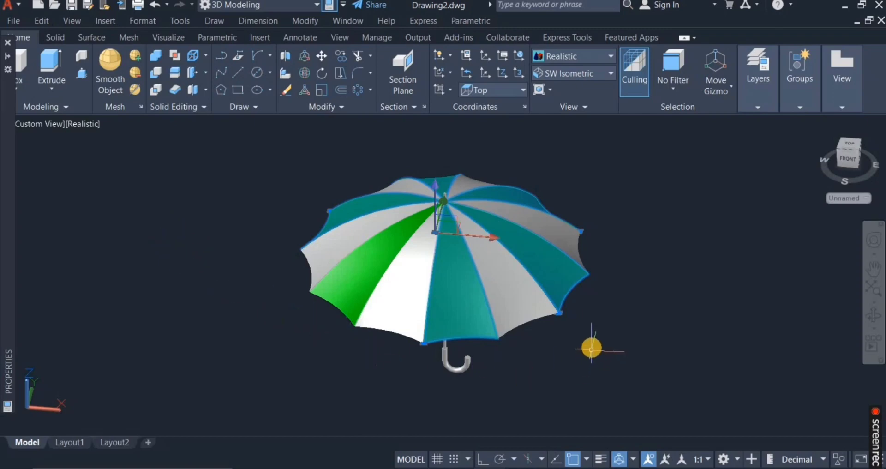
key(Escape)
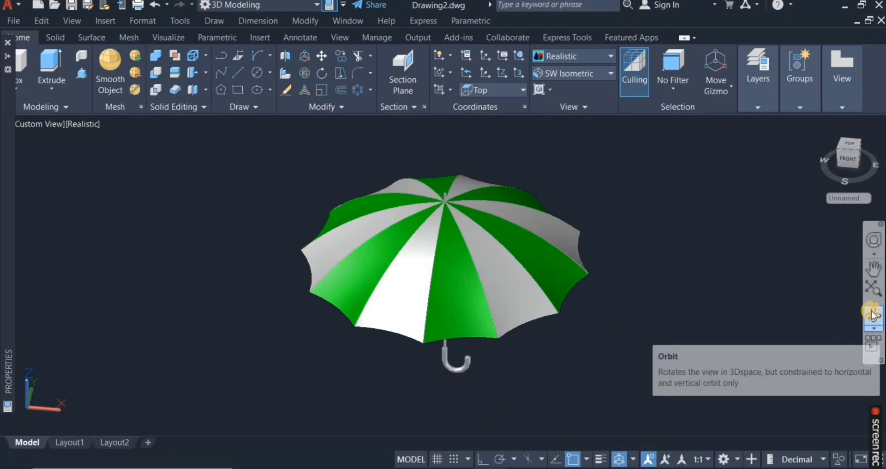
click(869, 324)
drag(618, 356, 583, 352)
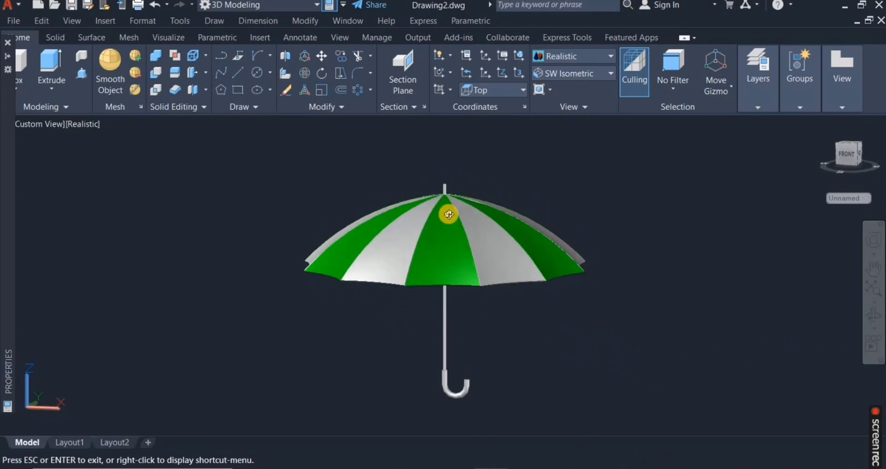
right_click(529, 187)
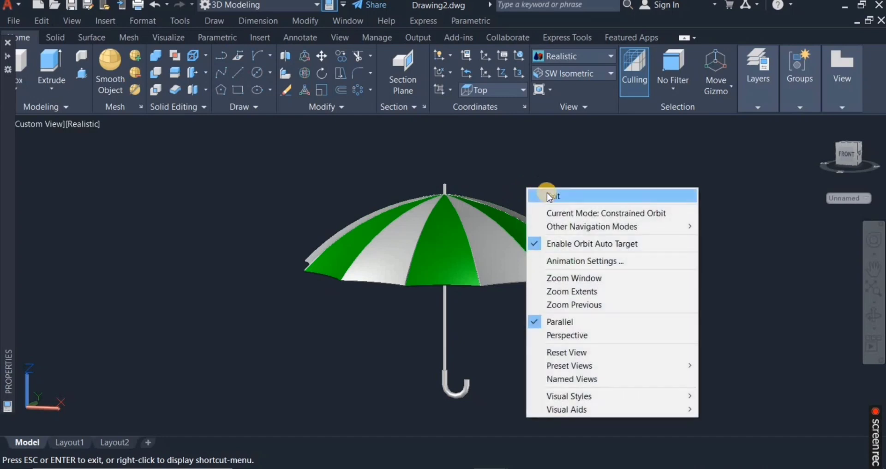
click(547, 192)
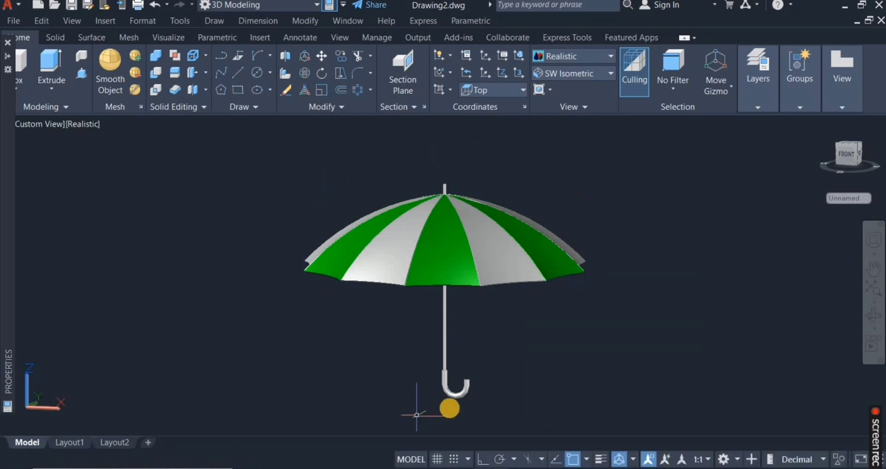
Step: Set the colour of the curved handle and the strut hub on the shaft to brown, index colour 35
click(458, 395)
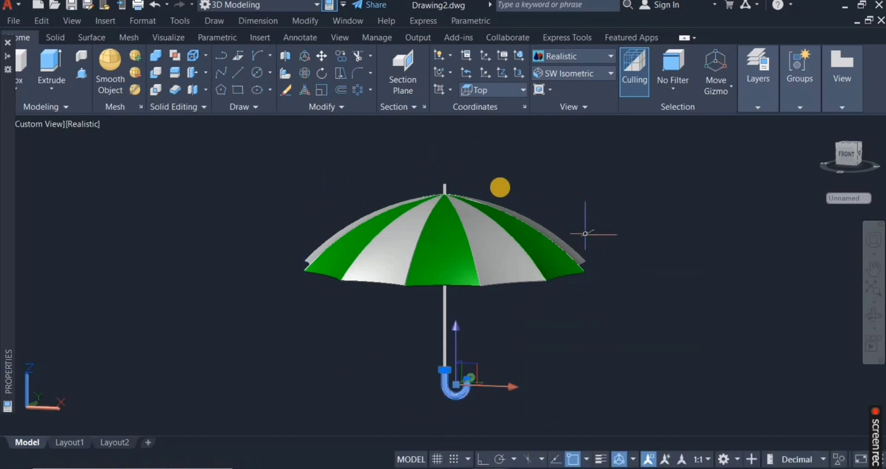
drag(761, 363, 440, 322)
scroll(444, 318, up, 3)
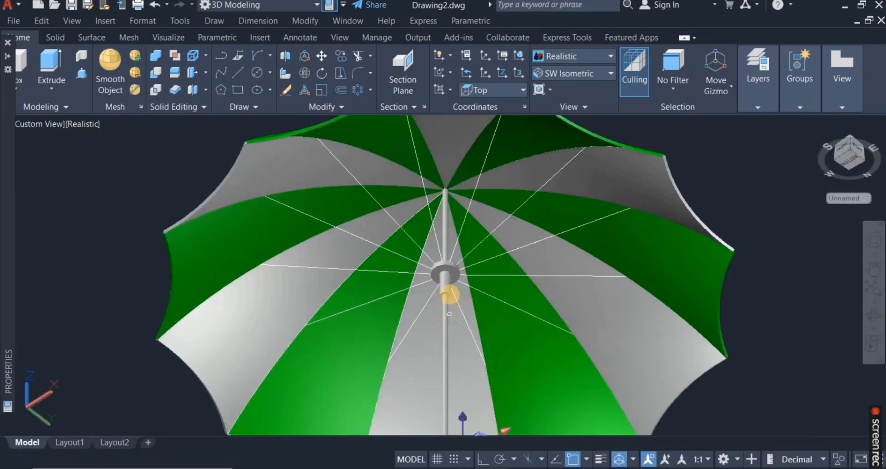
click(446, 279)
scroll(448, 288, down, 3)
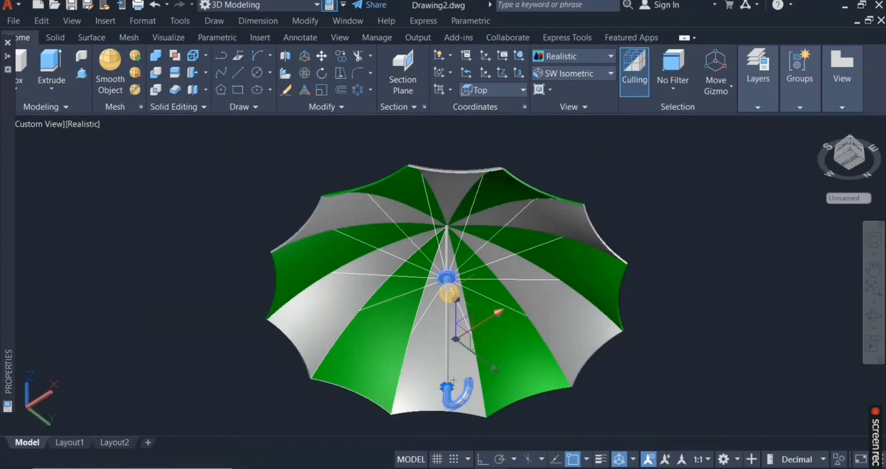
right_click(119, 190)
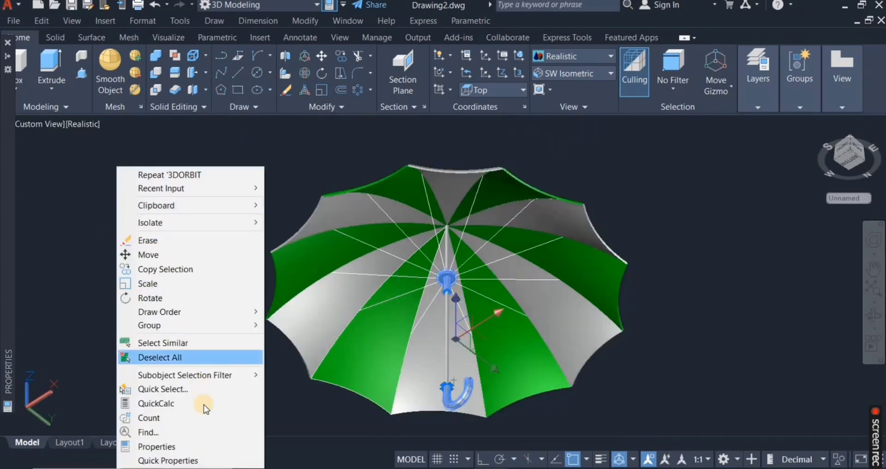
click(201, 447)
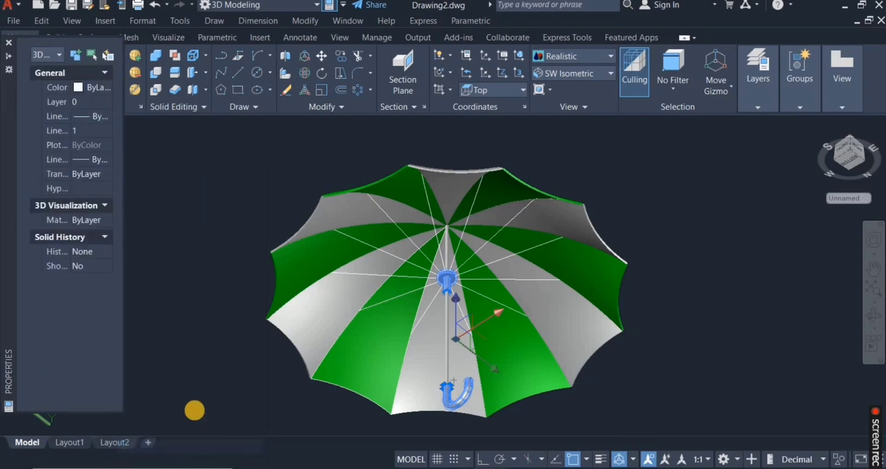
click(104, 87)
click(104, 87)
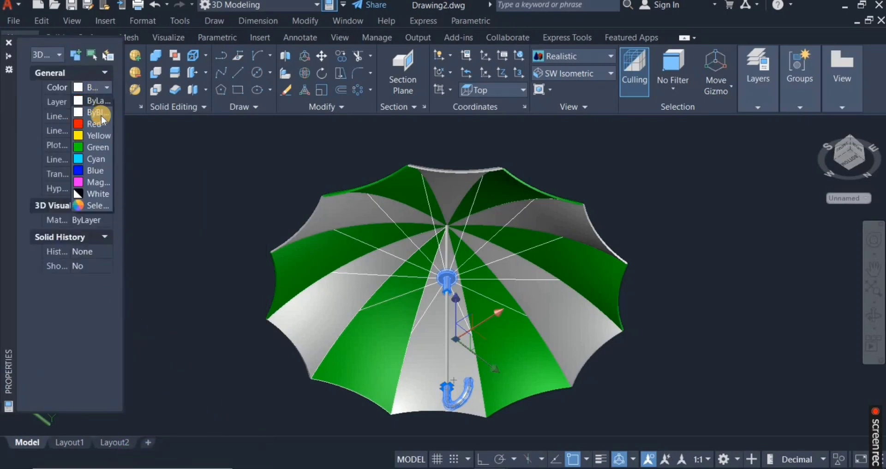
click(82, 205)
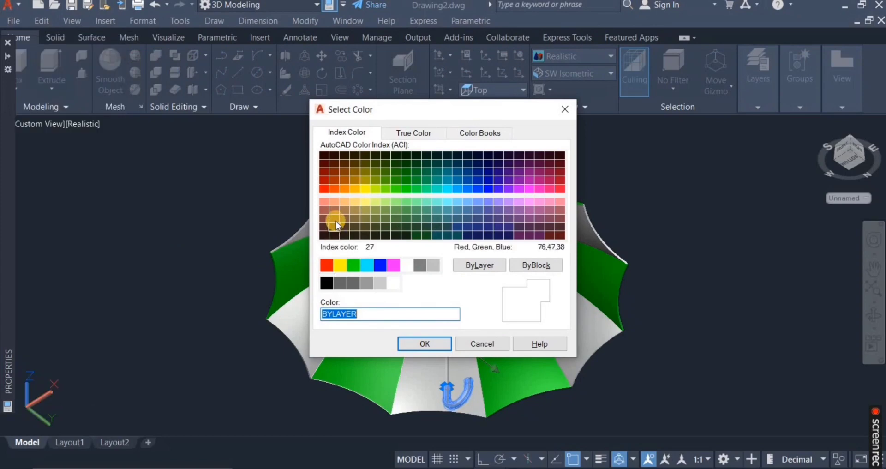
click(347, 217)
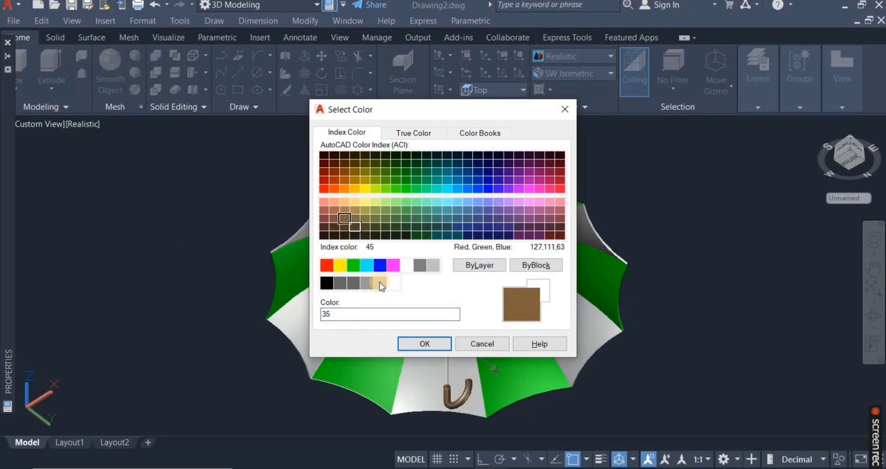
click(417, 345)
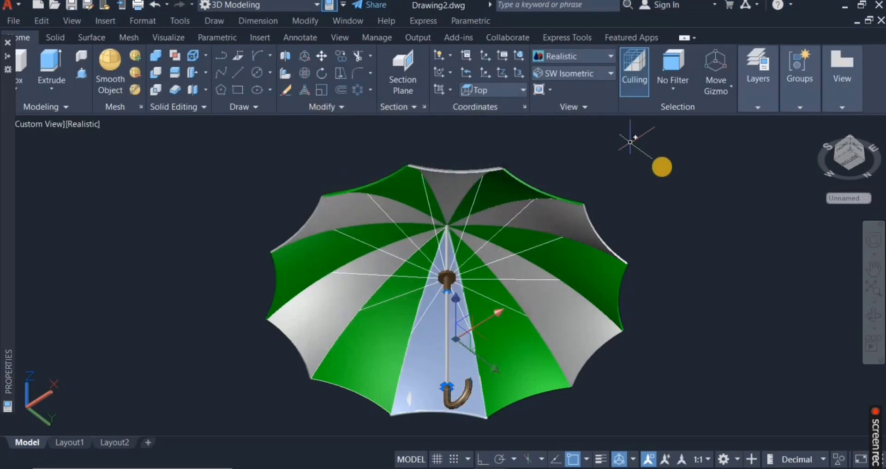
Step: Clear the handle and hub selection and orbit around the umbrella to inspect the coloured canopy, struts and handle from several sides
click(875, 322)
drag(737, 276, 610, 241)
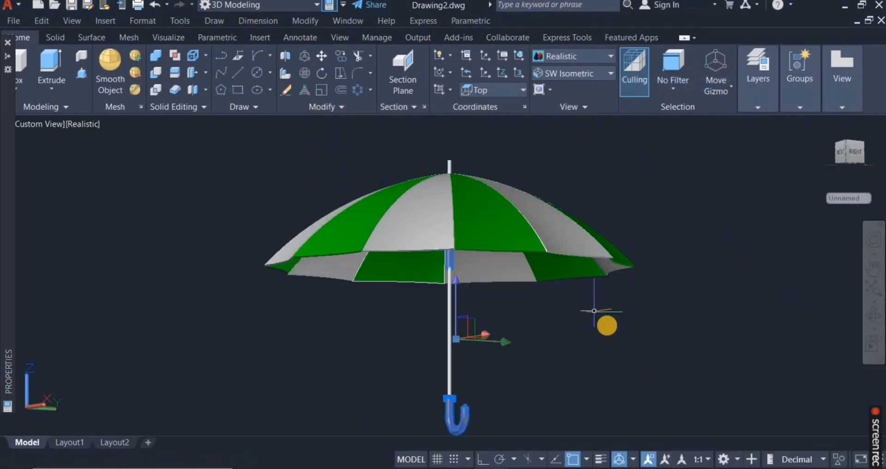
scroll(583, 343, down, 2)
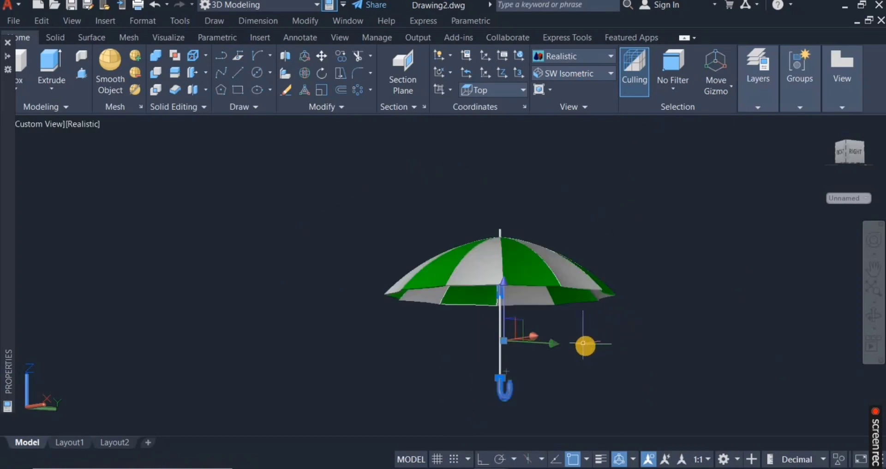
key(Escape)
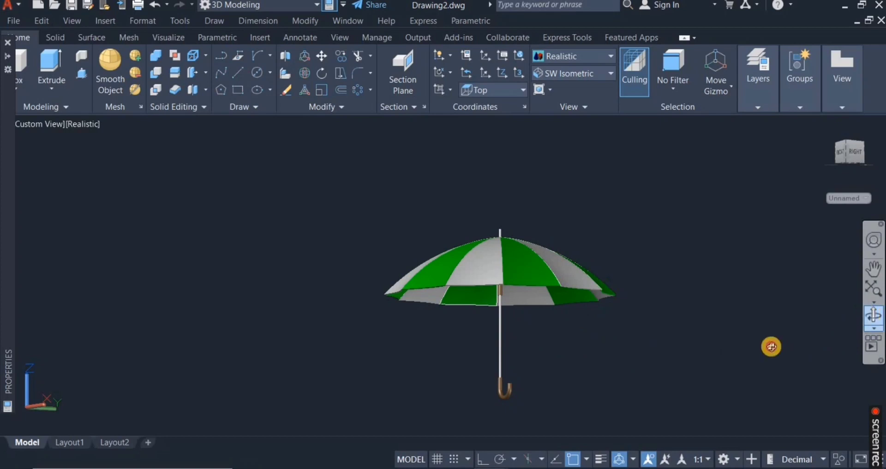
drag(696, 346, 372, 362)
key(Escape)
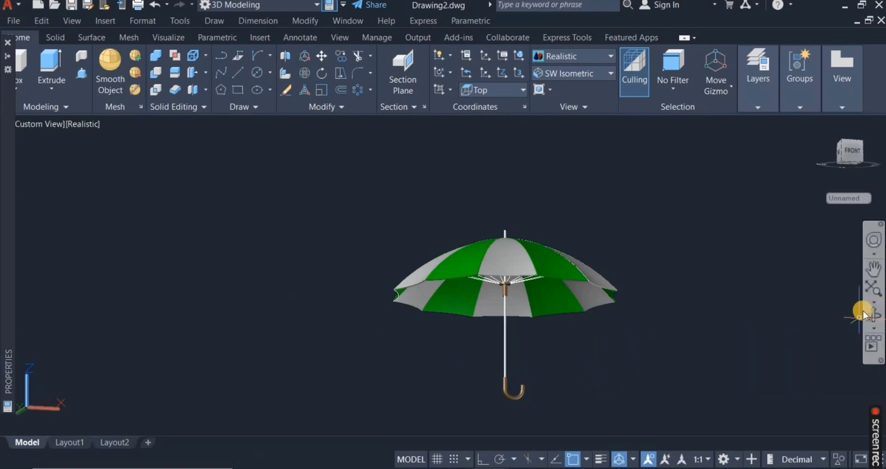
click(853, 333)
drag(680, 340, 227, 323)
right_click(227, 324)
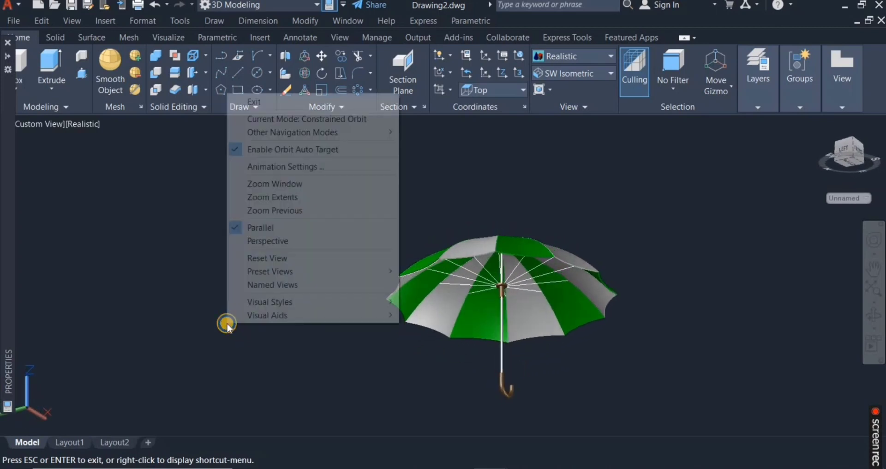
click(280, 102)
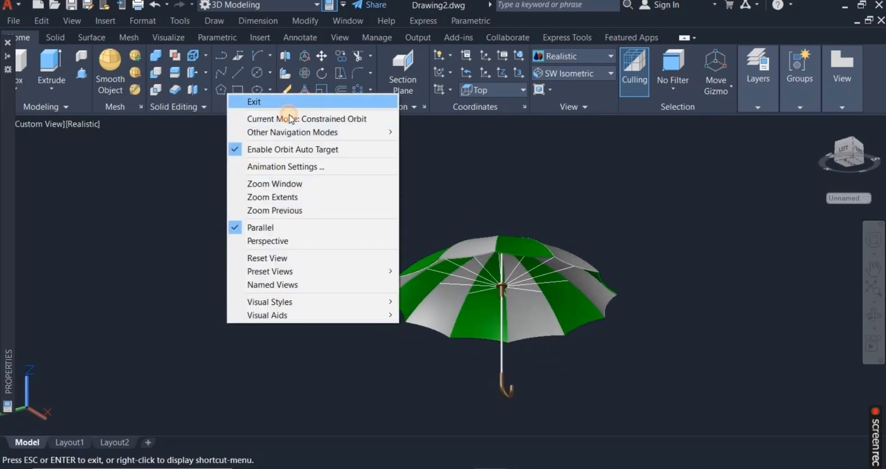